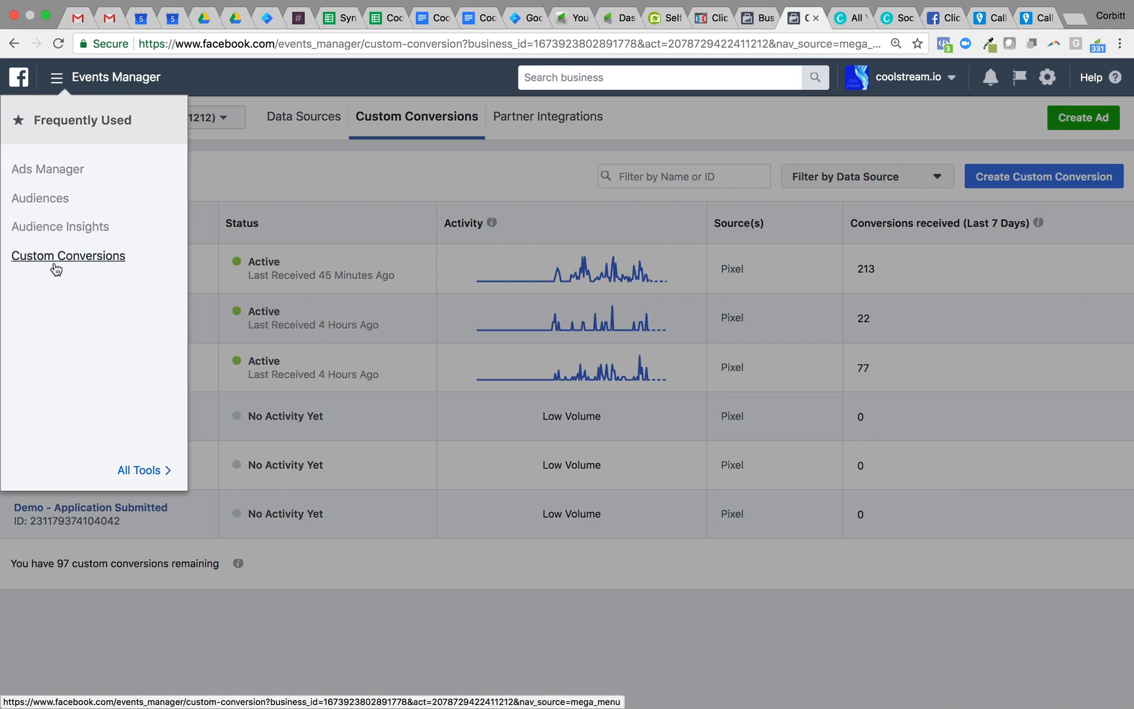
# Open the Audiences library from the full list of business tools and check the available ad accounts, staying on Cool Stream 2
pyautogui.moveTo(108, 456)
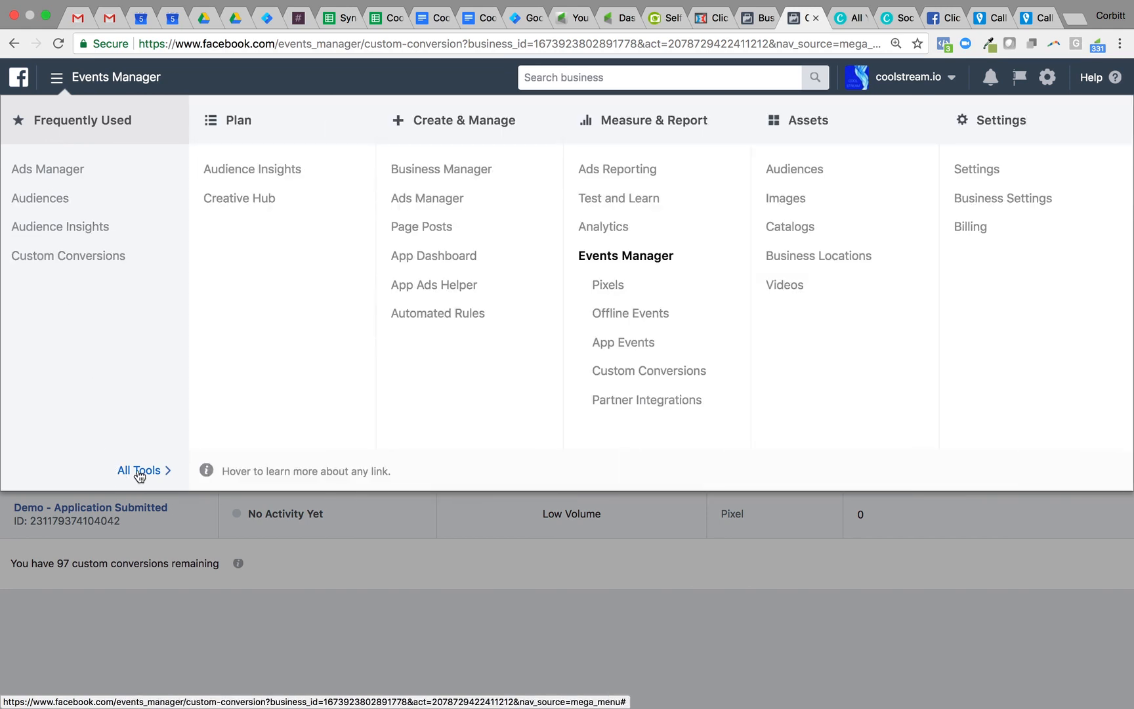
pyautogui.click(794, 170)
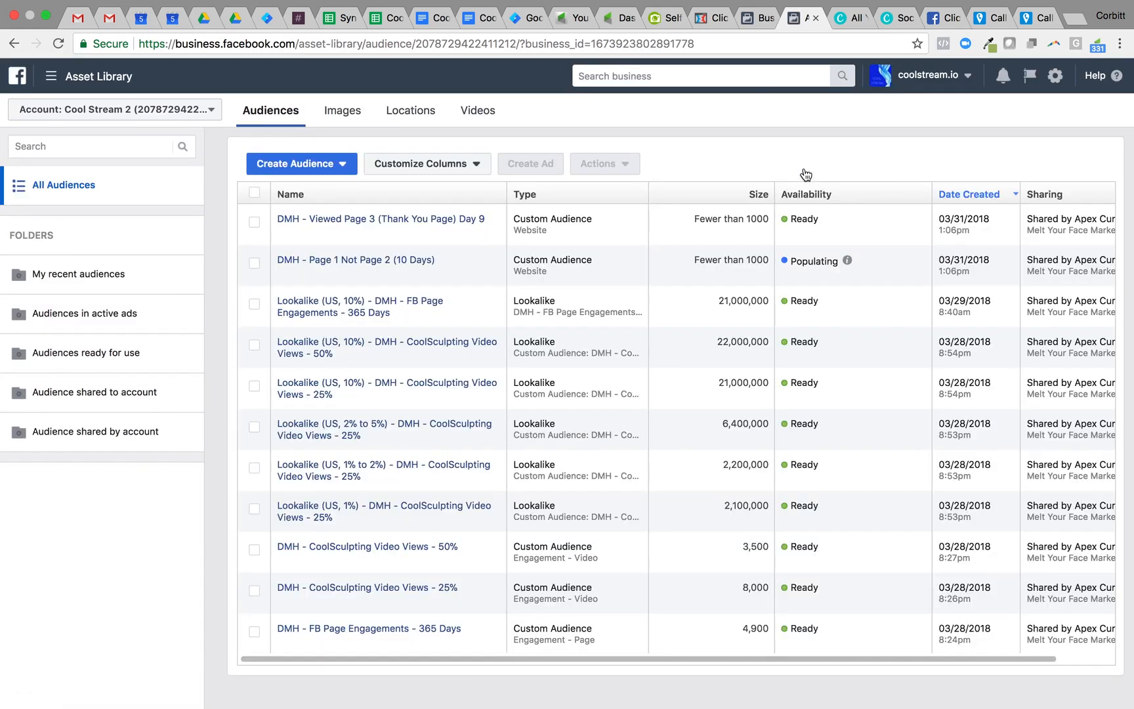
pyautogui.click(210, 111)
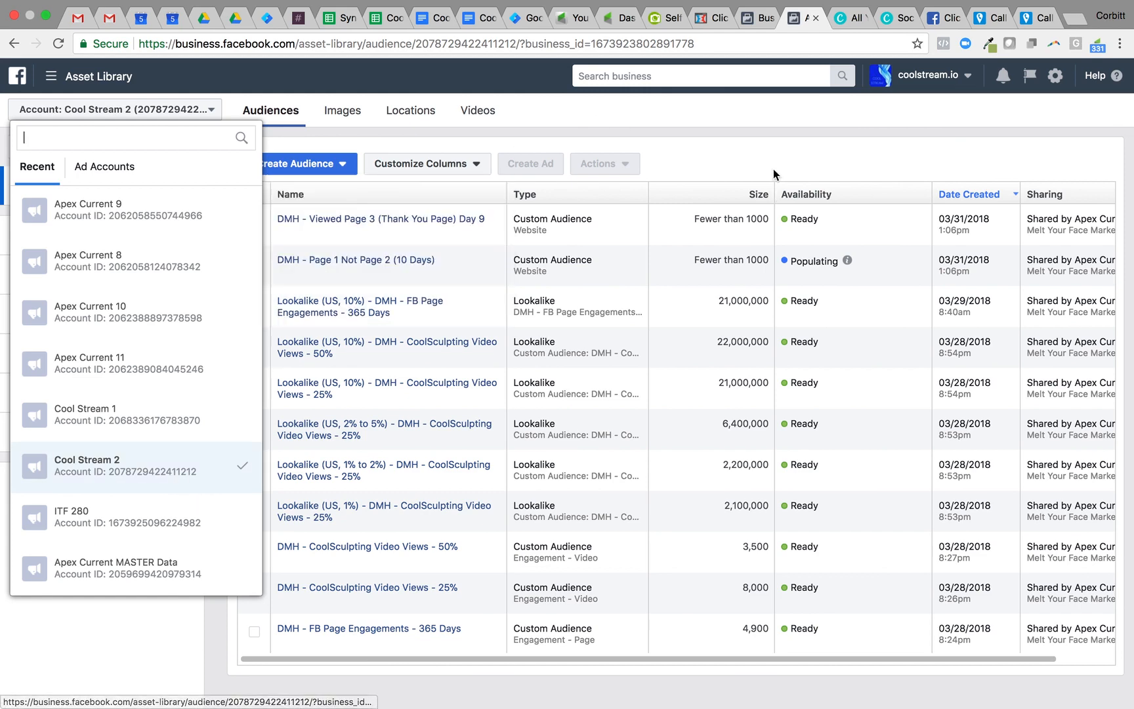
pyautogui.click(736, 110)
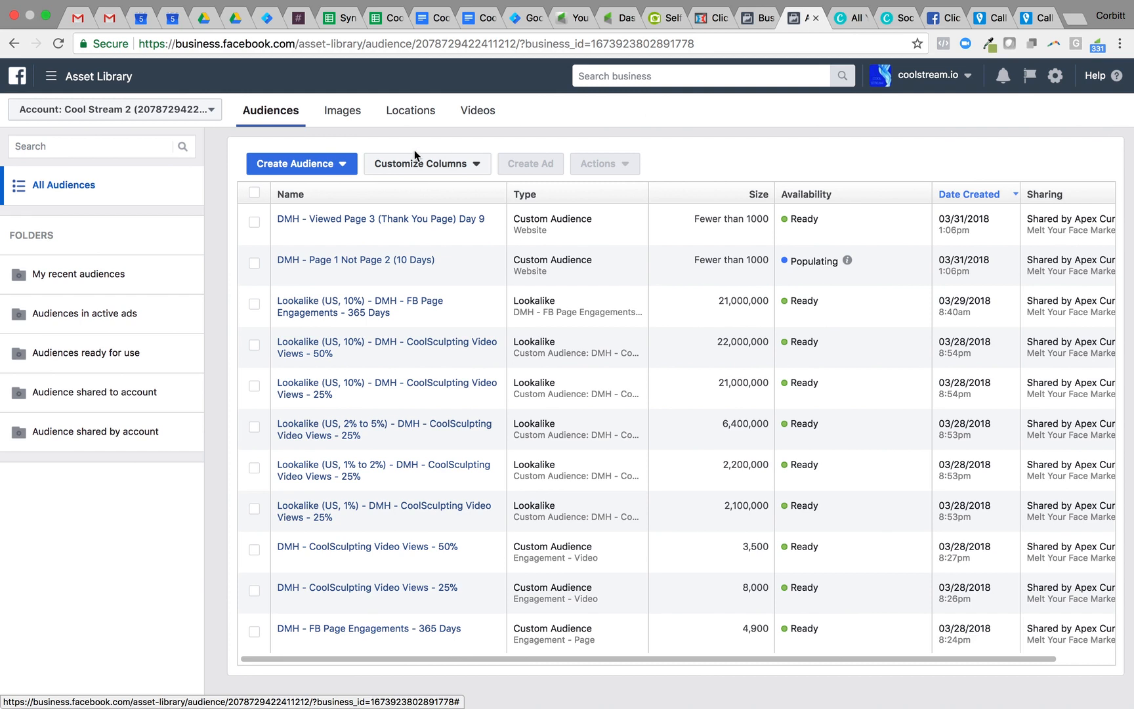
# Start a website-traffic custom audience that includes people who visited specific web pages
pyautogui.click(341, 167)
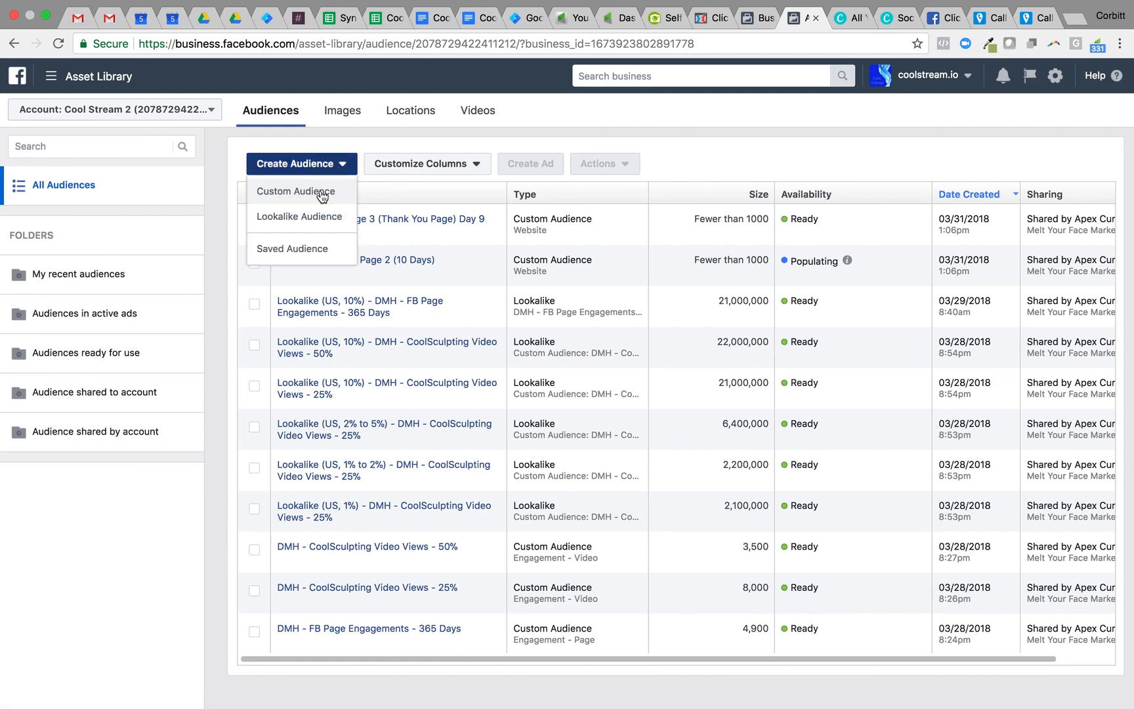
pyautogui.click(322, 196)
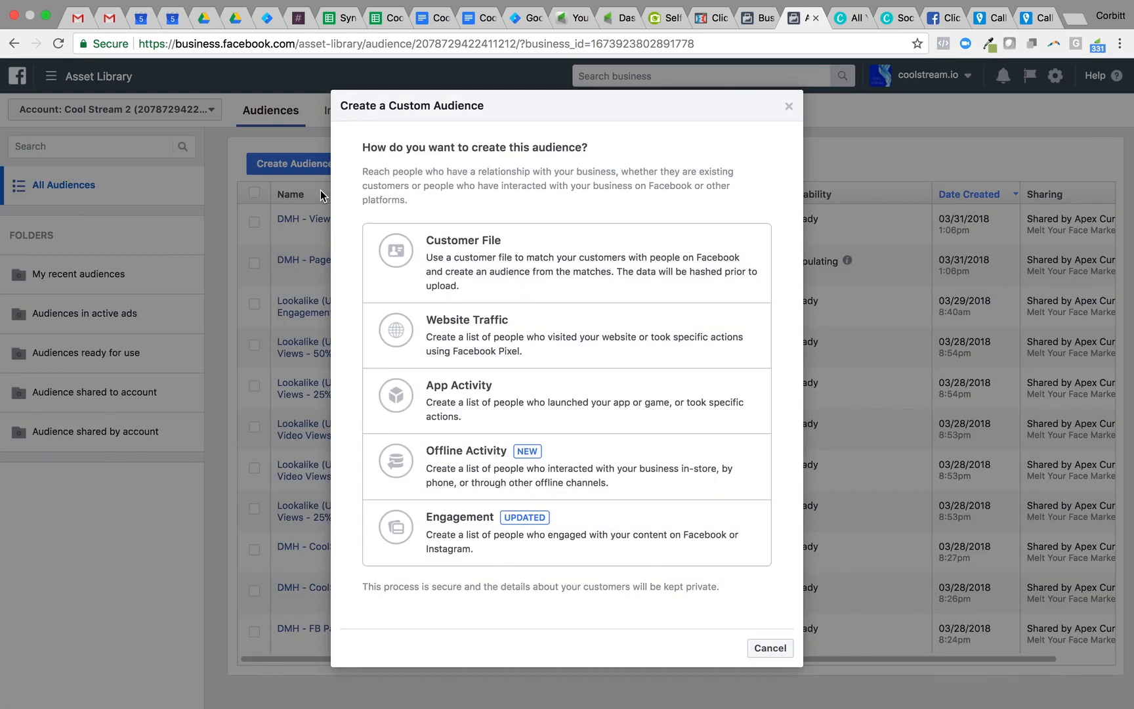
pyautogui.click(544, 326)
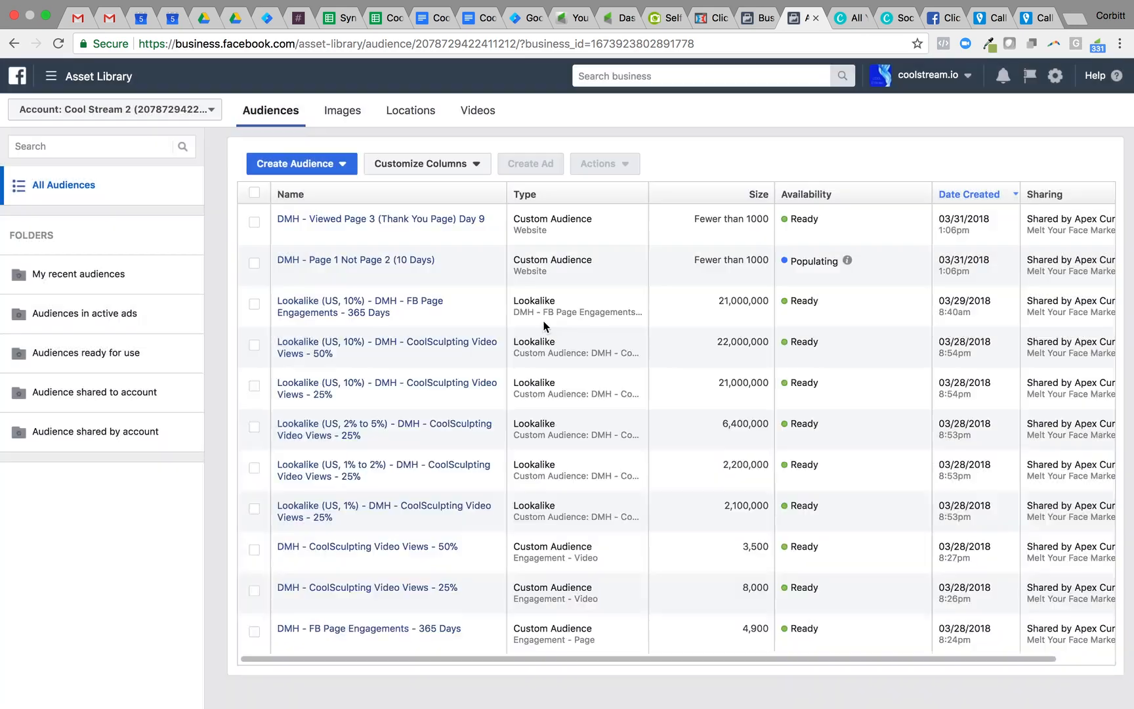
pyautogui.click(461, 330)
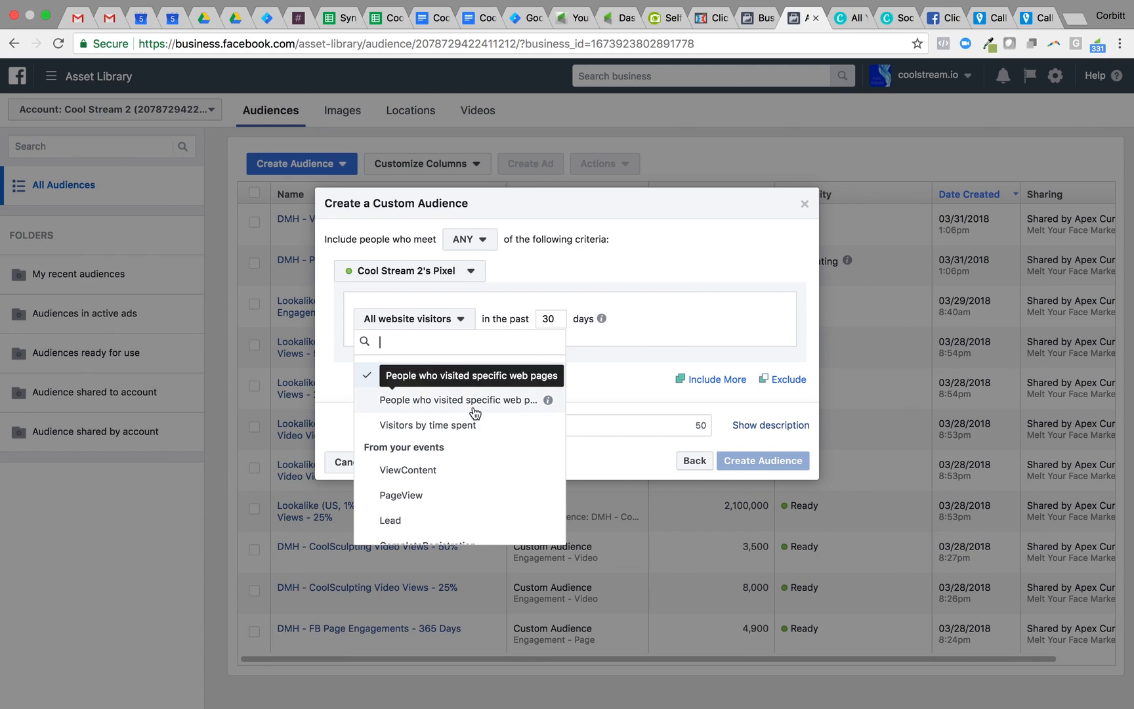
pyautogui.click(473, 401)
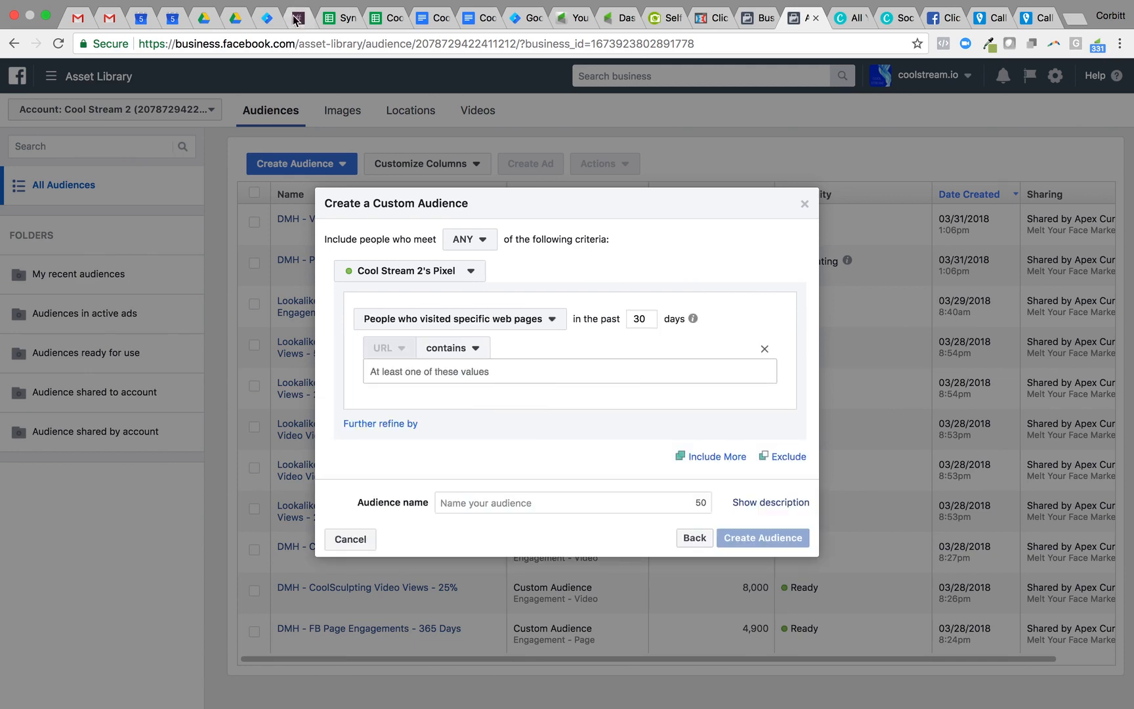
pyautogui.click(340, 18)
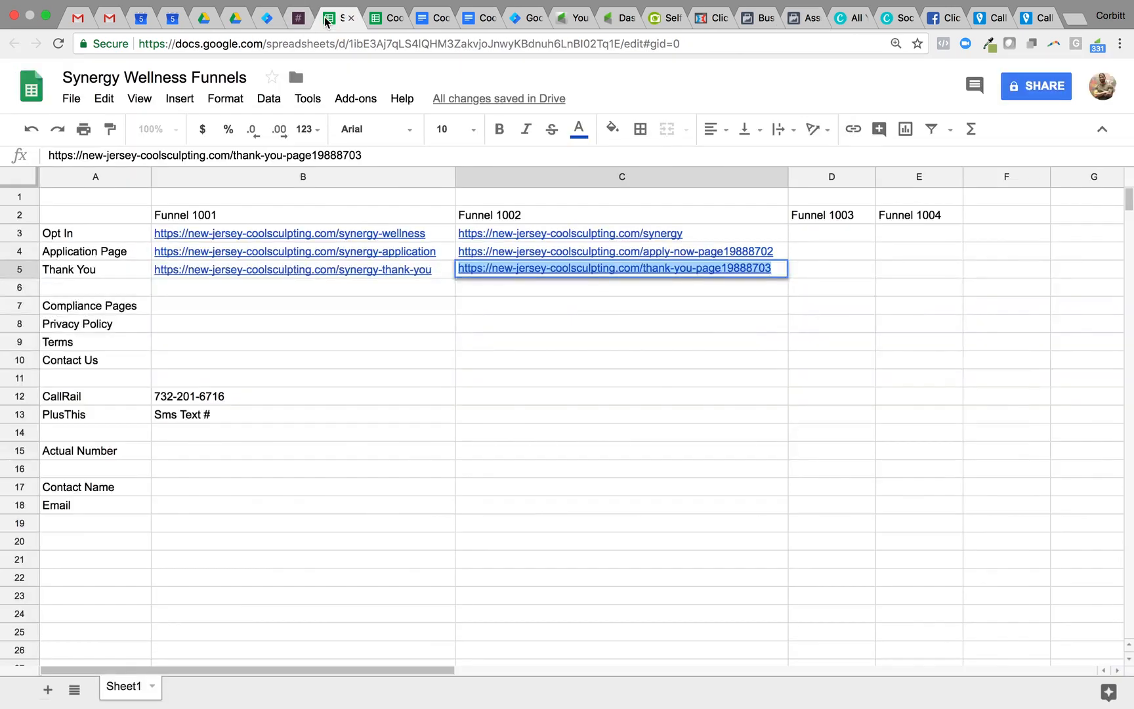
pyautogui.click(329, 234)
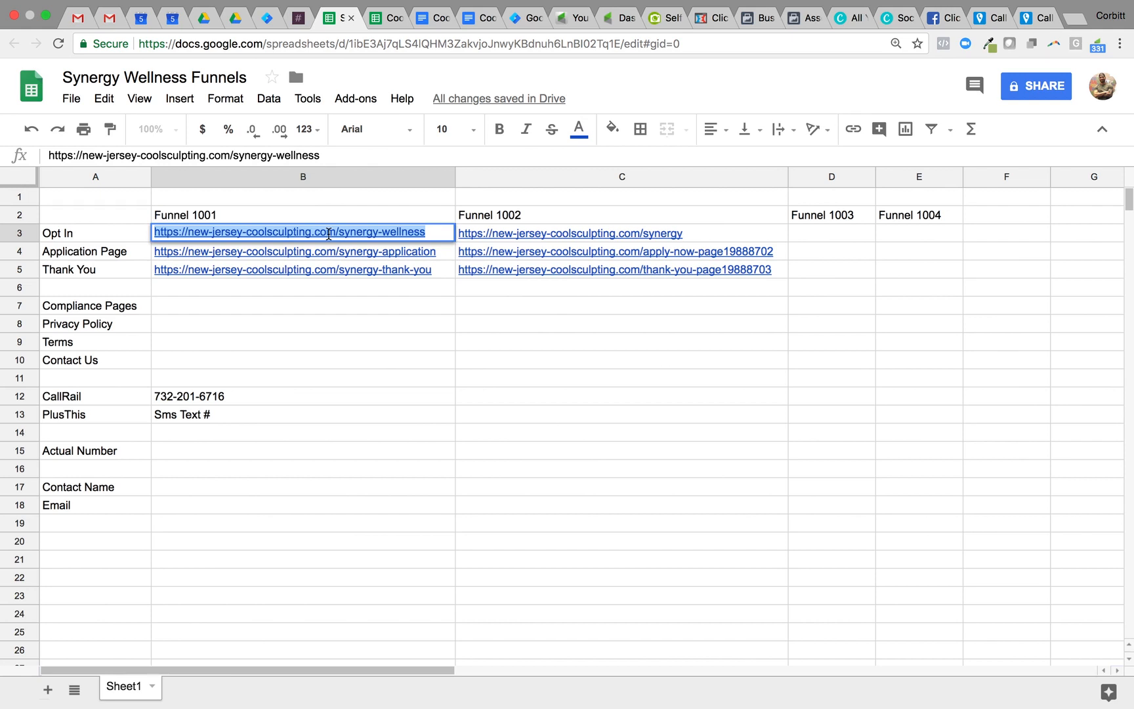
pyautogui.click(797, 23)
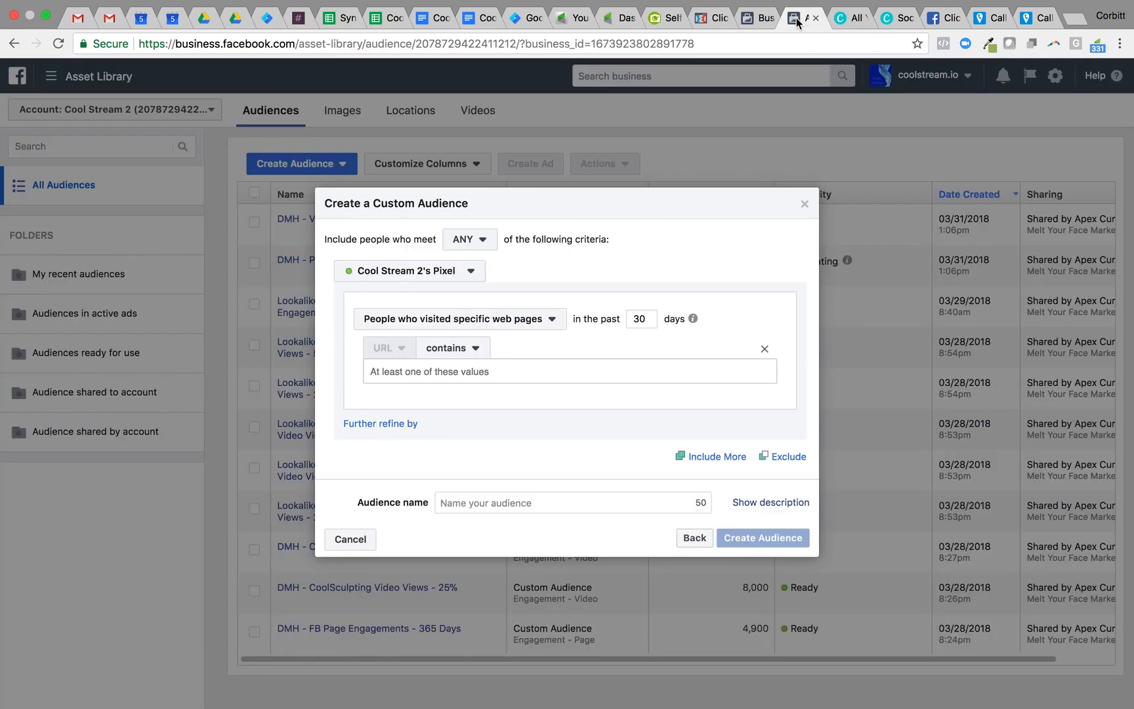
pyautogui.click(473, 375)
pyautogui.write('https://new-jersey-coolsculpting.com/synergy-wellness')
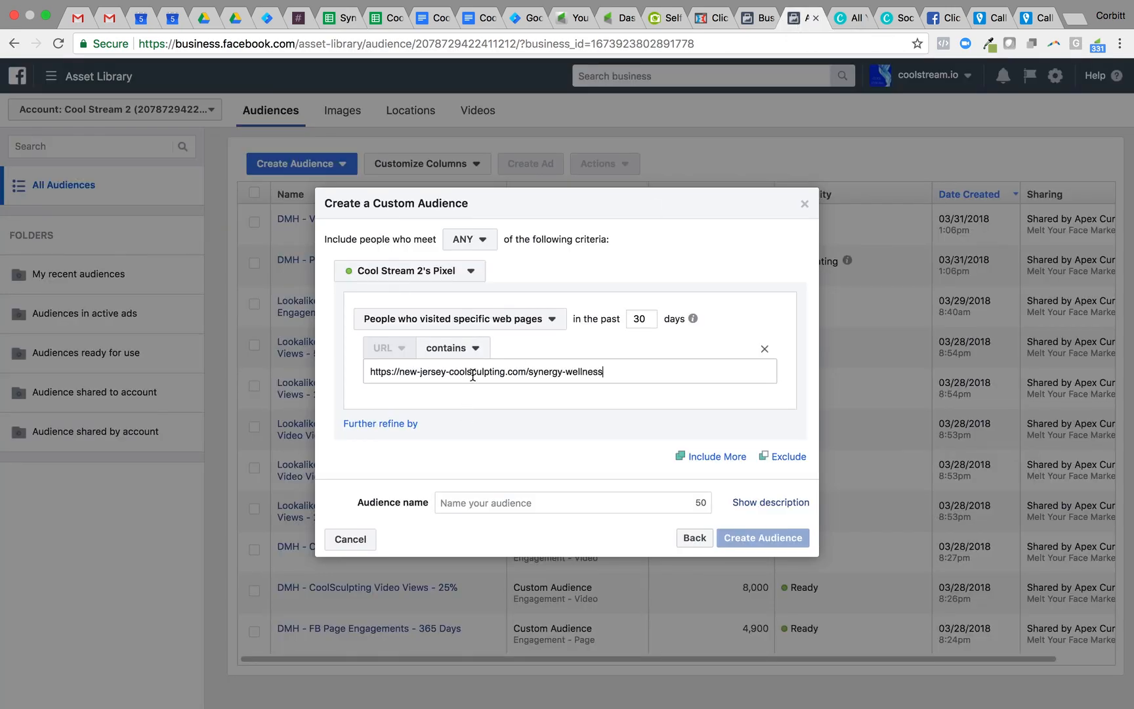
pyautogui.press('Return')
pyautogui.write('https://new-jersey-coolsculpting.com/synergy-wellness')
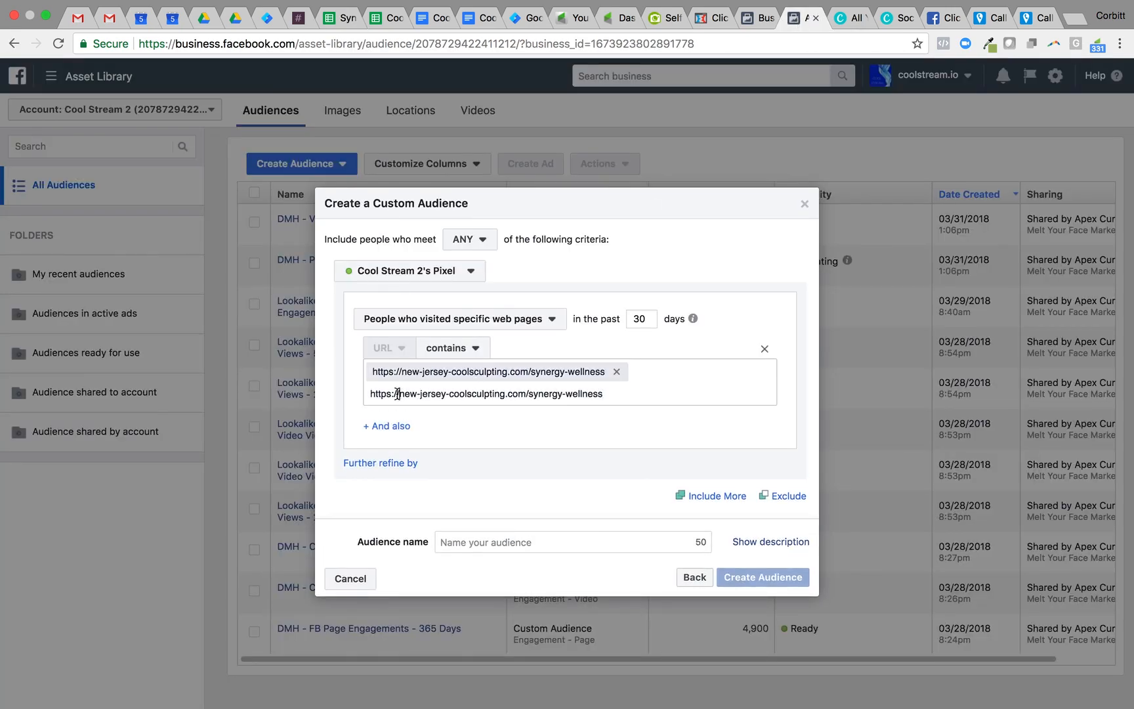
pyautogui.moveTo(400, 393); pyautogui.dragTo(369, 393)
pyautogui.press('BackSpace')
pyautogui.press('Return')
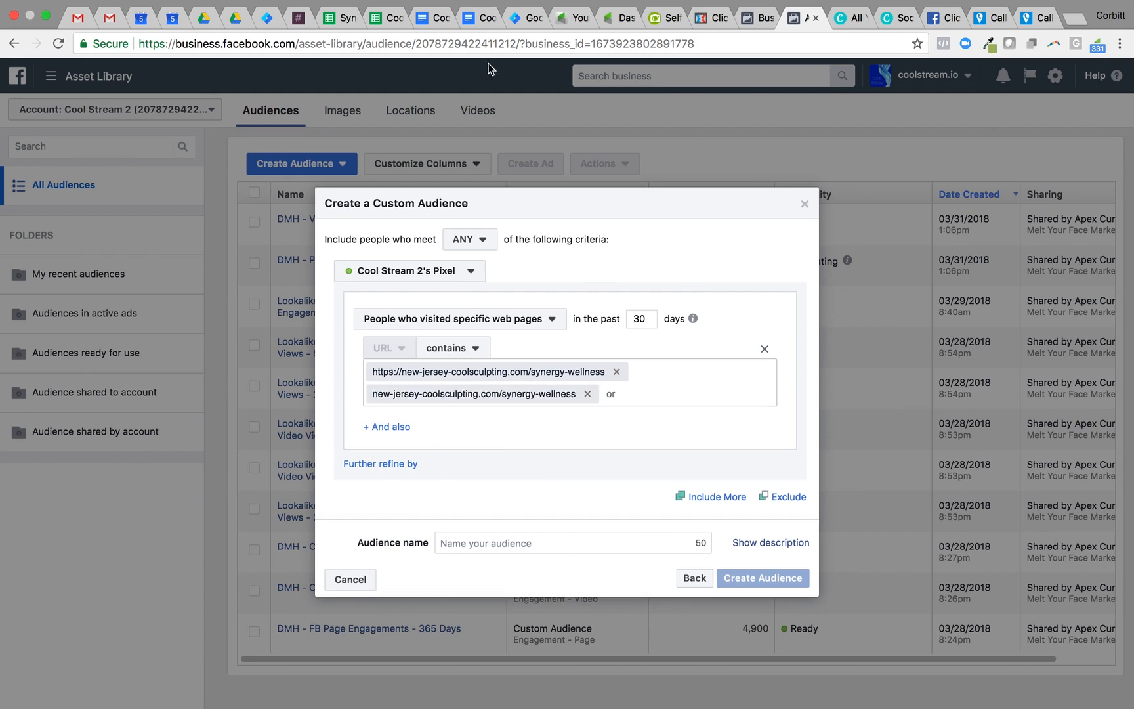
pyautogui.click(330, 41)
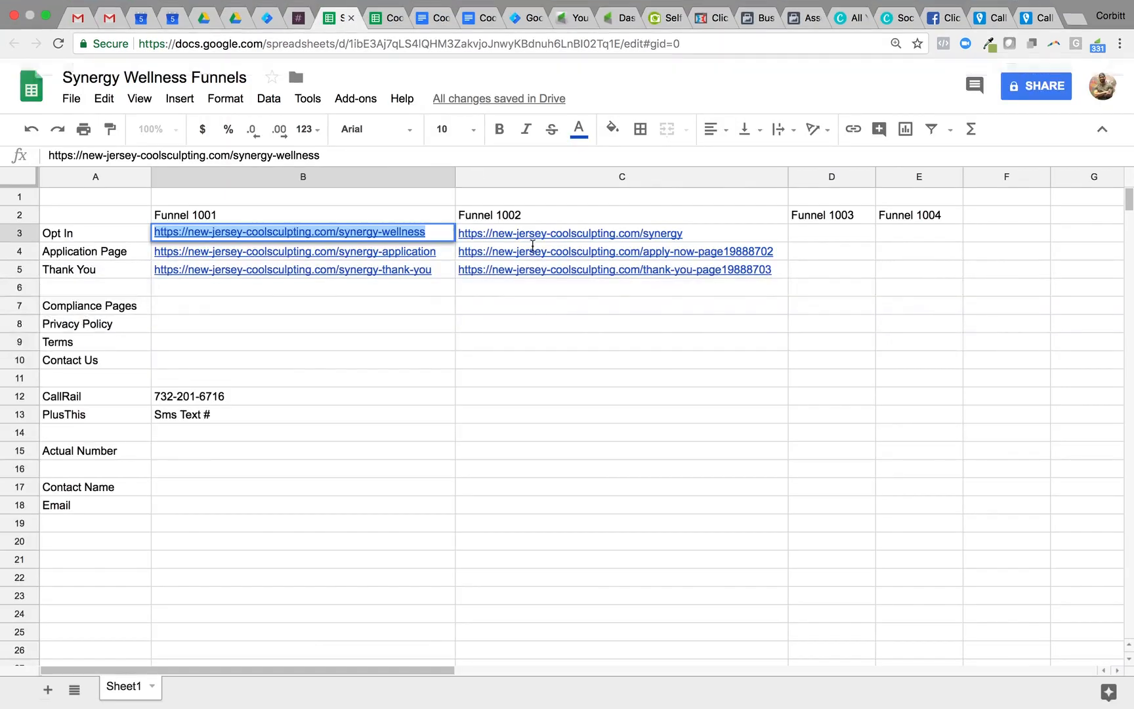
pyautogui.click(536, 237)
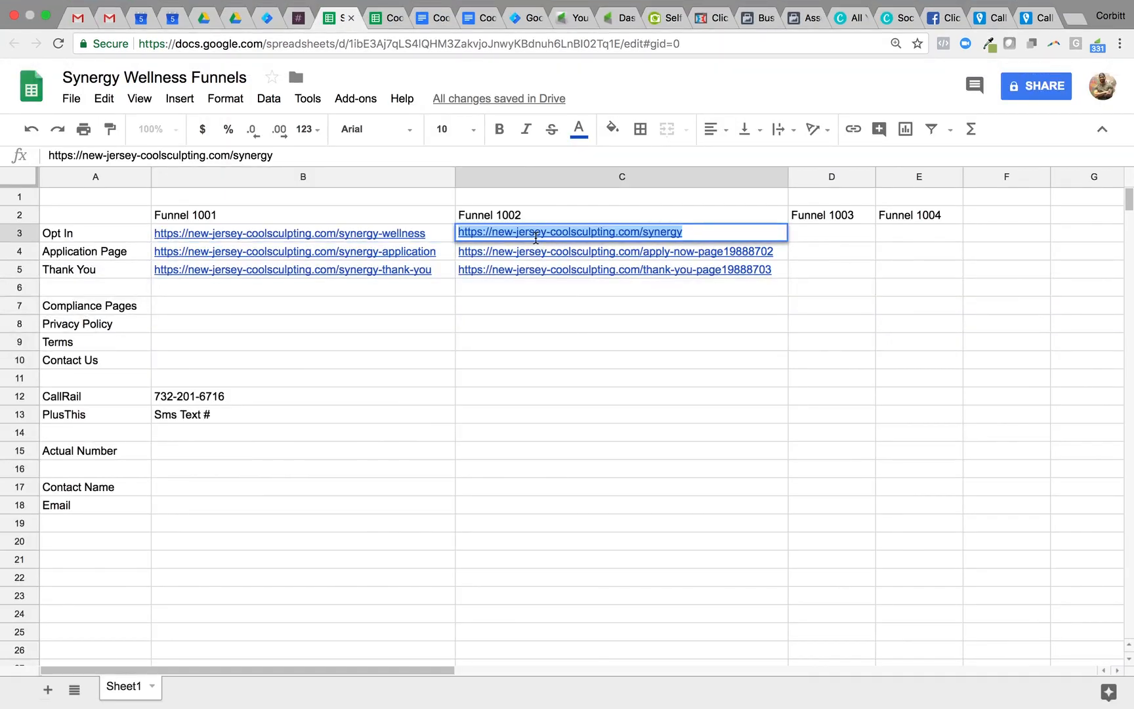
pyautogui.click(802, 19)
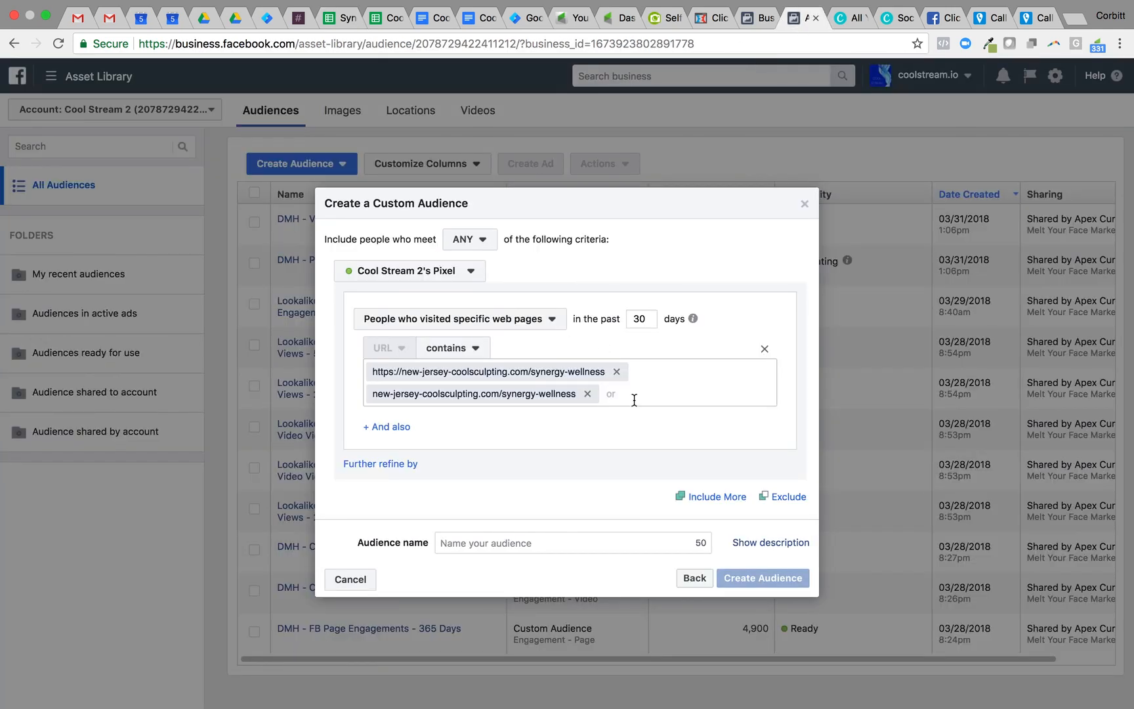
pyautogui.write('https://new-jersey-coolsculpting.com/synergy')
pyautogui.press('Return')
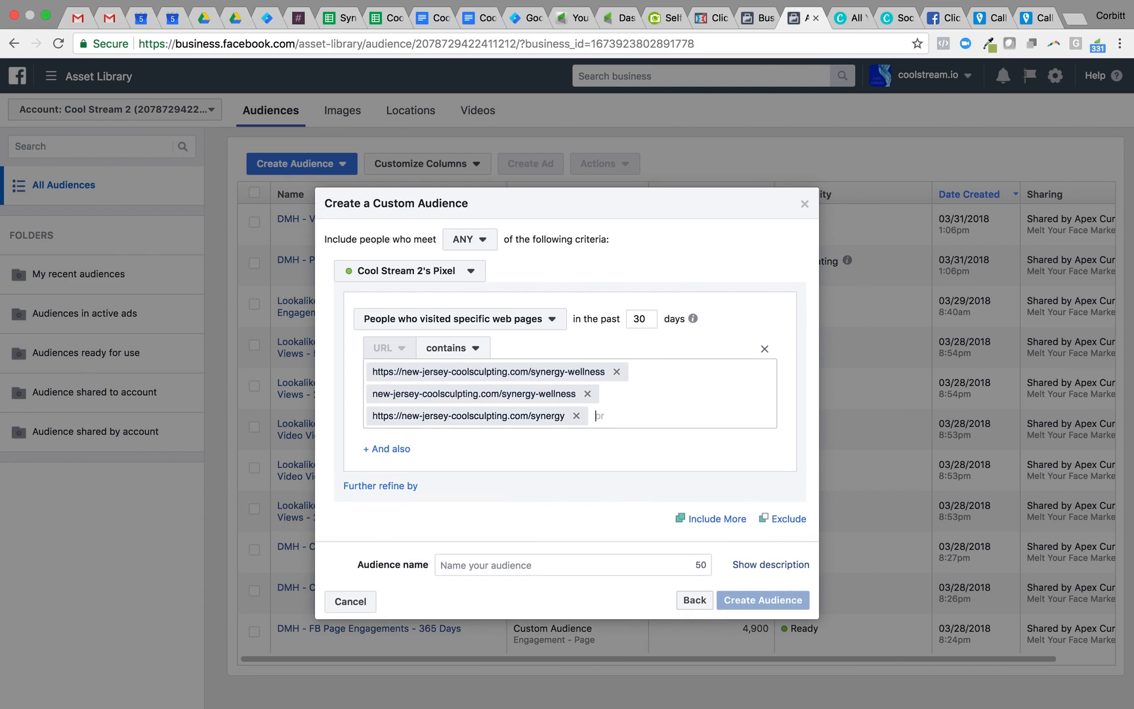
pyautogui.write('https://new-jersey-coolsculpting.com/synergy')
pyautogui.moveTo(399, 437); pyautogui.dragTo(319, 433)
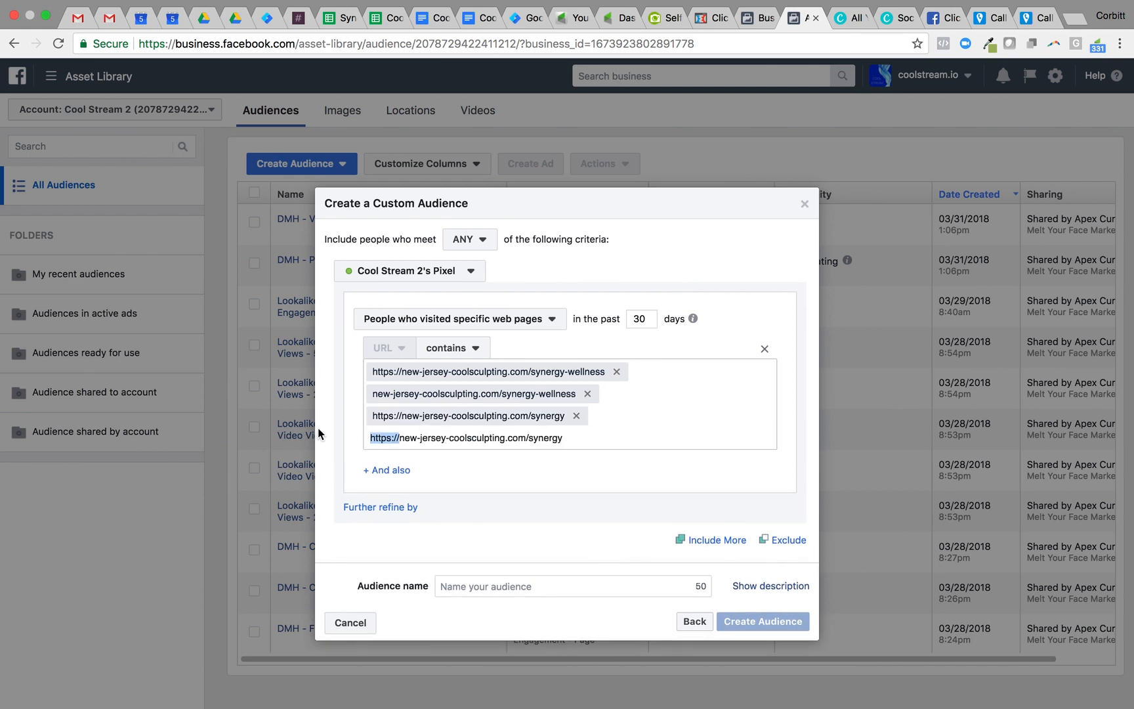
pyautogui.press('BackSpace')
pyautogui.press('Return')
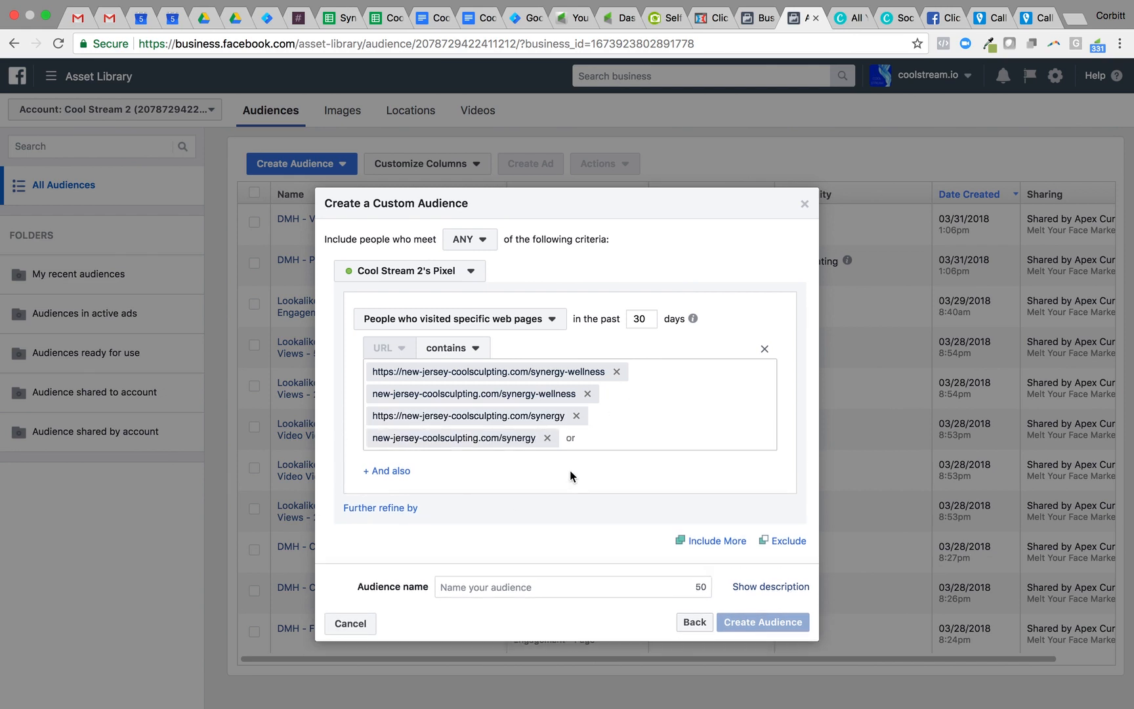
# Add an exclusion rule to the audience for people who visited specific web pages
pyautogui.scroll(-1, 570, 469)
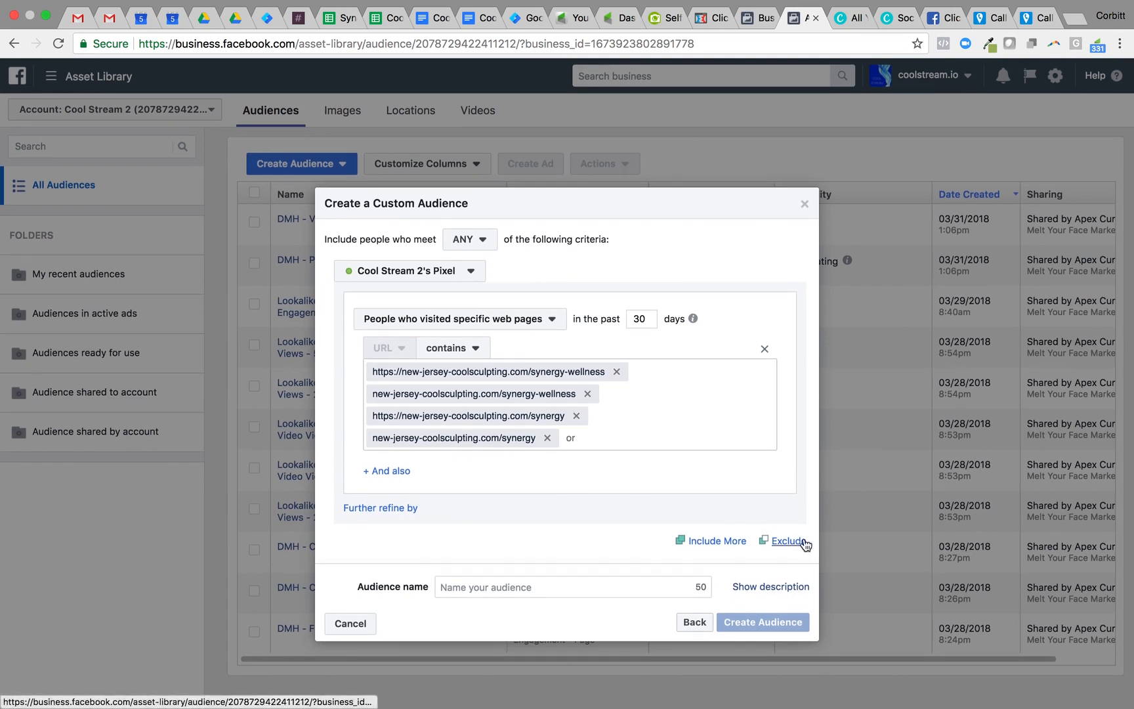
pyautogui.click(795, 544)
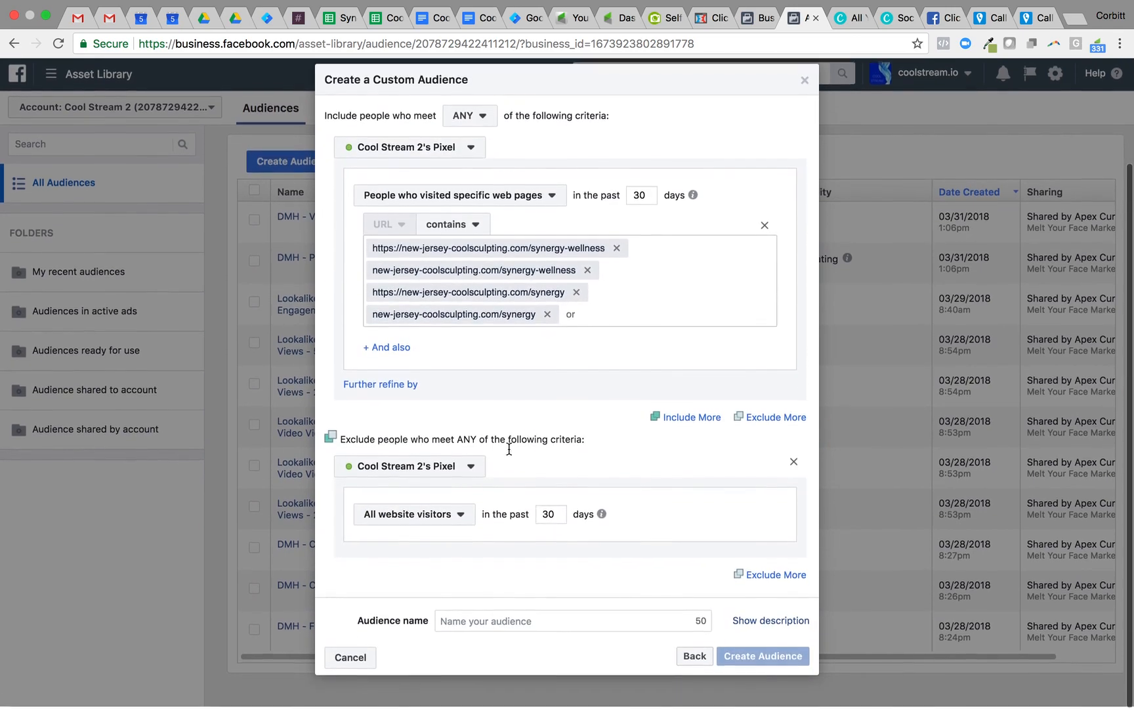
pyautogui.click(443, 523)
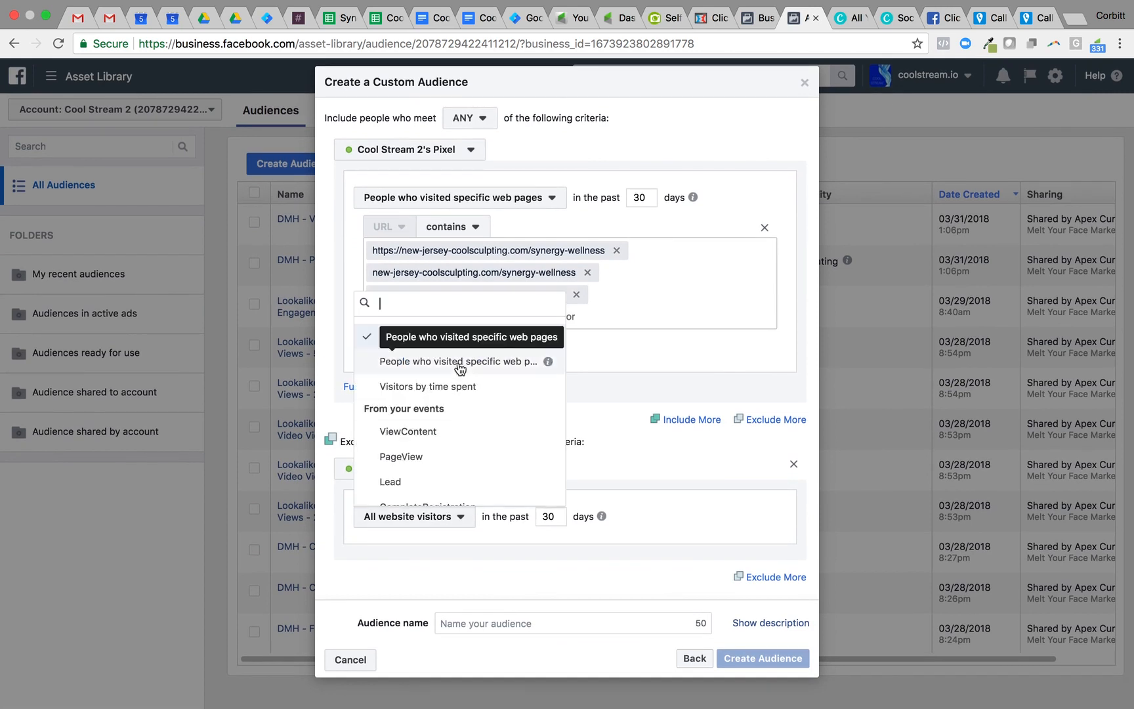
pyautogui.click(459, 362)
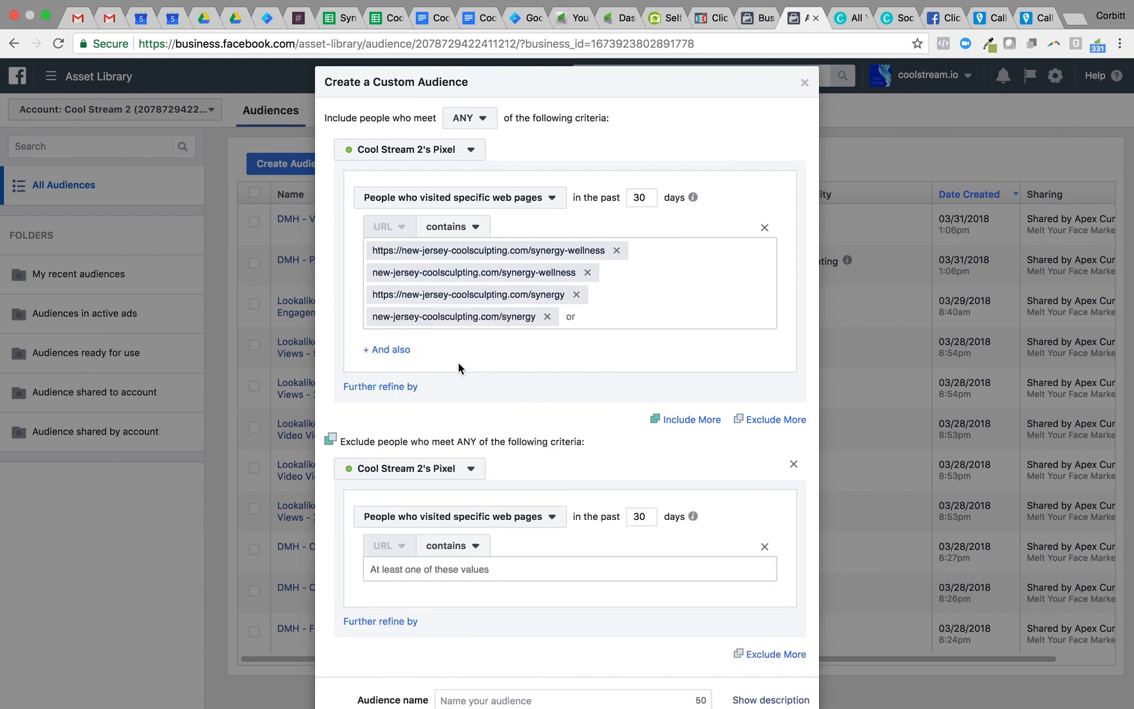
pyautogui.click(336, 18)
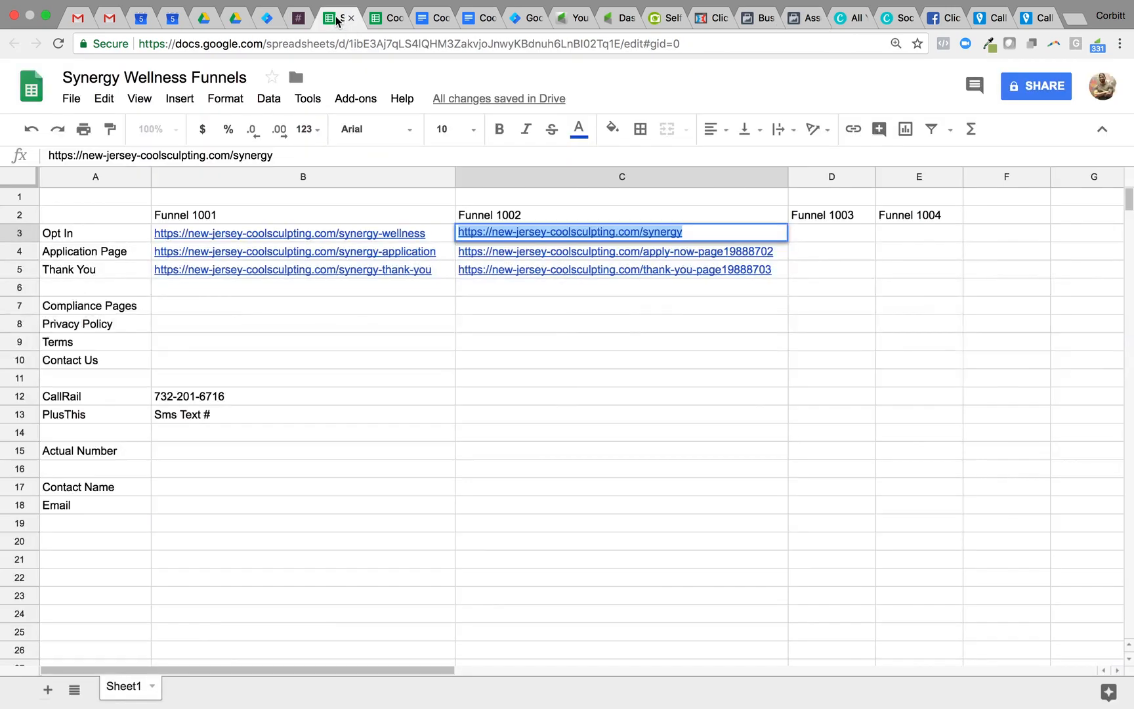
pyautogui.click(299, 250)
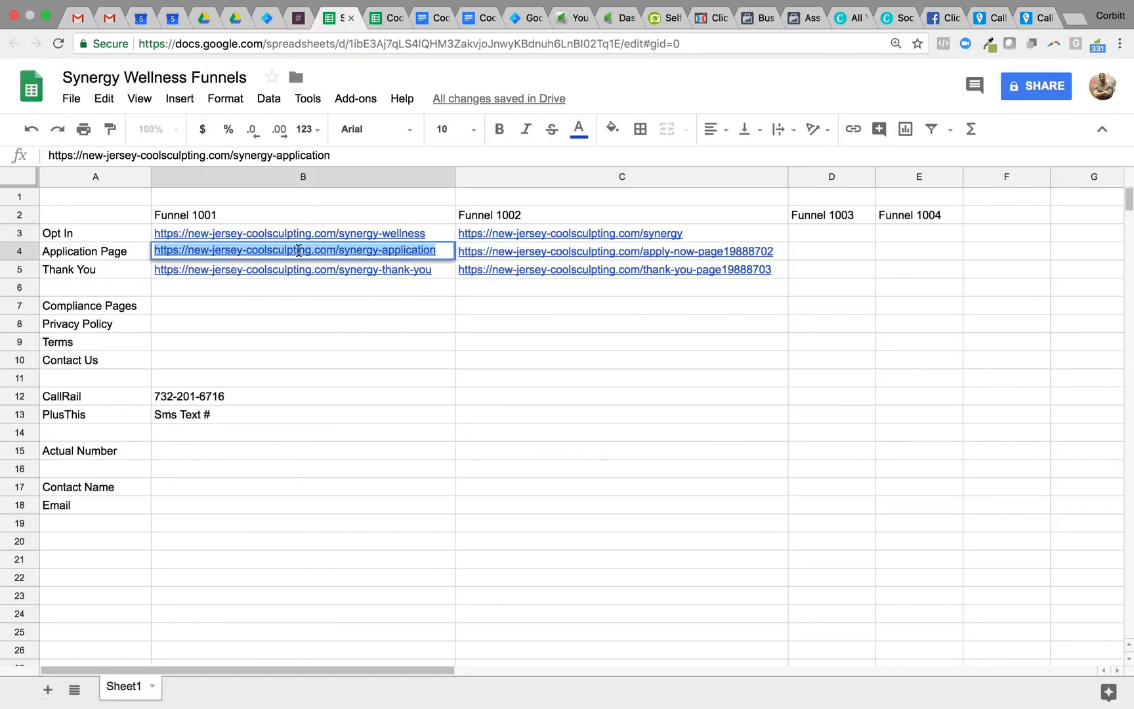
pyautogui.click(794, 25)
pyautogui.click(464, 566)
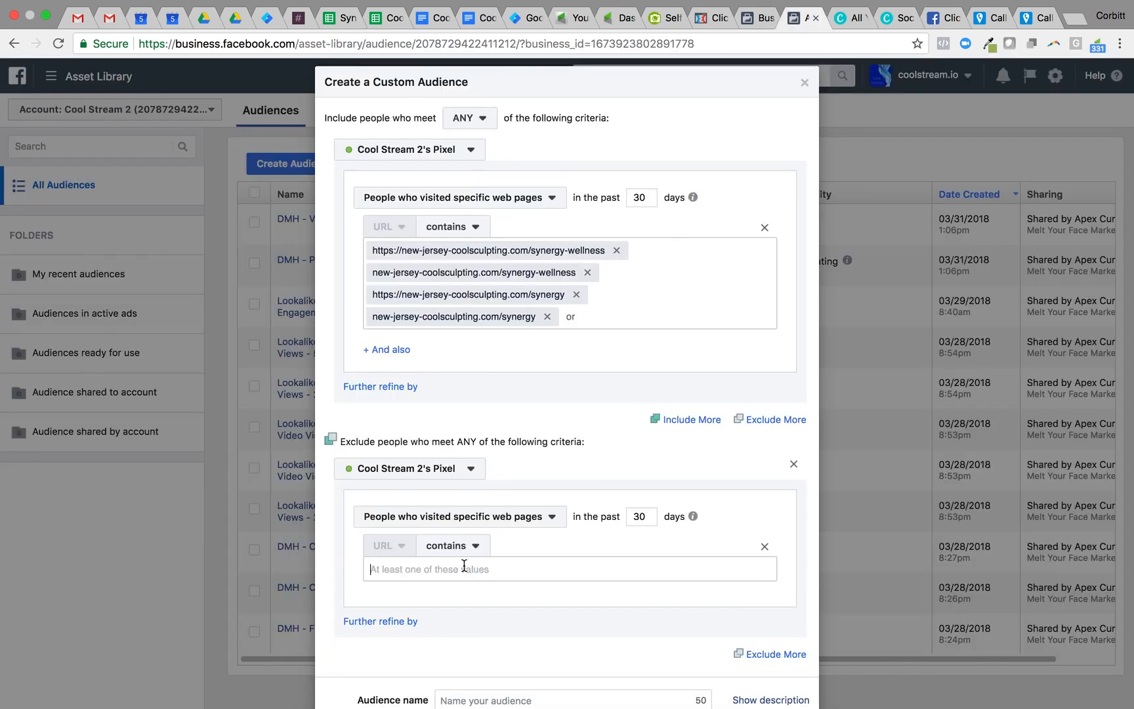
pyautogui.write('https://new-jersey-coolsculpting.com/synergy-application')
pyautogui.press('Return')
pyautogui.write('https://new-jersey-coolsculpting.com/synergy-application')
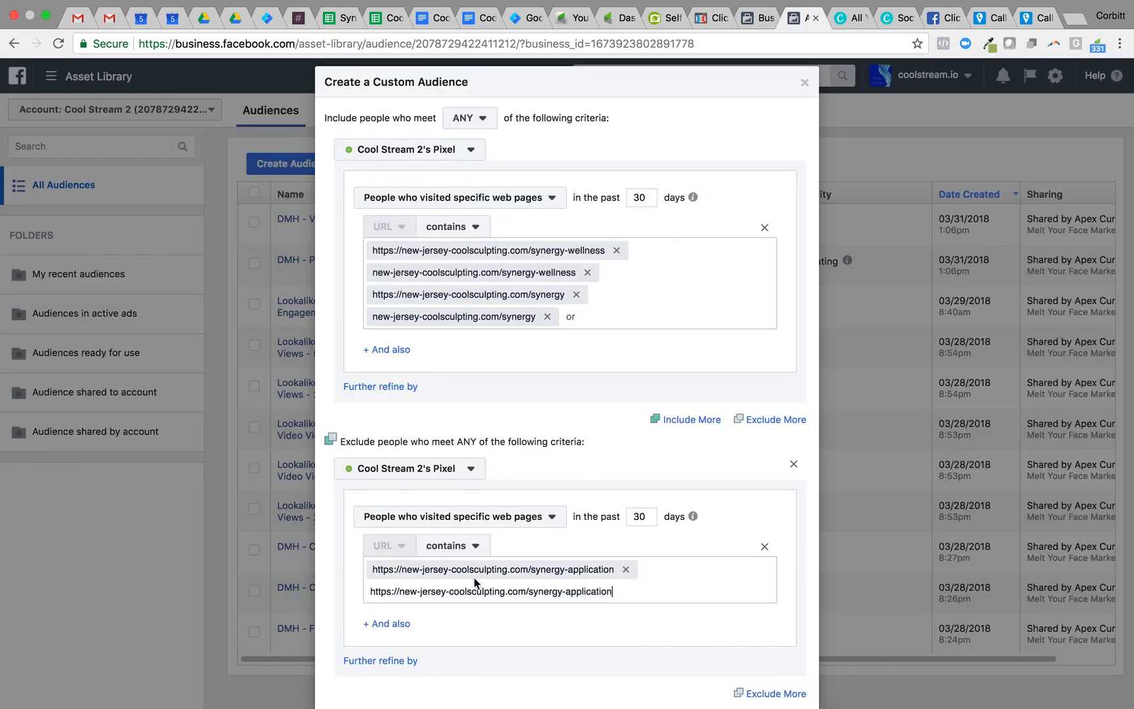
pyautogui.moveTo(400, 591); pyautogui.dragTo(342, 595)
pyautogui.click(403, 590)
pyautogui.press('BackSpace')
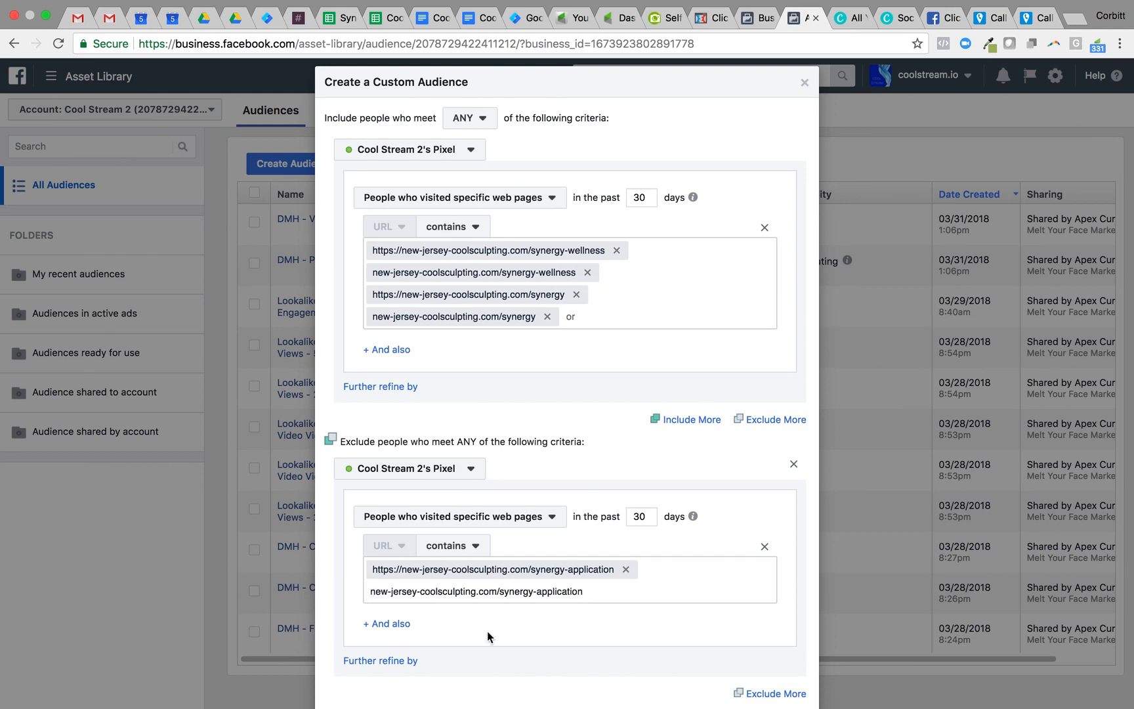
pyautogui.press('Return')
pyautogui.click(342, 17)
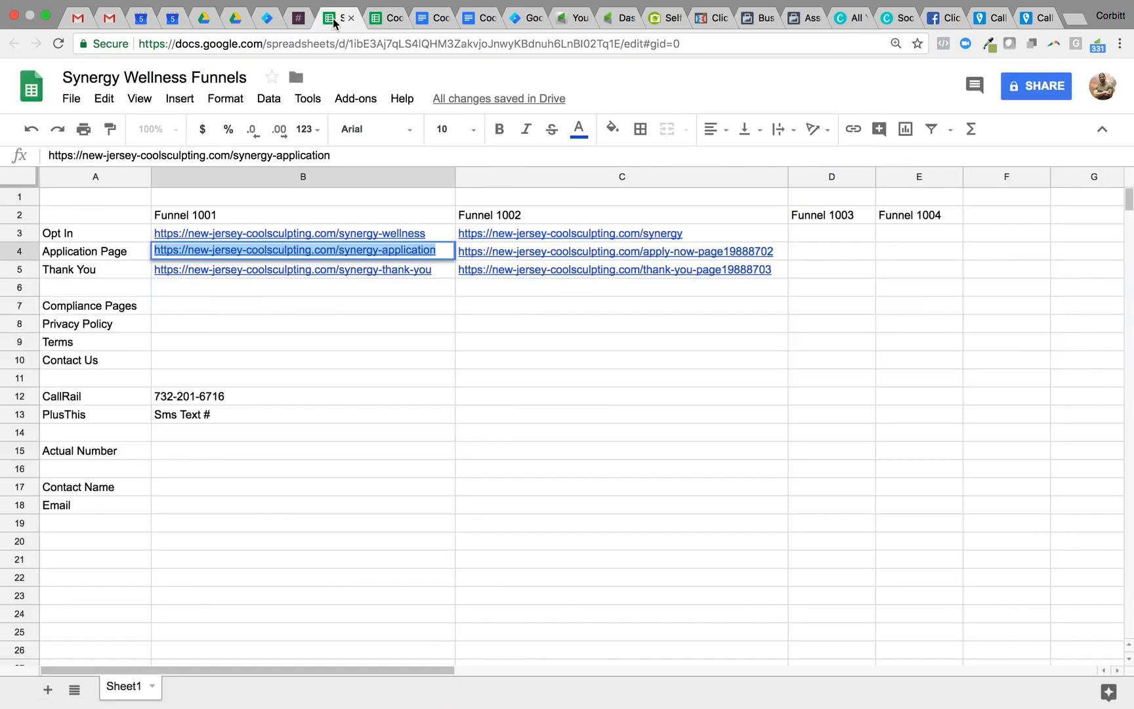
pyautogui.click(551, 253)
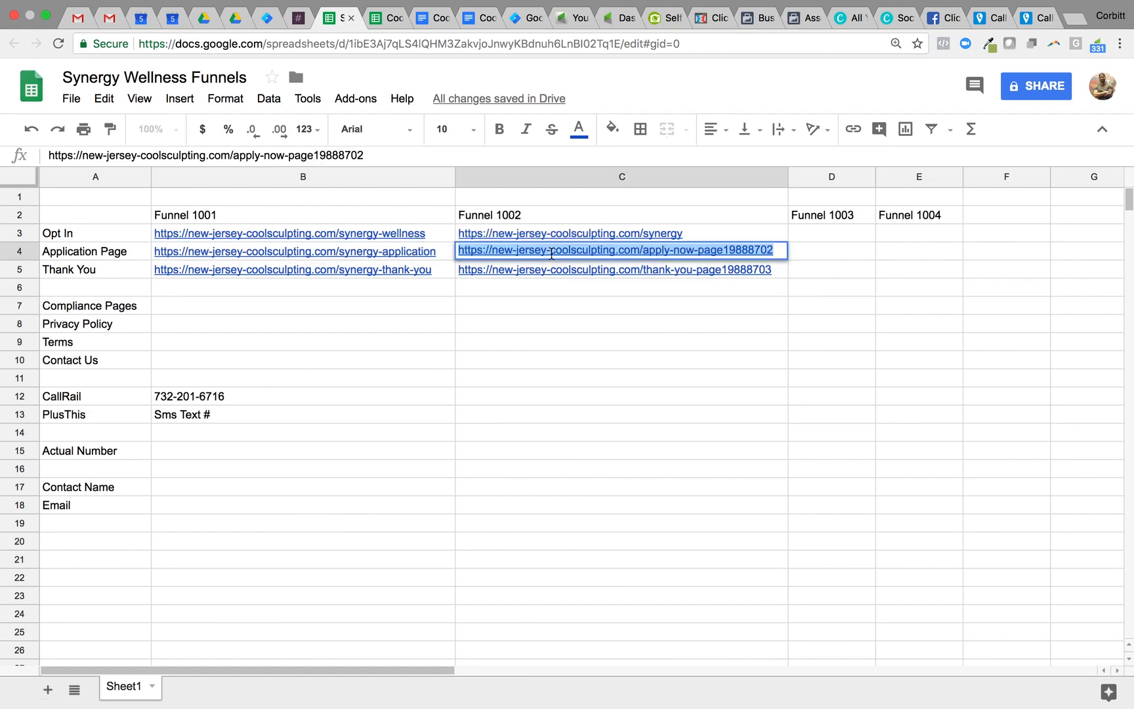
pyautogui.click(793, 20)
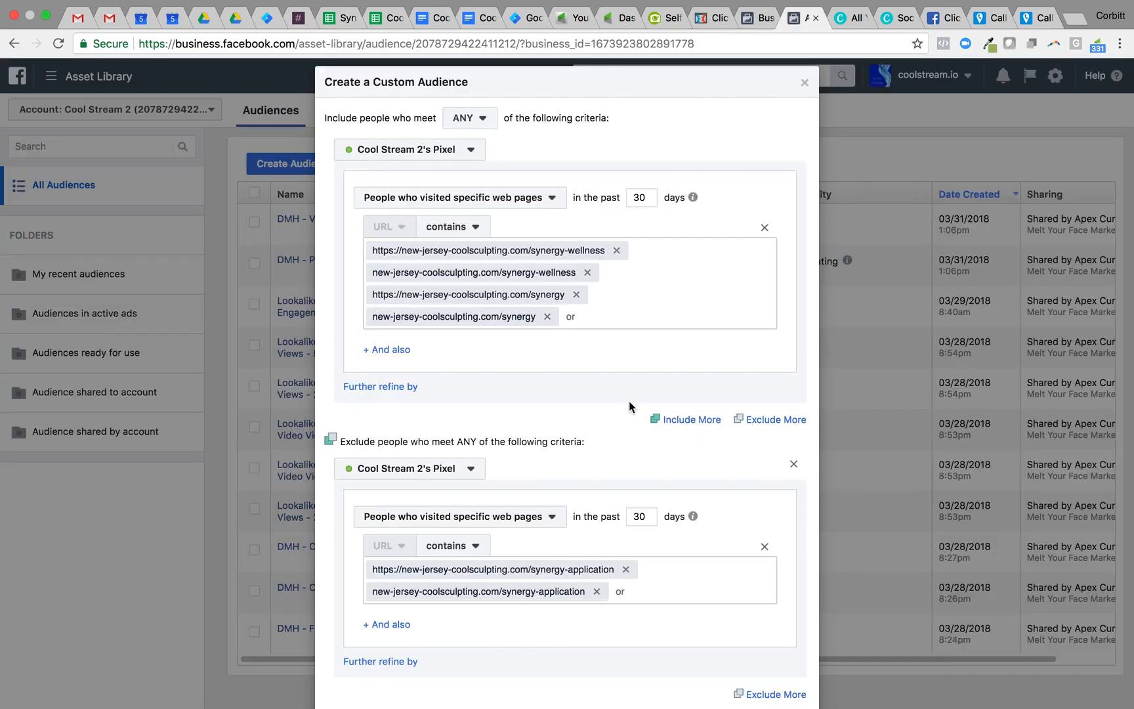
pyautogui.click(635, 594)
pyautogui.write('https://new-jersey-coolsculpting.com/apply-now-page19888702')
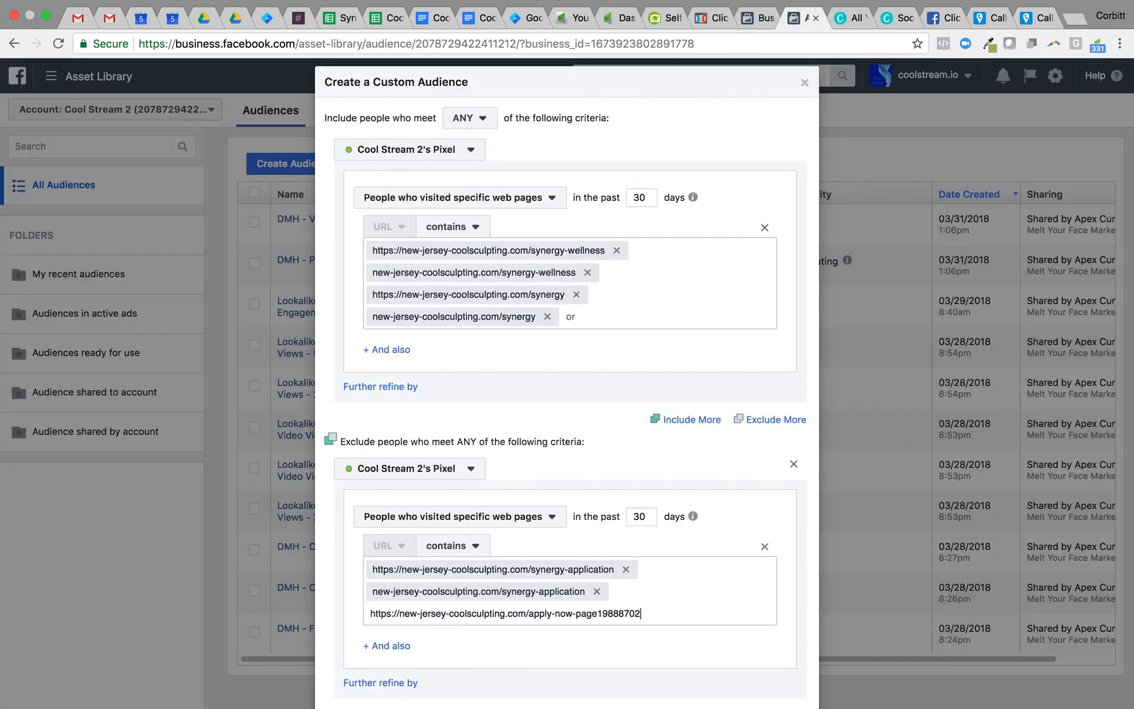
pyautogui.press('Return')
pyautogui.write('https://new-jersey-coolsculpting.com/apply-now-page19888702')
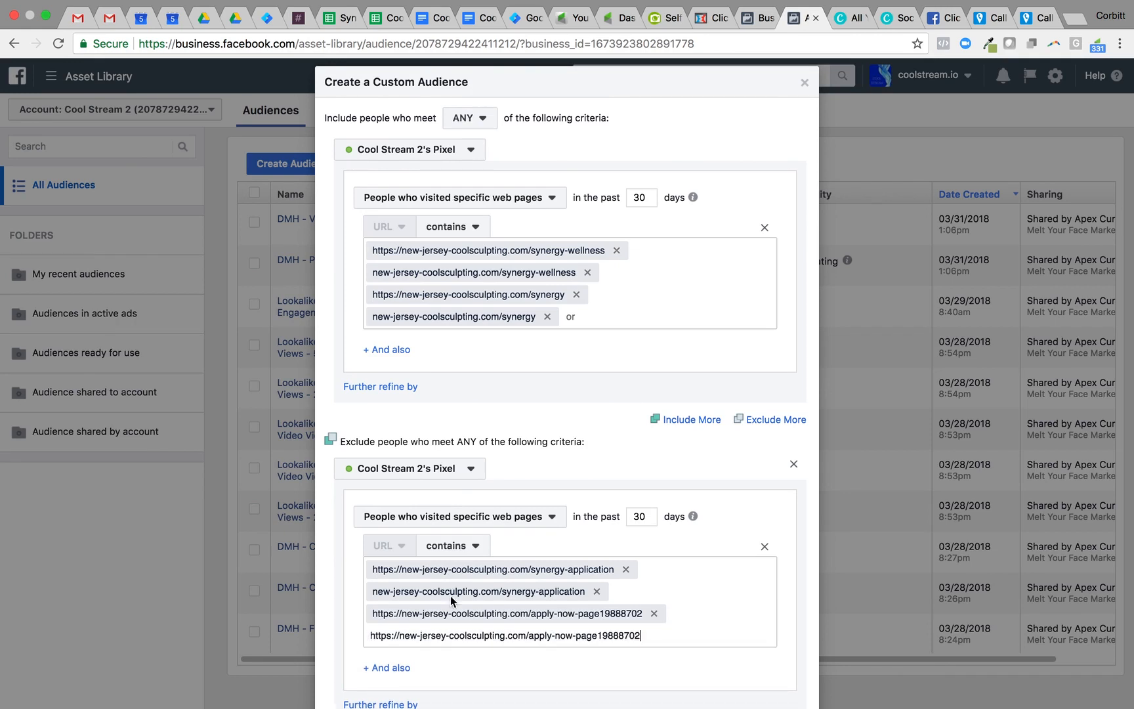
pyautogui.tripleClick(394, 636)
pyautogui.click(402, 630)
pyautogui.moveTo(401, 631); pyautogui.dragTo(363, 637)
pyautogui.press('BackSpace')
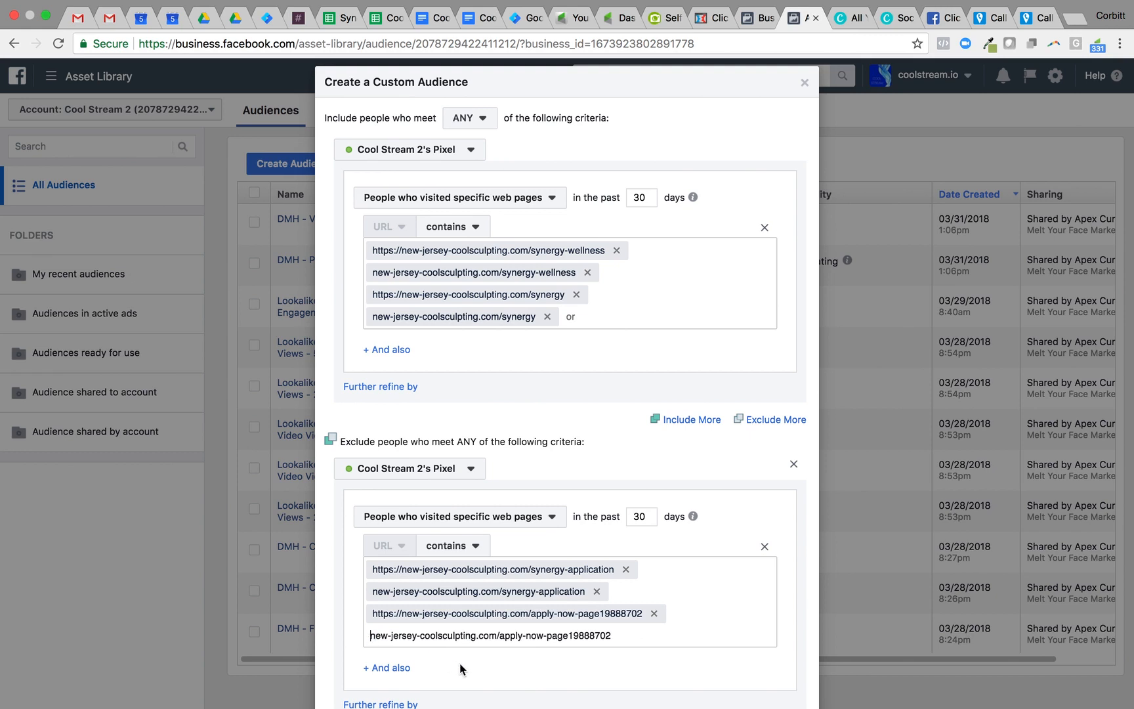
pyautogui.press('Return')
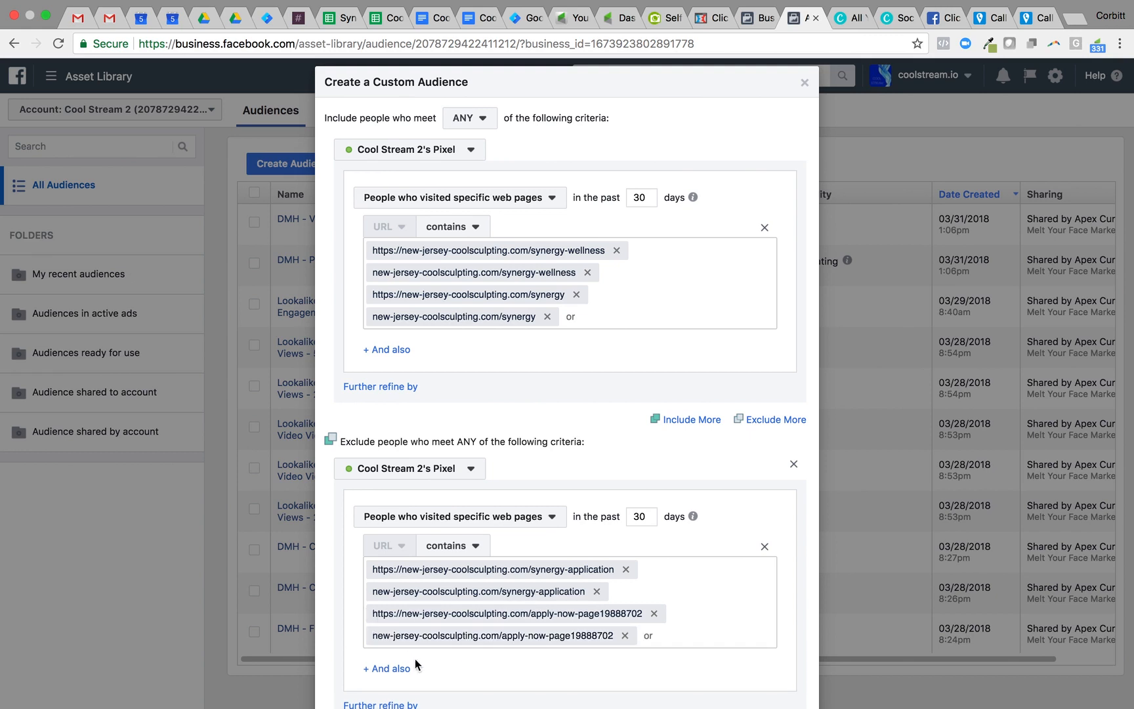
# Review the include and exclude URLs, and set the visit window of both rules to the past 1 day
pyautogui.scroll(-3, 353, 607)
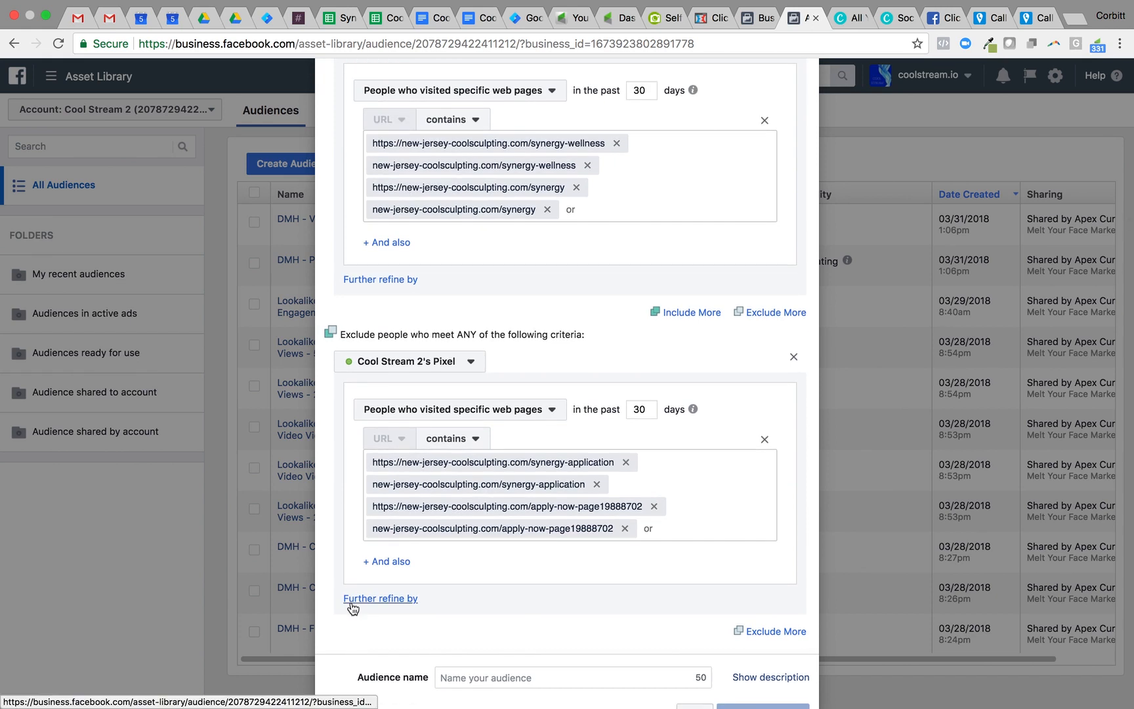
pyautogui.scroll(2, 353, 607)
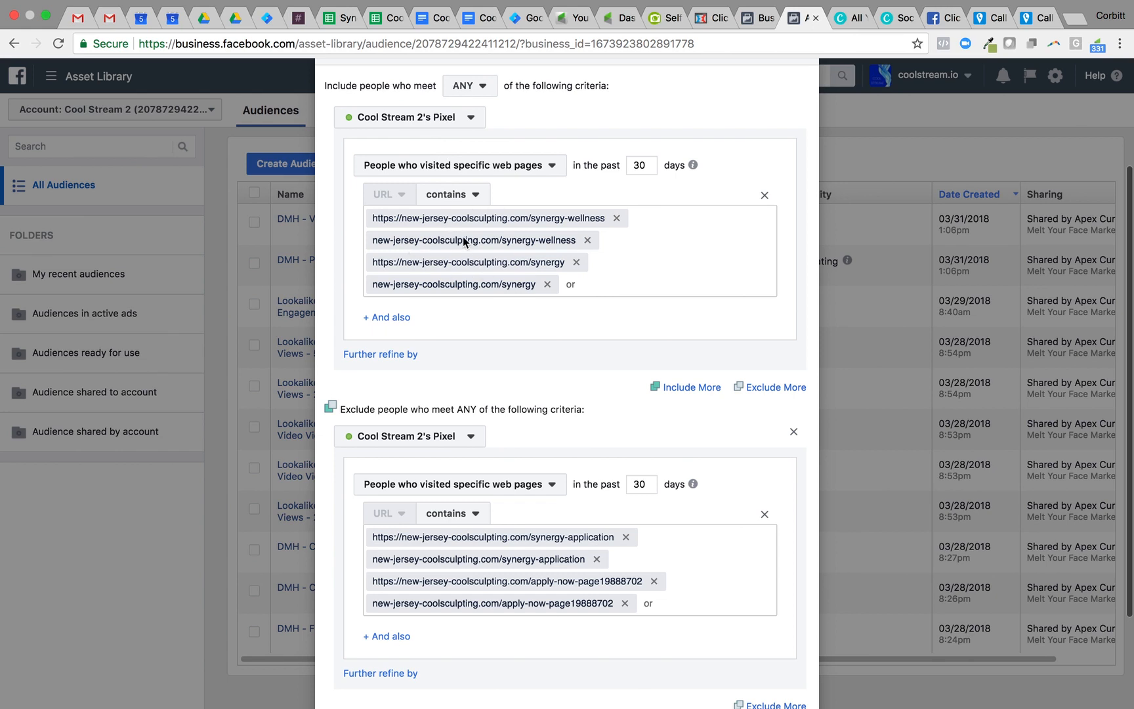
pyautogui.scroll(-2, 491, 382)
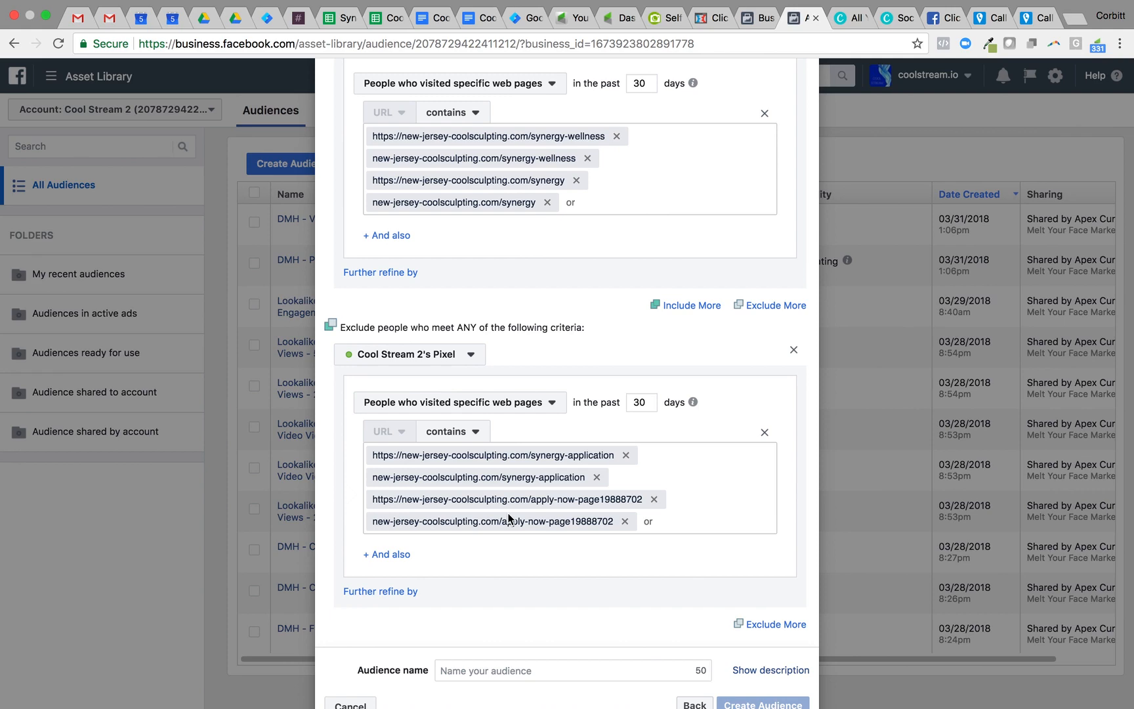
pyautogui.scroll(3, 508, 518)
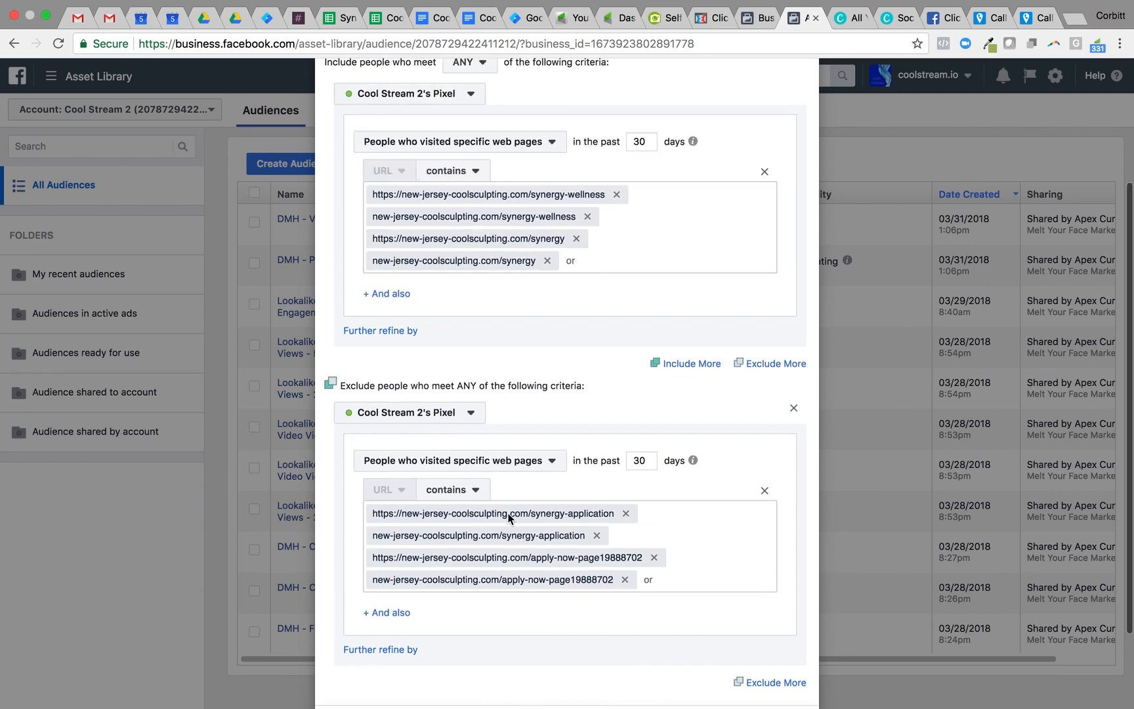
pyautogui.doubleClick(648, 226)
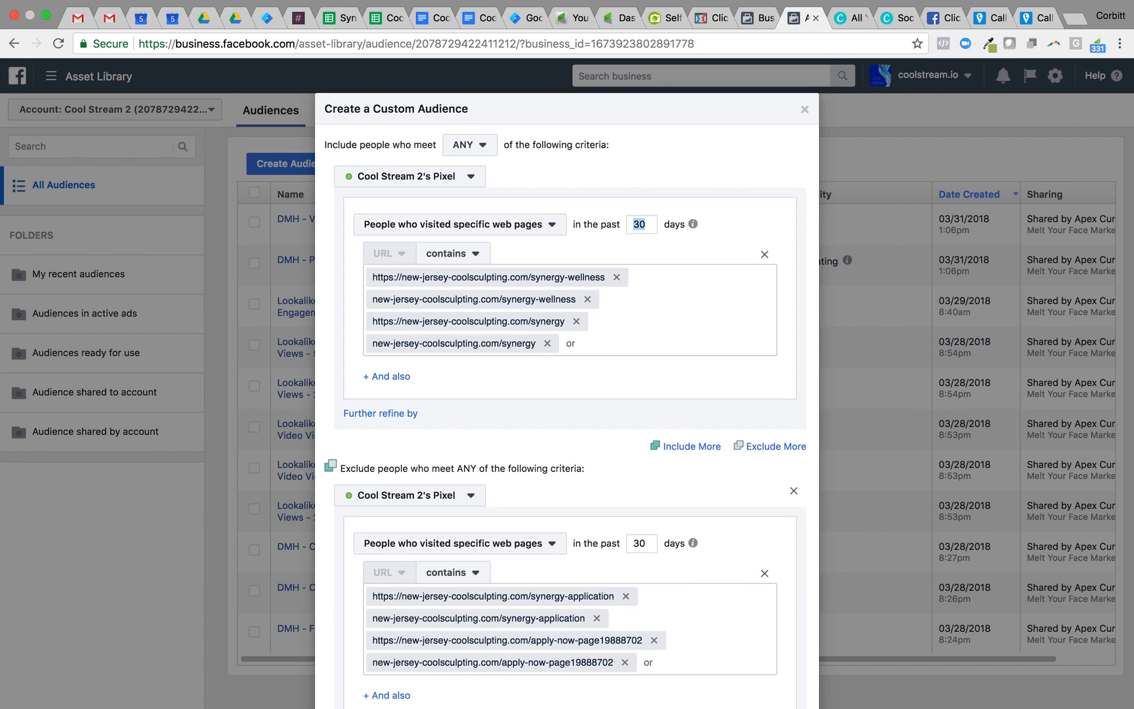
pyautogui.write('1')
pyautogui.doubleClick(642, 543)
pyautogui.write('1')
# Name the audience "Demo - Page 1 Not 2 Audience (Day 1)", create it and close the confirmation
pyautogui.scroll(-5, 567, 393)
pyautogui.click(539, 622)
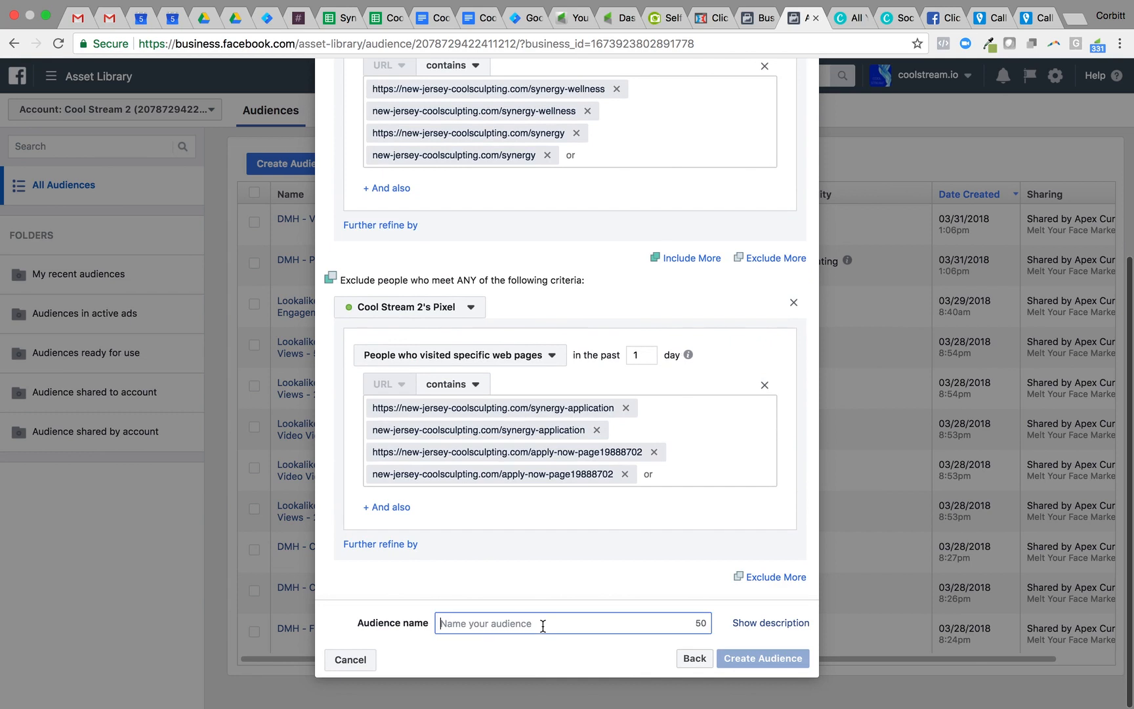
pyautogui.write('Demo -')
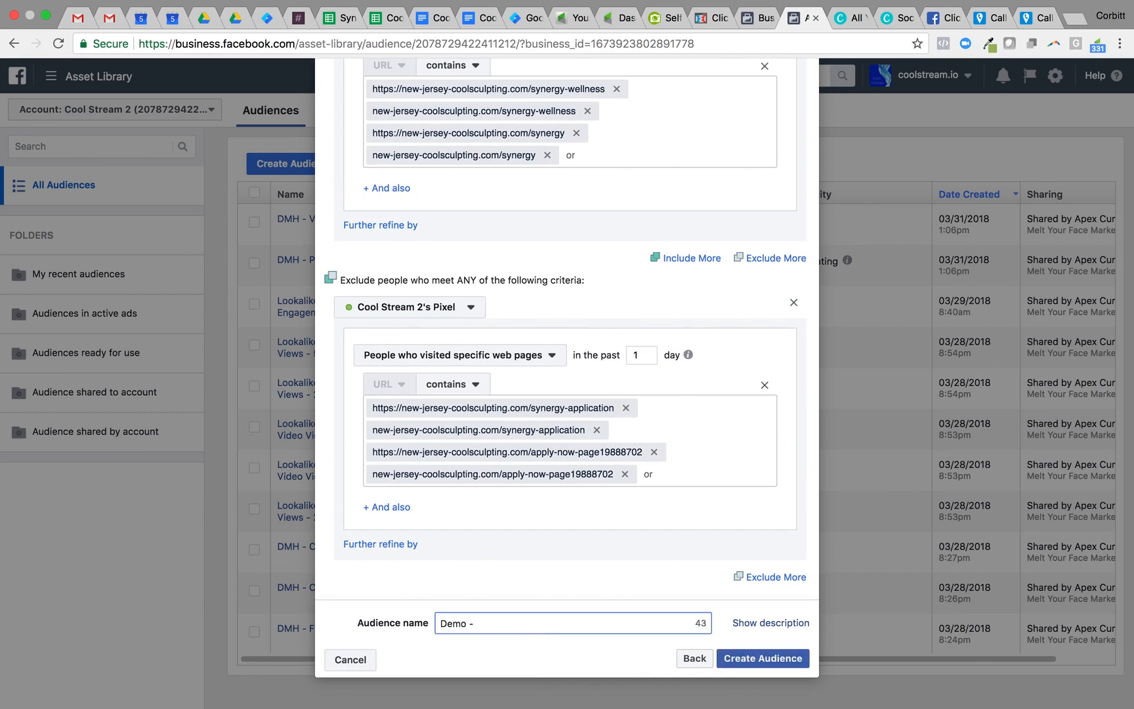
pyautogui.write(' Page 1 Not 2 Audience (Day 1)')
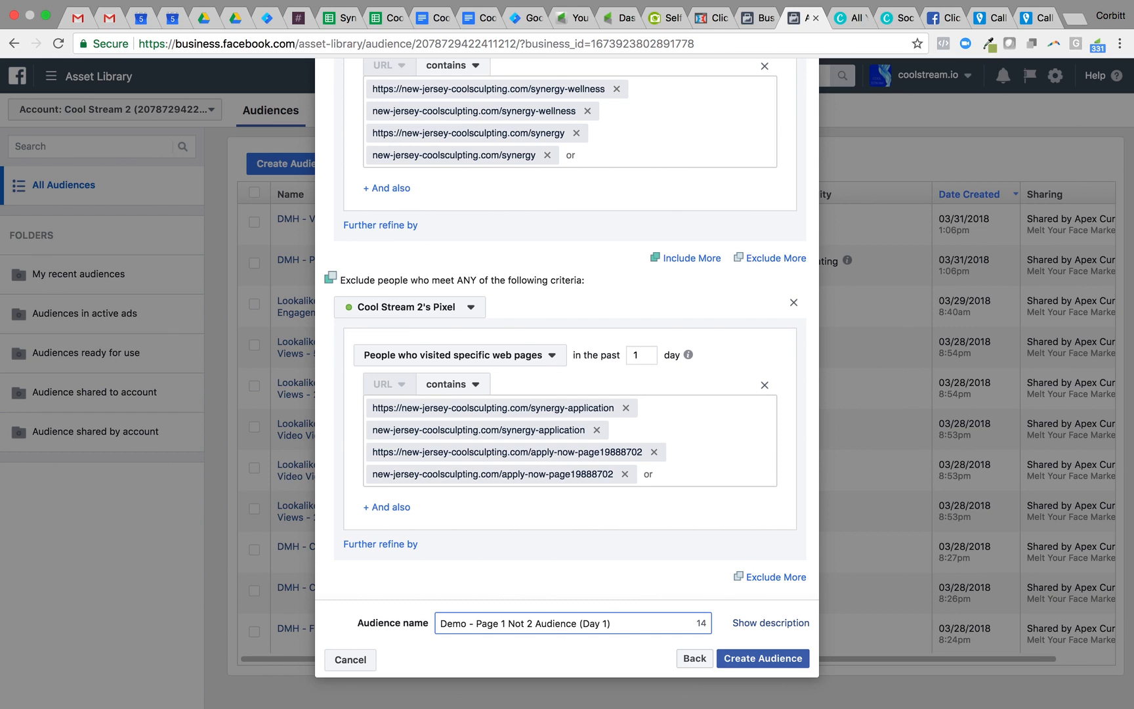
pyautogui.click(754, 658)
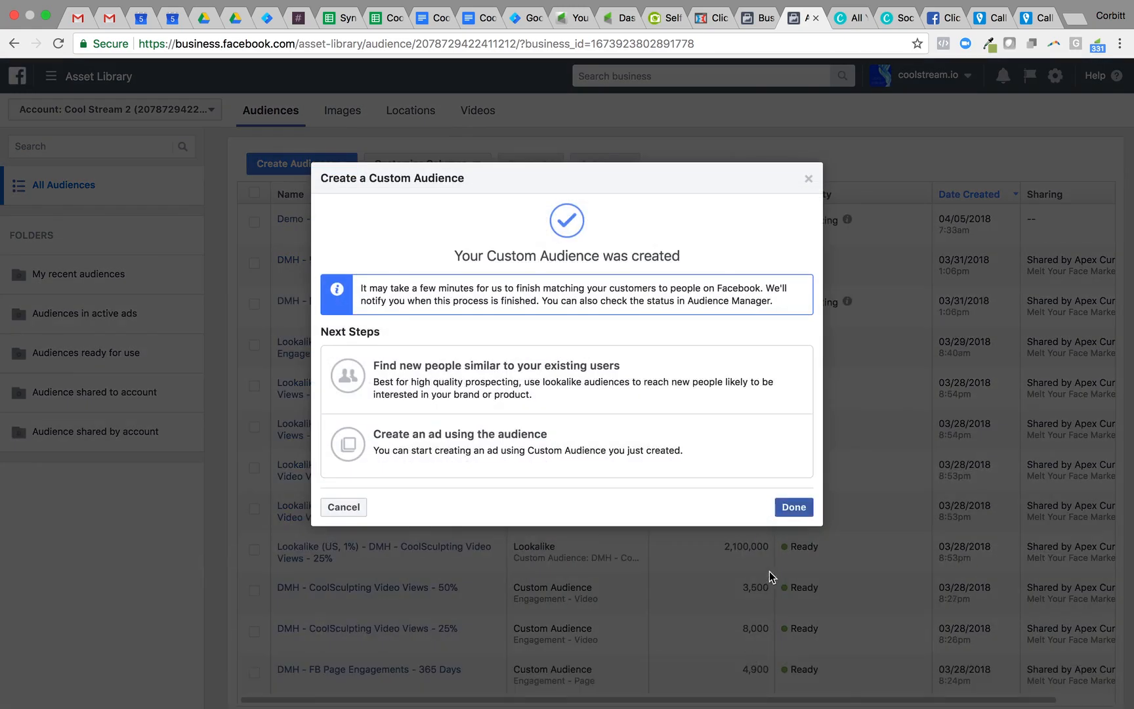
pyautogui.click(794, 508)
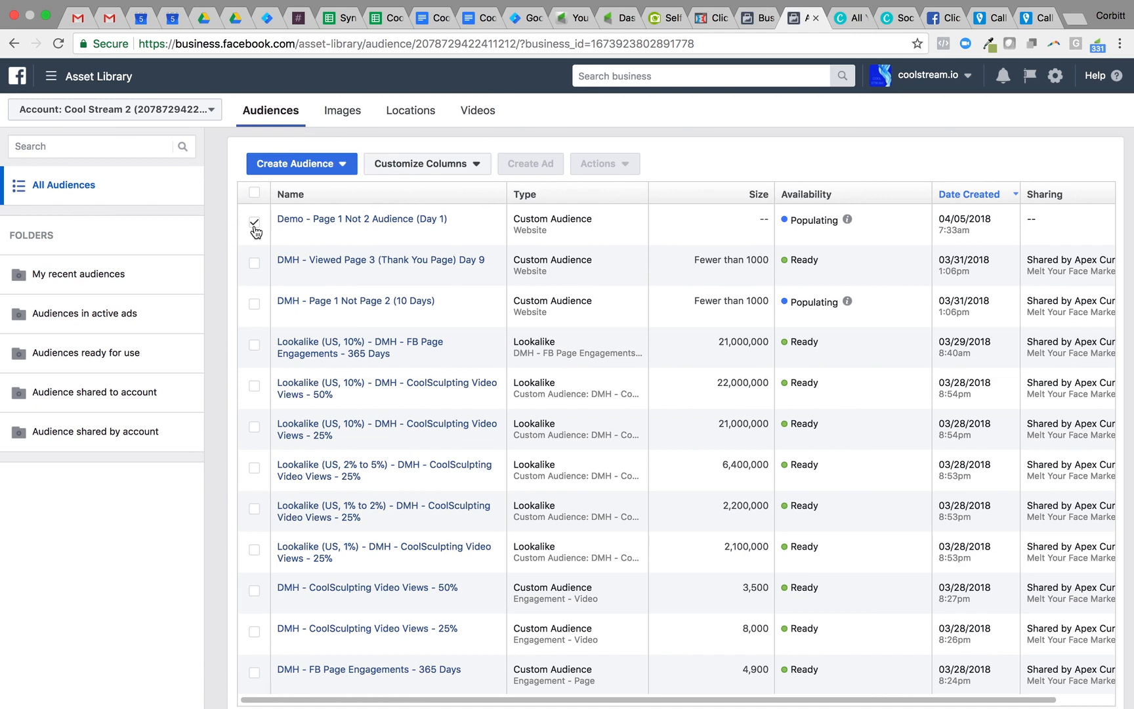
# Open the new Demo audience for editing and set the include and exclude visit windows to 2 days
pyautogui.click(597, 165)
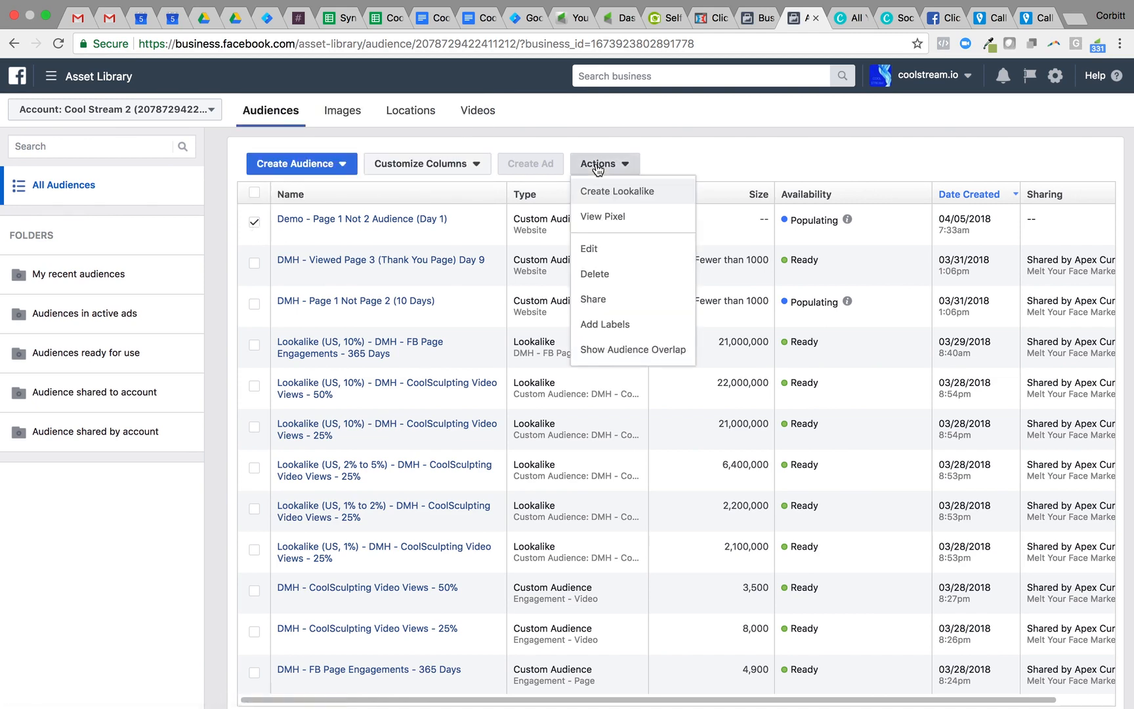
pyautogui.click(598, 247)
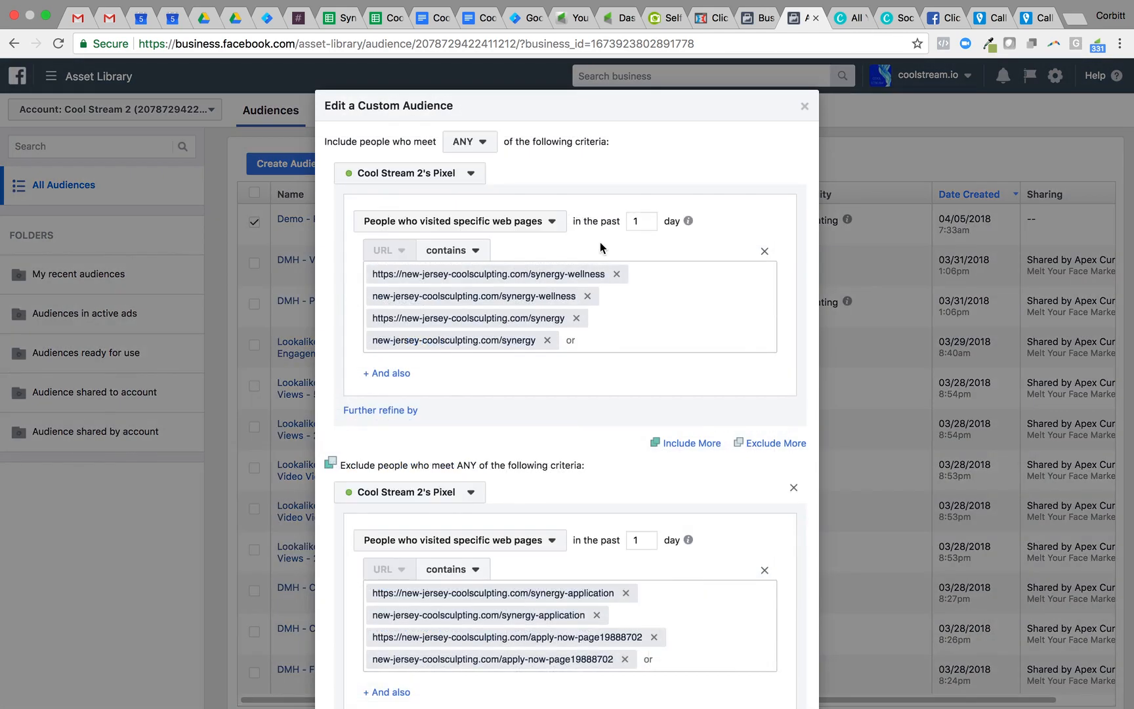
pyautogui.doubleClick(638, 221)
pyautogui.write('2')
pyautogui.doubleClick(647, 539)
pyautogui.write('2')
pyautogui.scroll(-3, 722, 544)
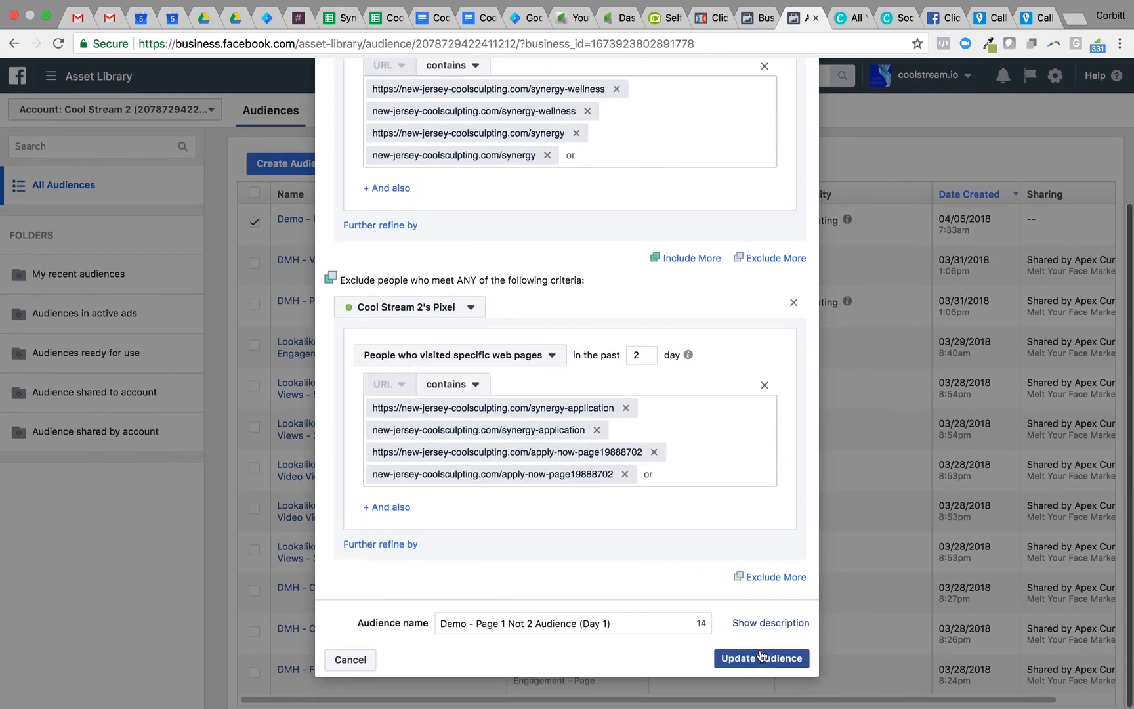
pyautogui.moveTo(686, 352)
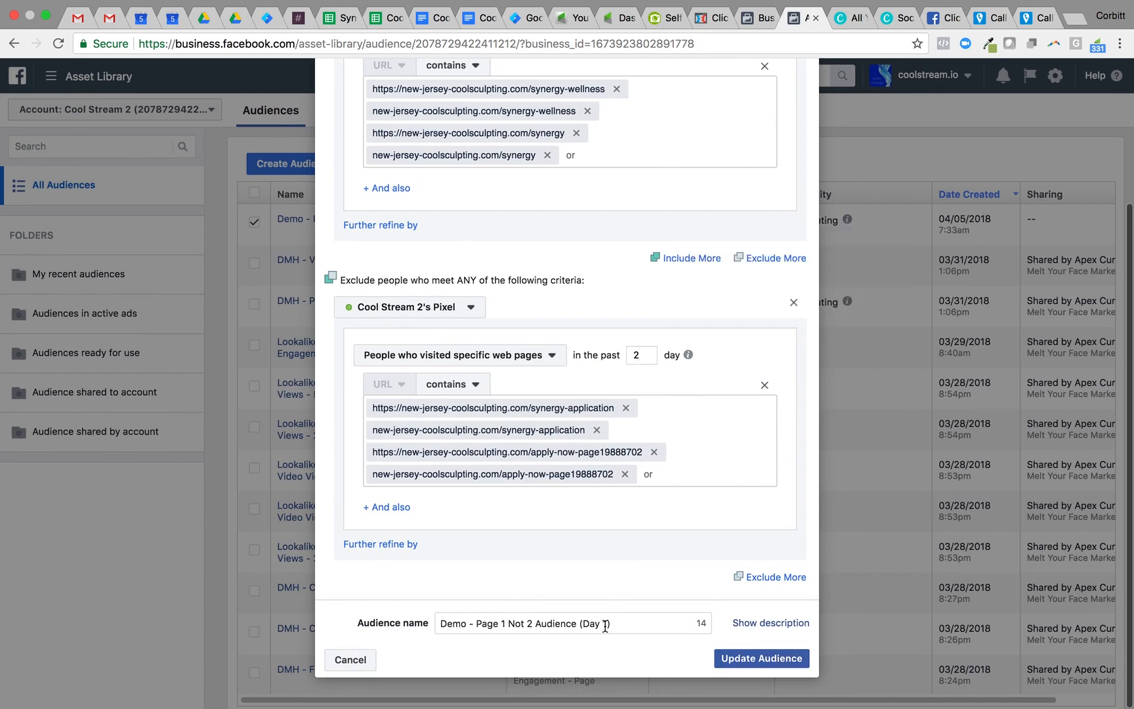
pyautogui.scroll(3, 623, 420)
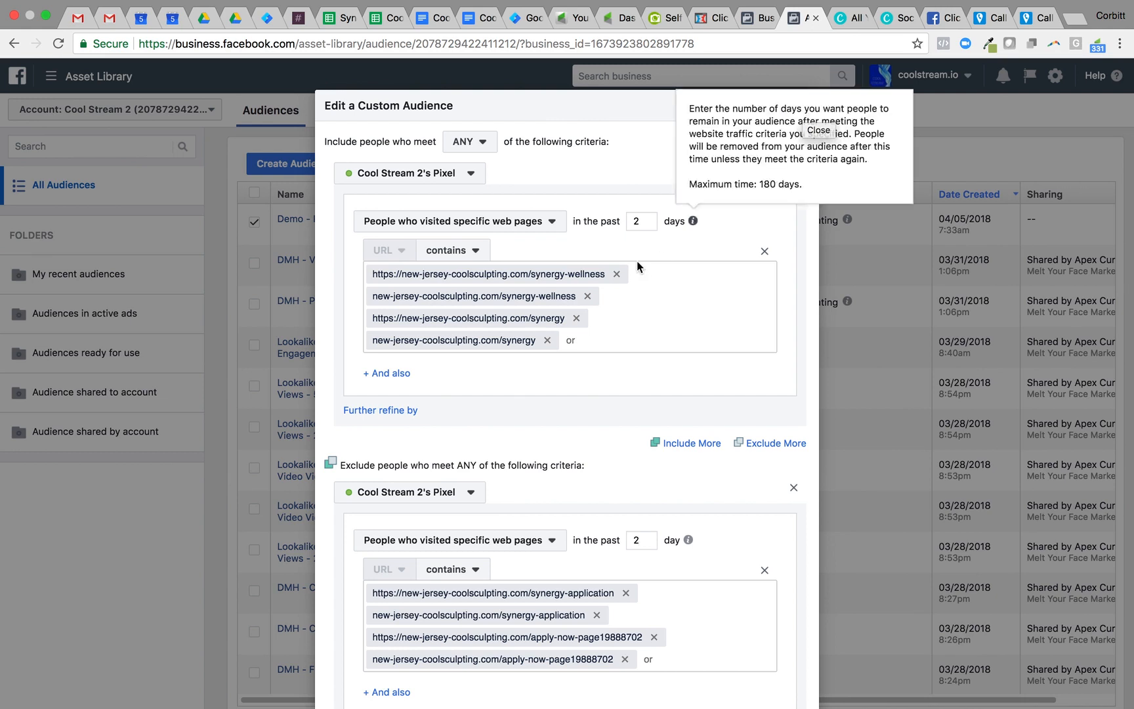
# Set both visit windows back to 1 day, close the audience editor without updating and deselect the Demo audience
pyautogui.doubleClick(637, 221)
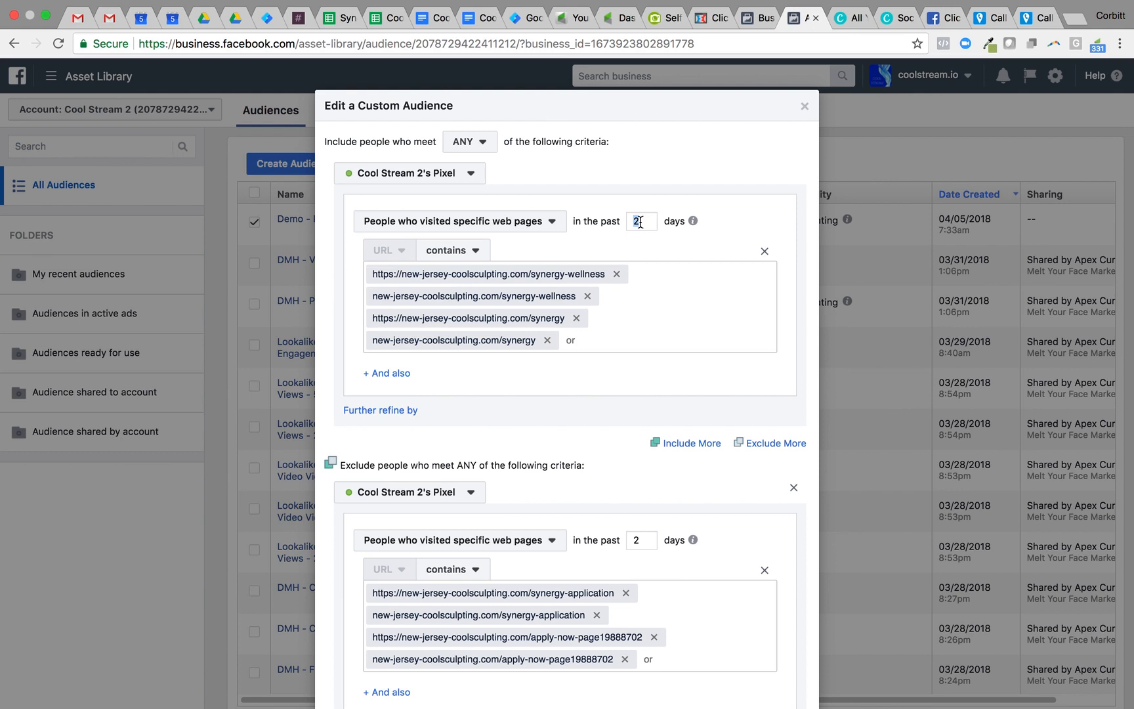
pyautogui.write('30')
pyautogui.press('BackSpace')
pyautogui.press('BackSpace')
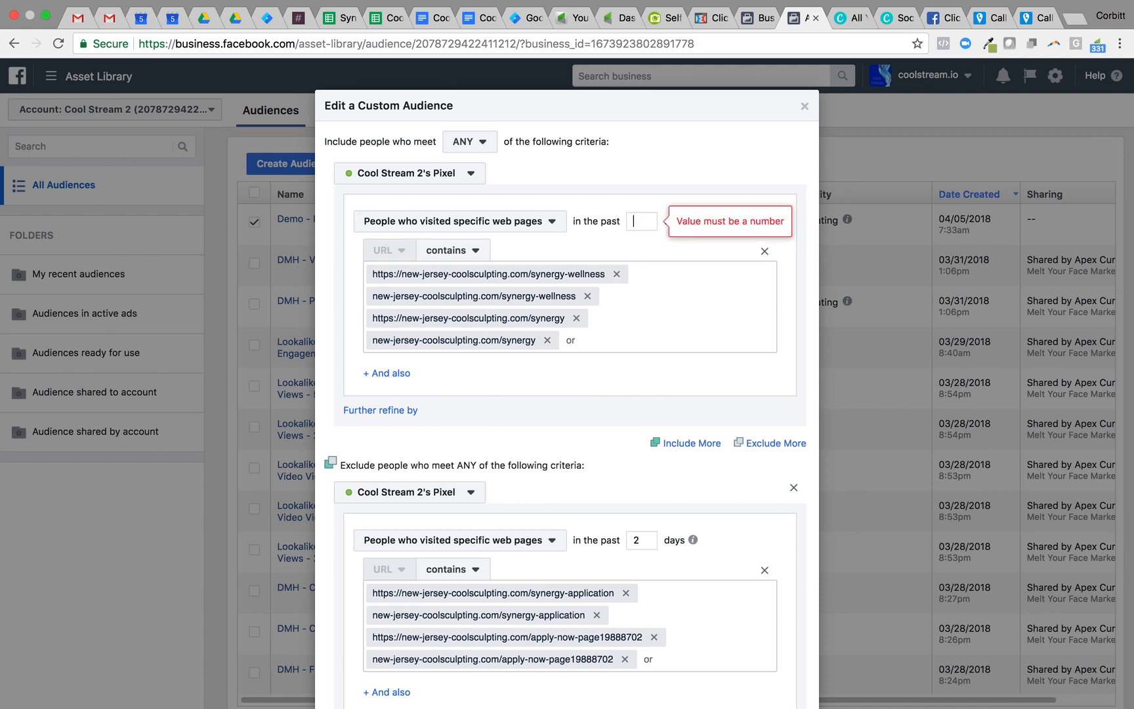
pyautogui.write('1')
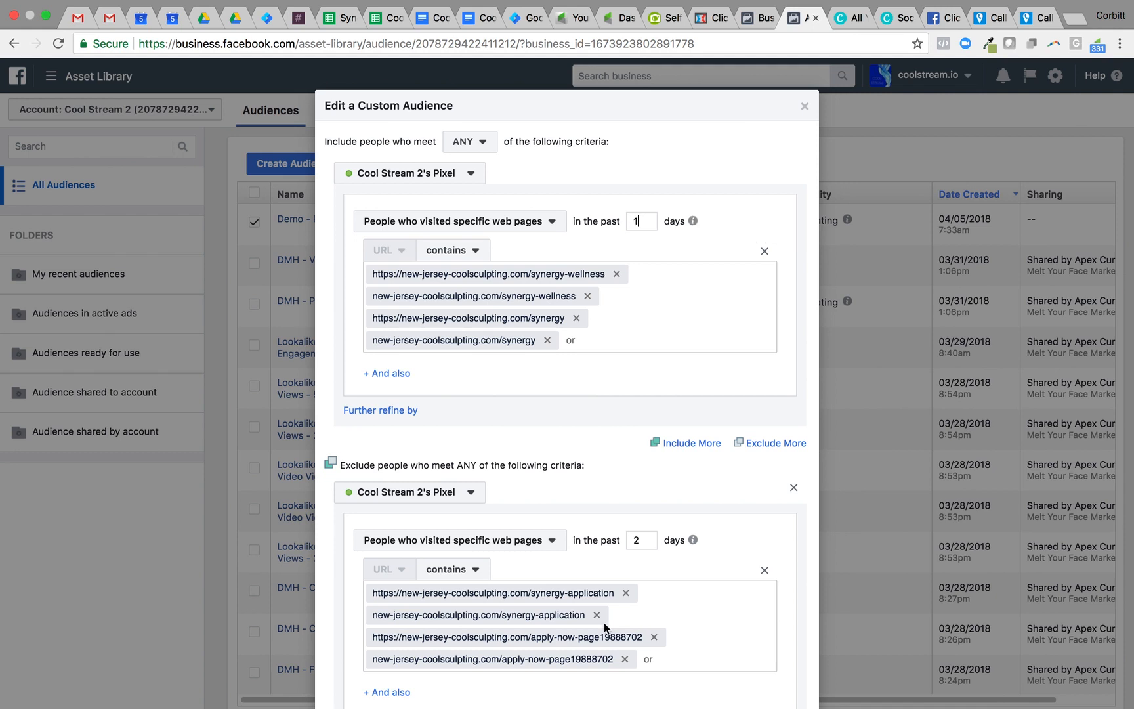
pyautogui.click(636, 539)
pyautogui.scroll(-5, 696, 603)
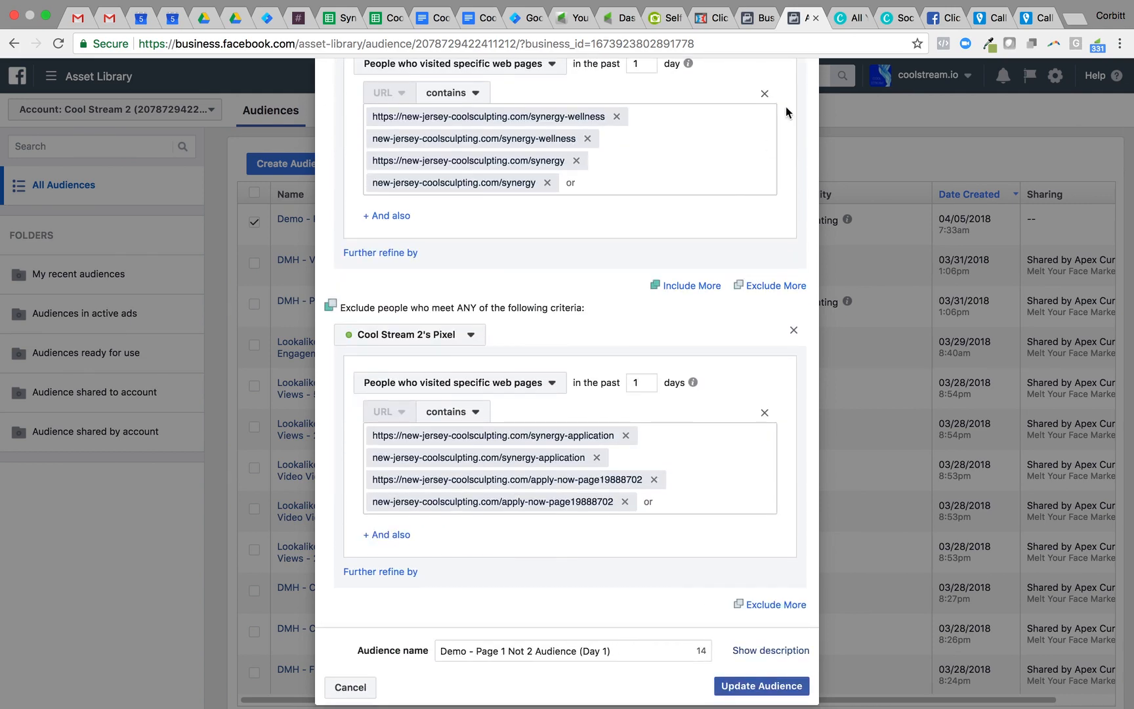
pyautogui.scroll(5, 786, 107)
pyautogui.click(805, 106)
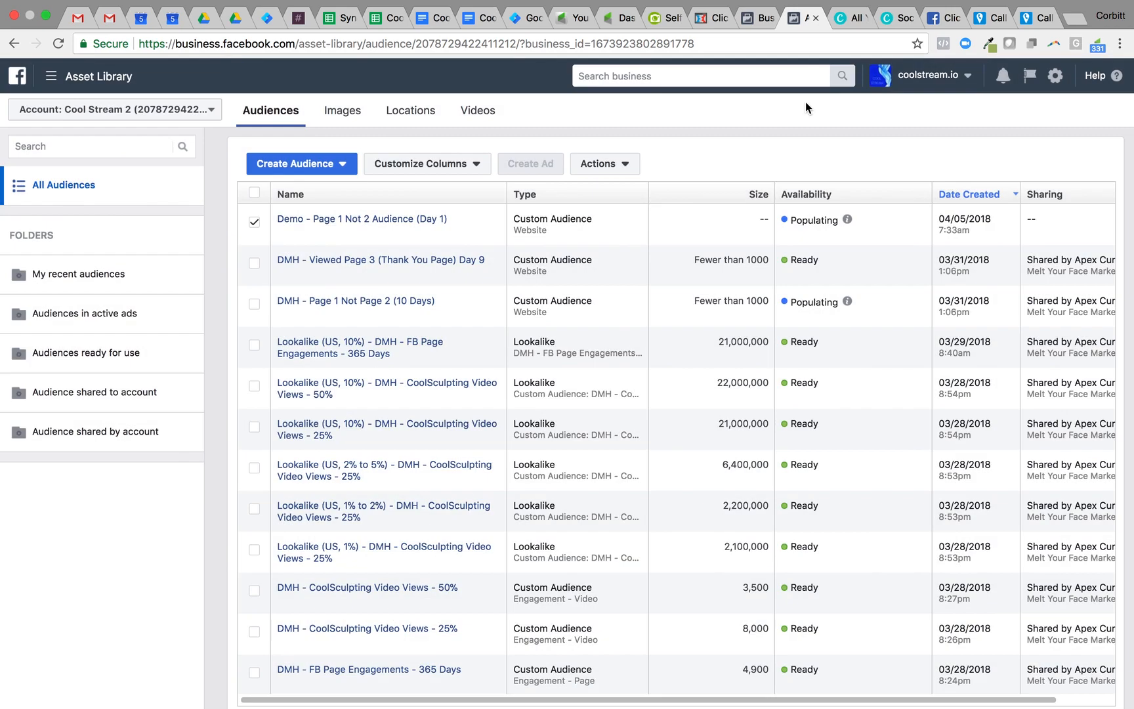
pyautogui.click(254, 223)
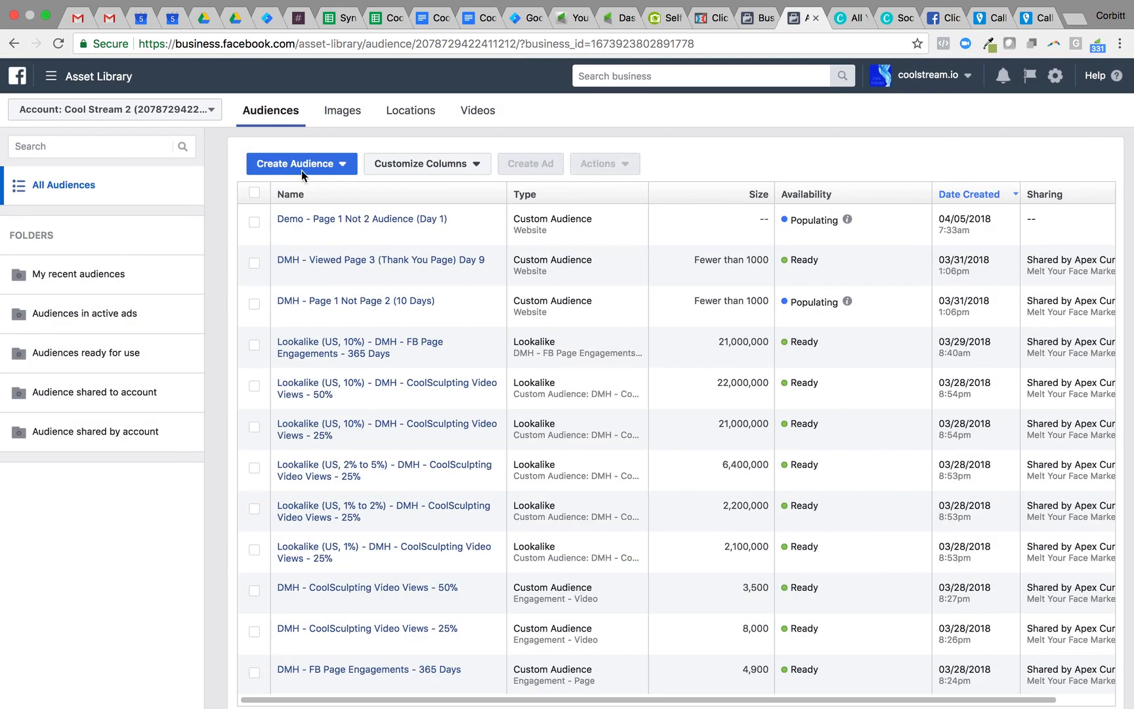
# Start another custom audience from website traffic, including people who visited specific web pages
pyautogui.click(340, 165)
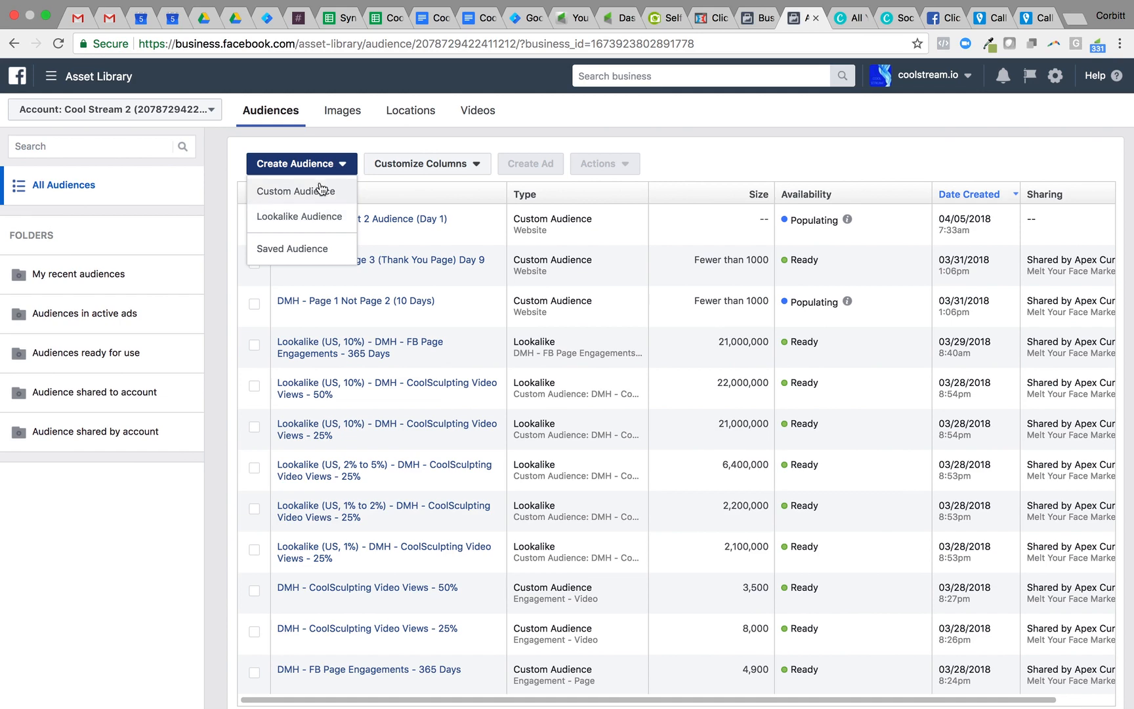
pyautogui.click(319, 189)
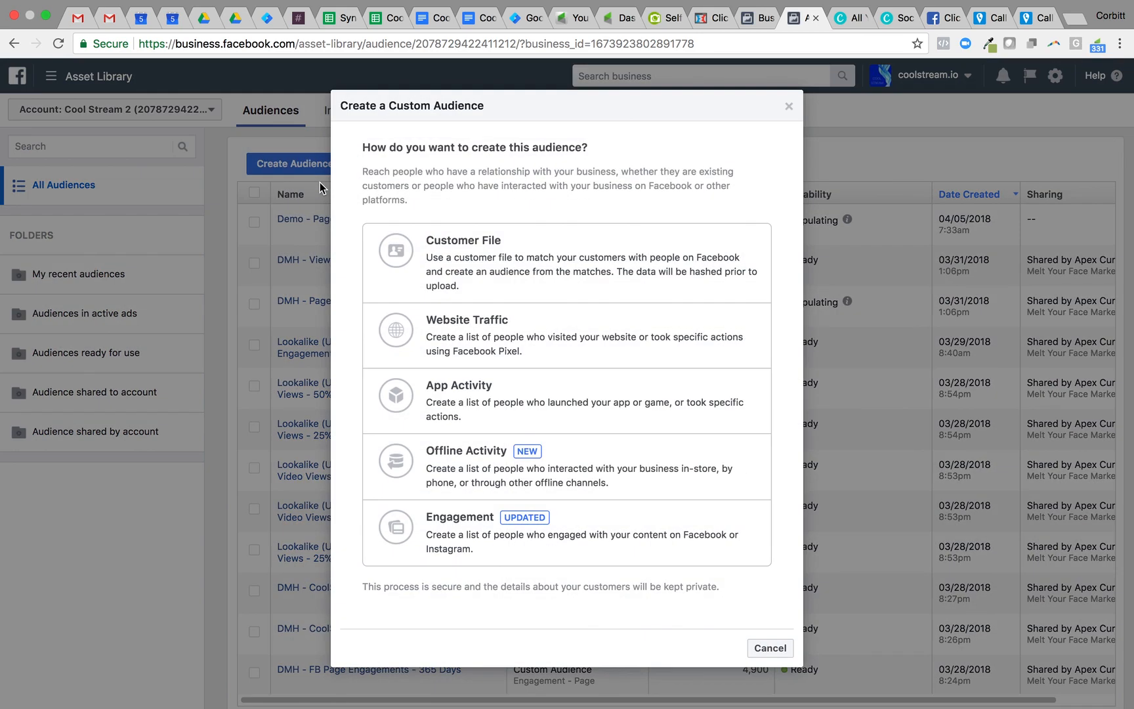
pyautogui.click(477, 320)
pyautogui.click(445, 334)
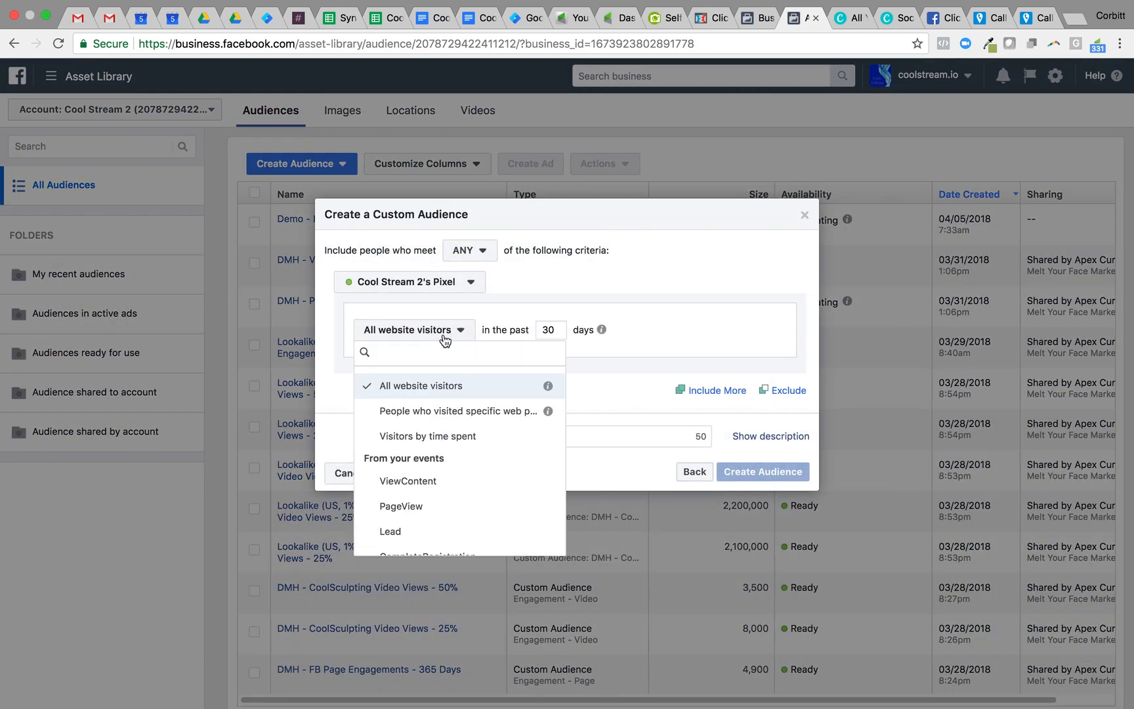
pyautogui.click(443, 410)
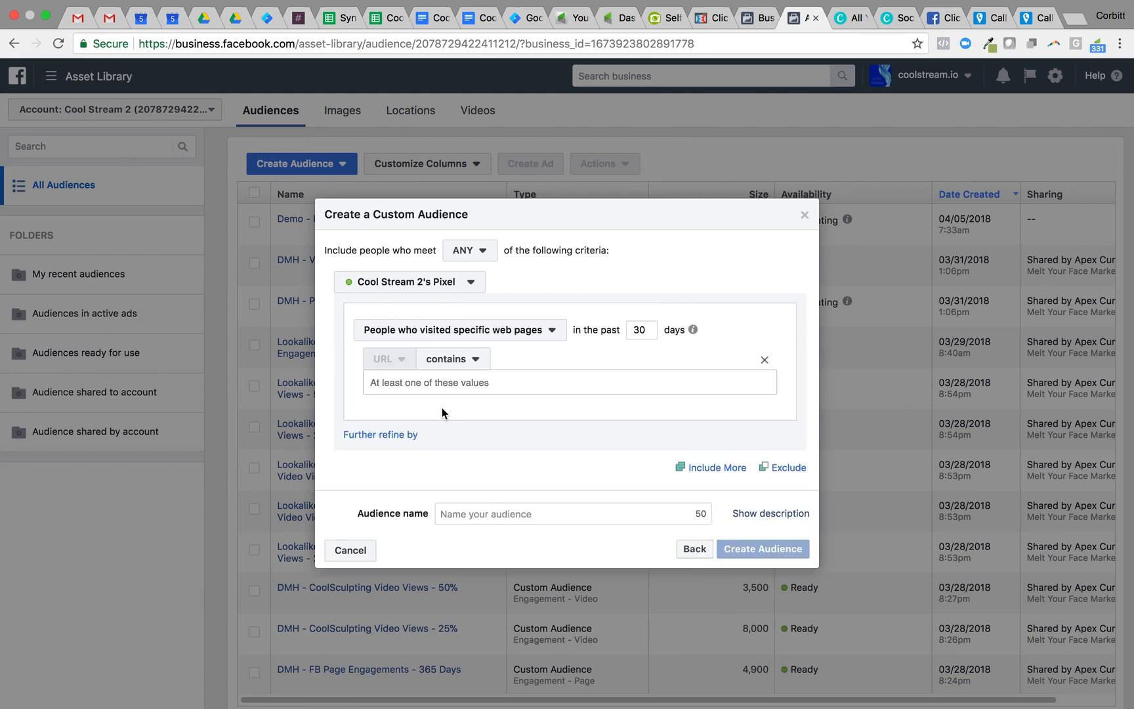
# Copy the Funnel 1001 application page URL from the Synergy Wellness Funnels spreadsheet and return to the custom audience form
pyautogui.click(357, 20)
pyautogui.click(369, 255)
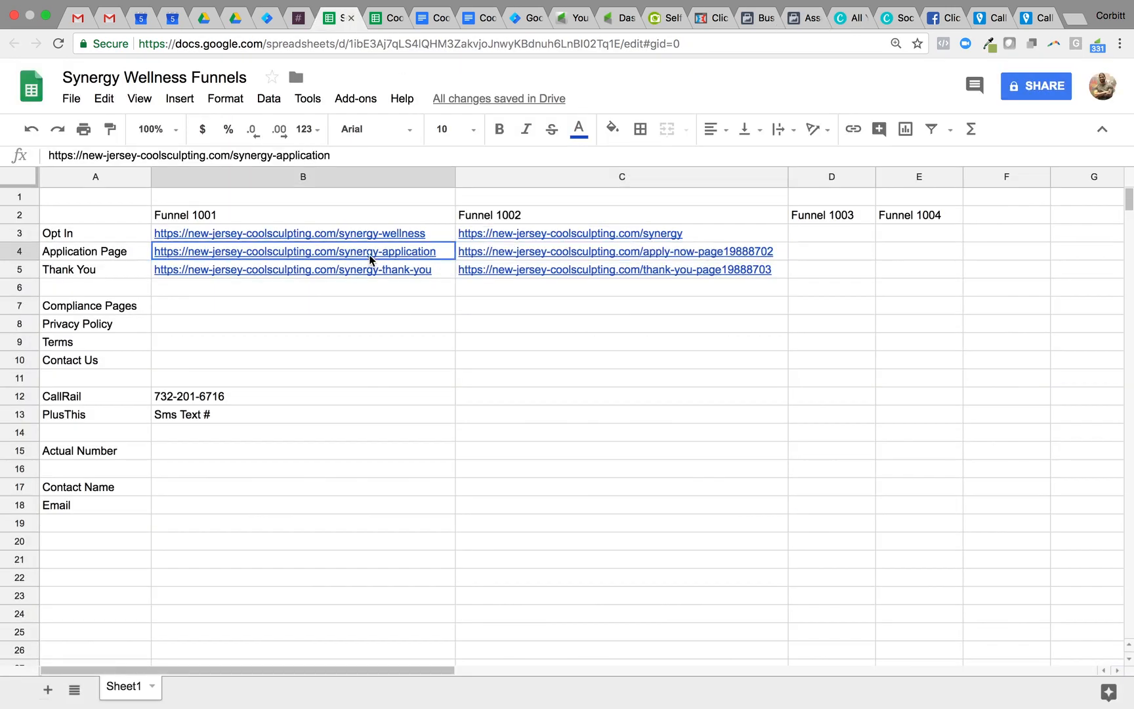
pyautogui.doubleClick(369, 256)
pyautogui.press('super+c')
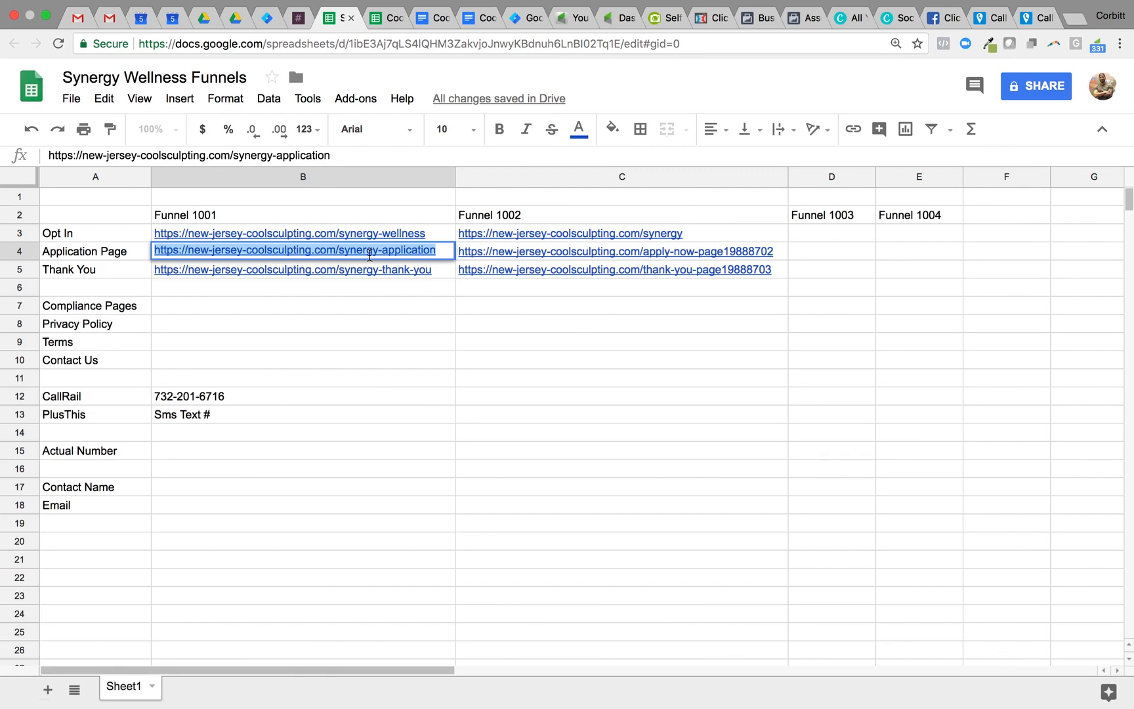
pyautogui.click(506, 345)
pyautogui.click(797, 20)
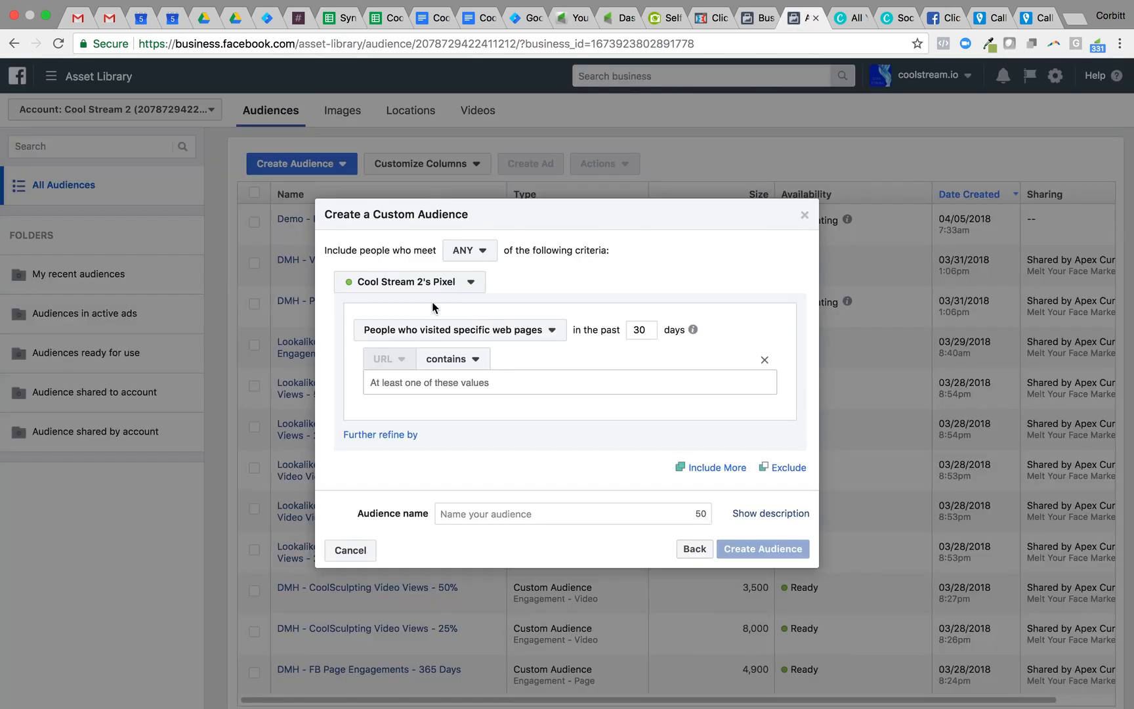
pyautogui.click(412, 382)
pyautogui.press('super+v')
pyautogui.press('Return')
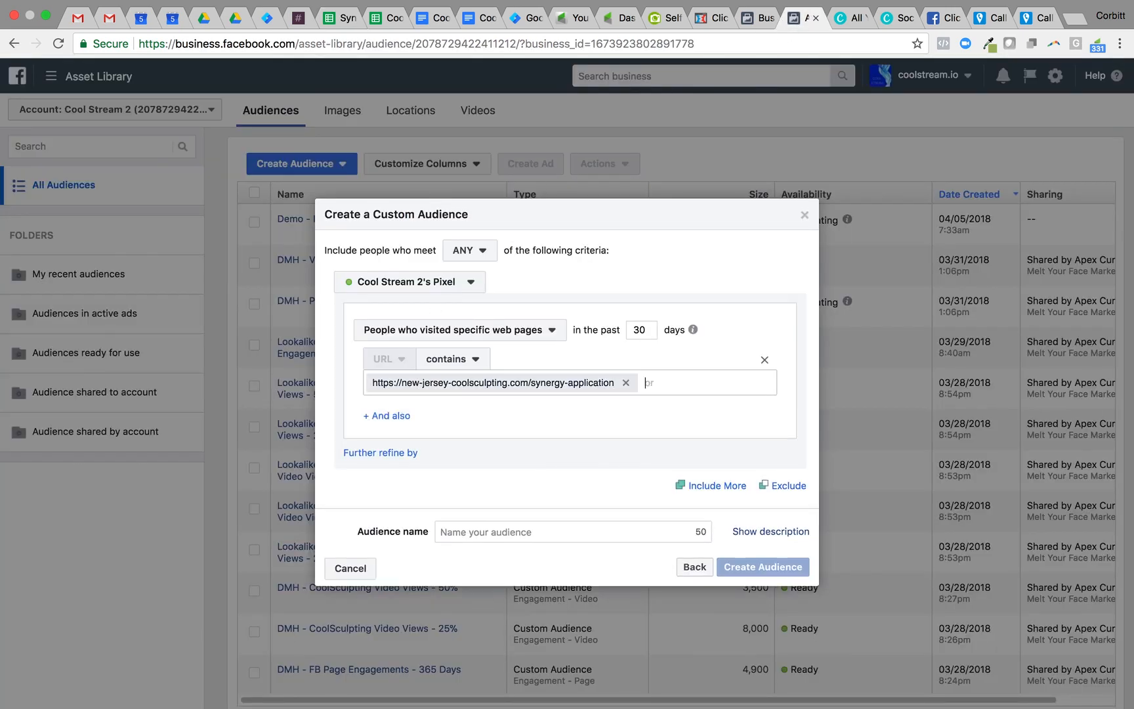
pyautogui.press('super+v')
pyautogui.moveTo(404, 403); pyautogui.dragTo(353, 403)
pyautogui.press('BackSpace')
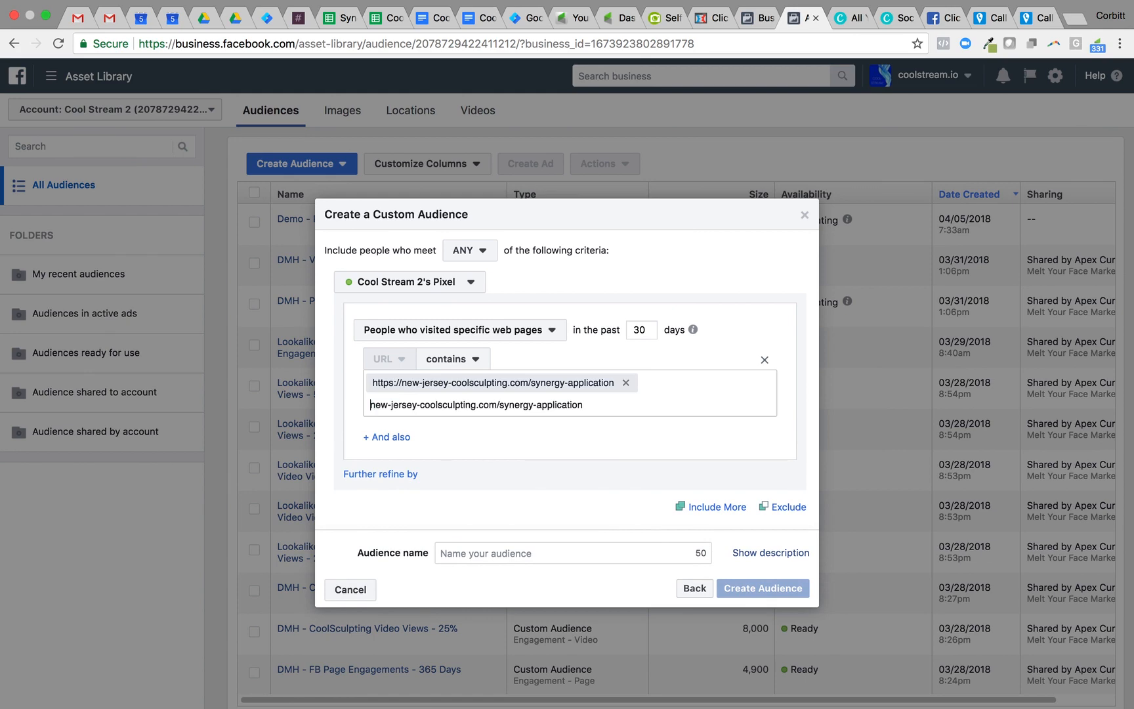
pyautogui.press('Return')
pyautogui.click(330, 39)
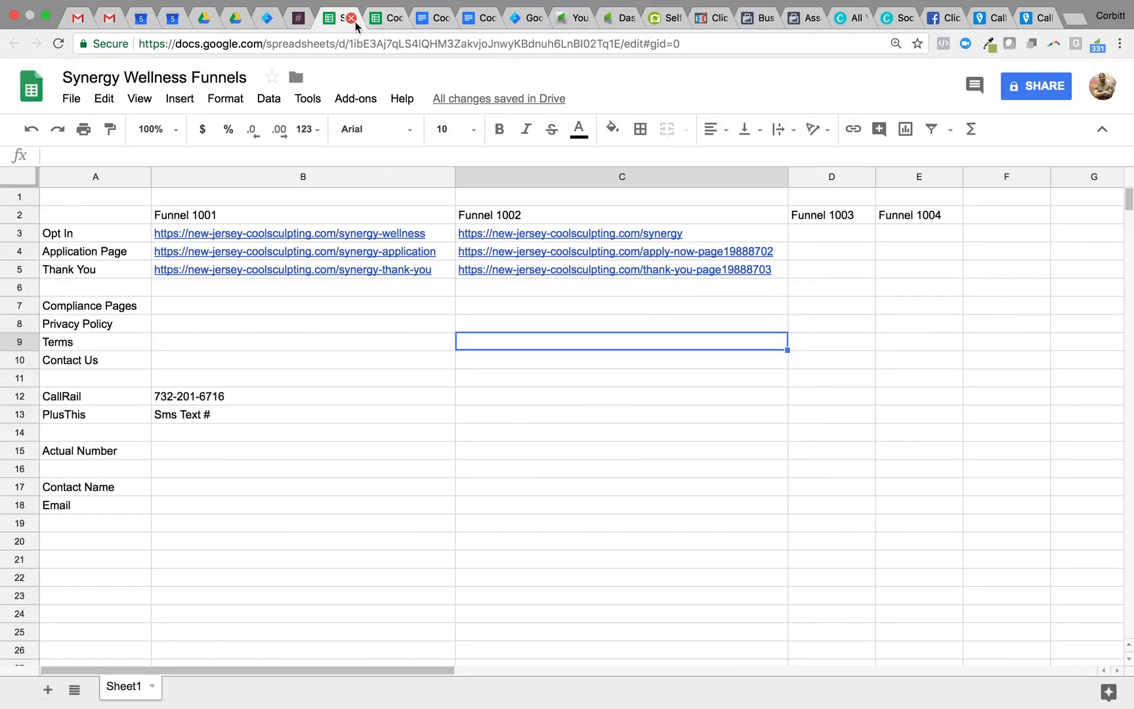
pyautogui.doubleClick(521, 256)
pyautogui.hotkey('ctrl', 'c')
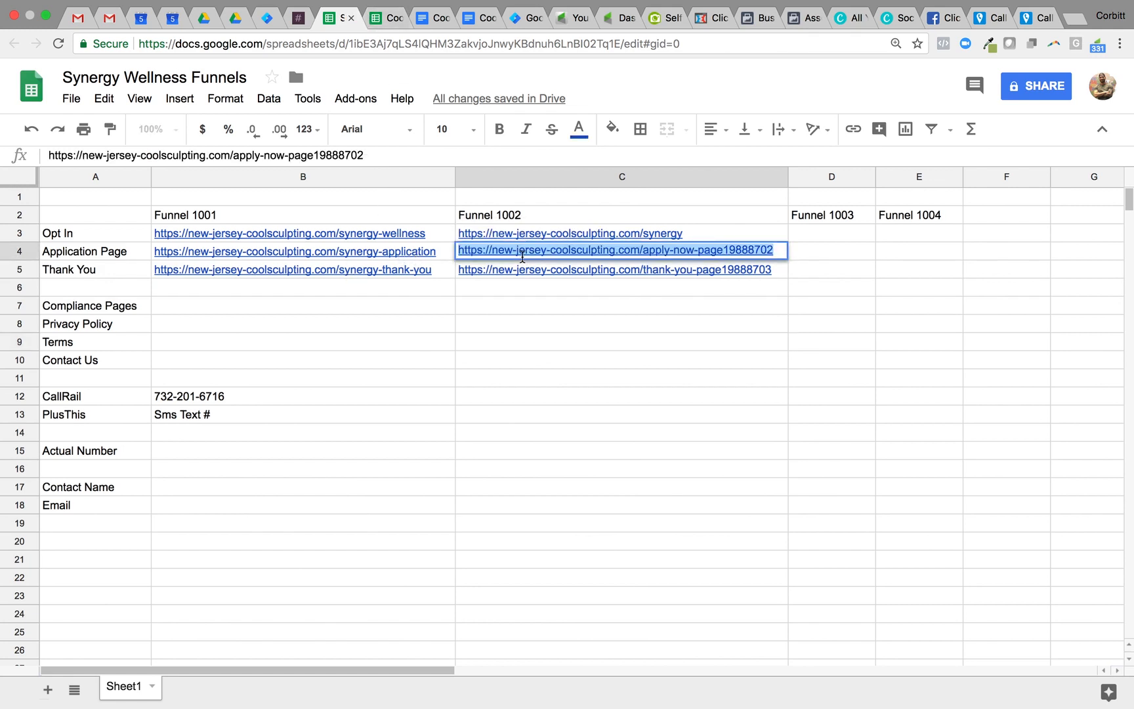
pyautogui.click(791, 19)
pyautogui.click(642, 411)
pyautogui.hotkey('ctrl', 'v')
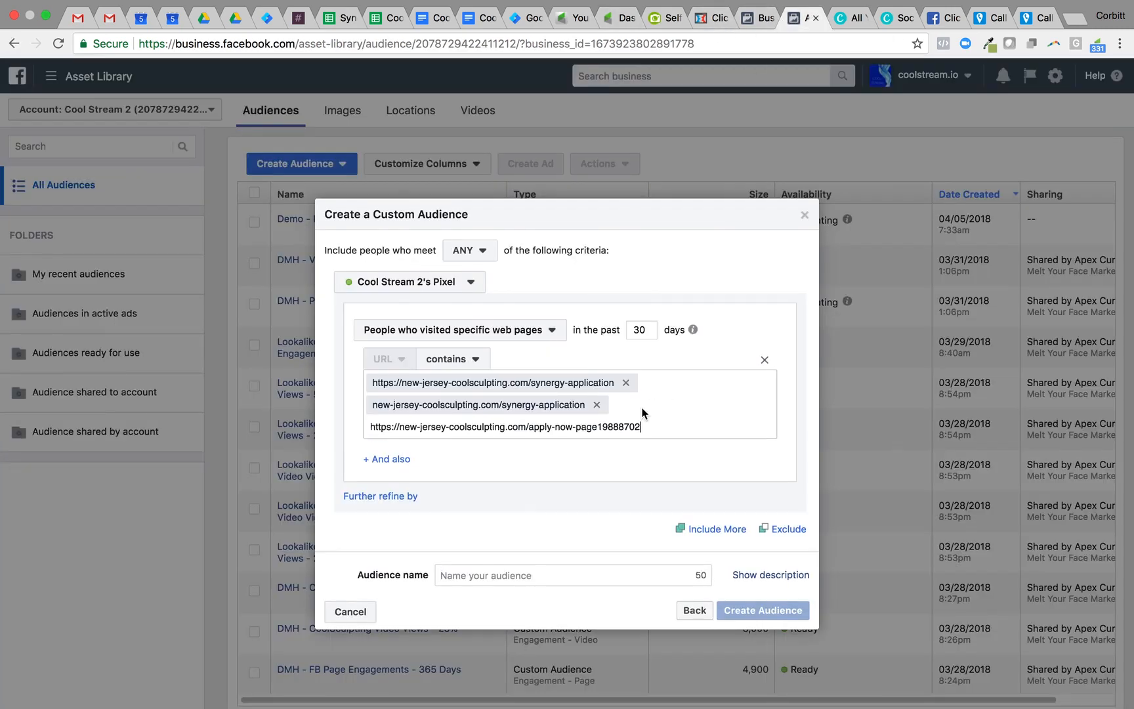
pyautogui.press('Return')
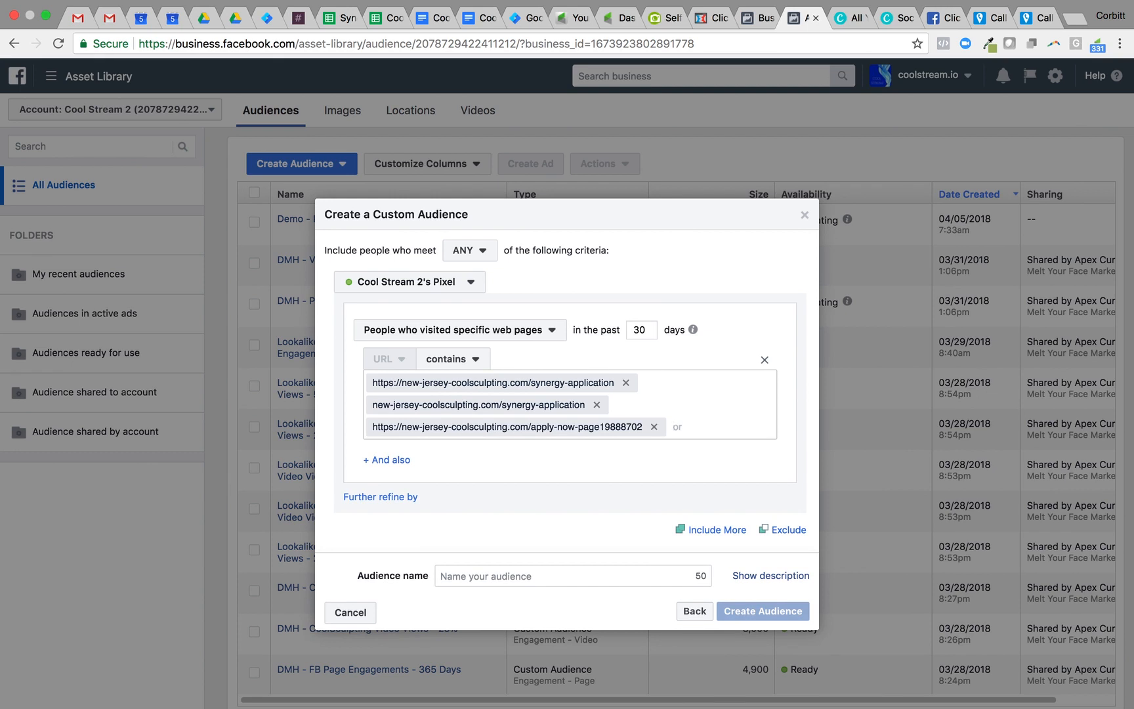
pyautogui.hotkey('ctrl', 'v')
pyautogui.moveTo(399, 449); pyautogui.dragTo(308, 453)
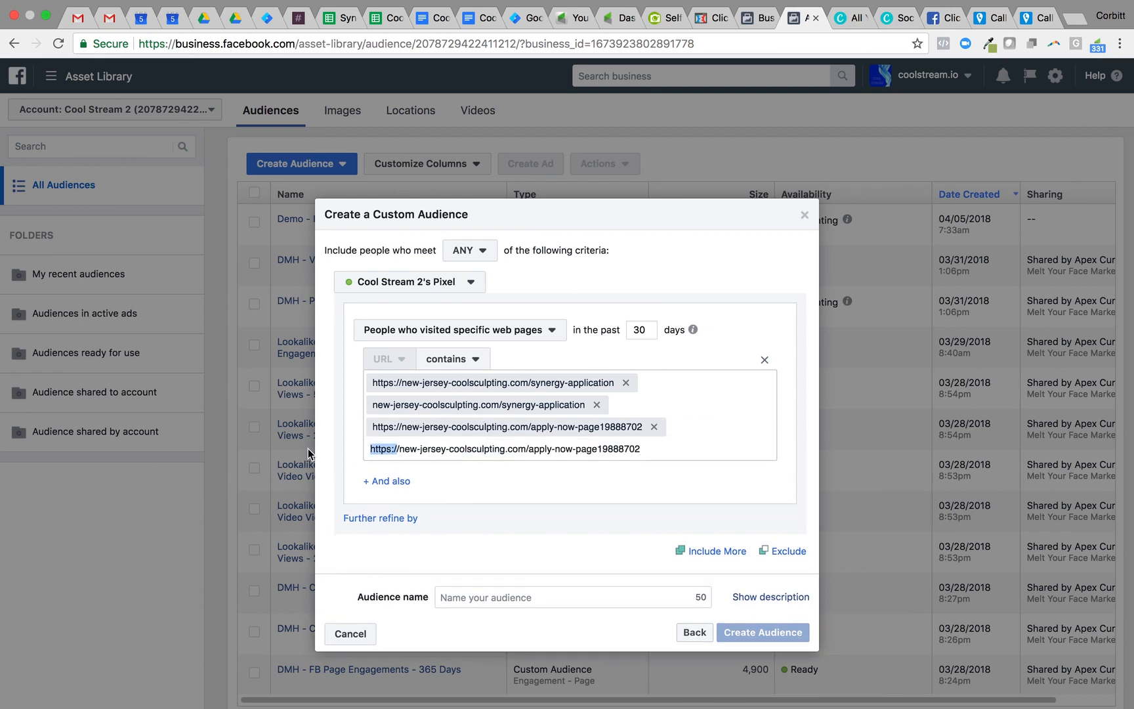
pyautogui.tripleClick(398, 451)
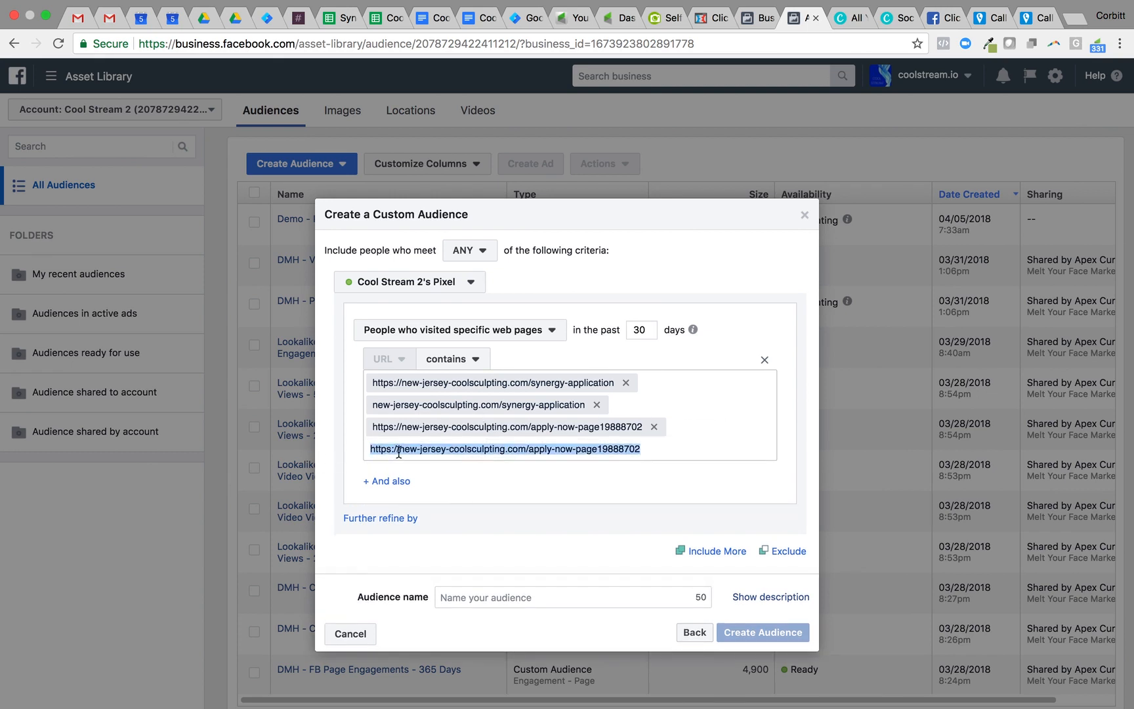
pyautogui.click(398, 451)
pyautogui.moveTo(399, 451); pyautogui.dragTo(351, 450)
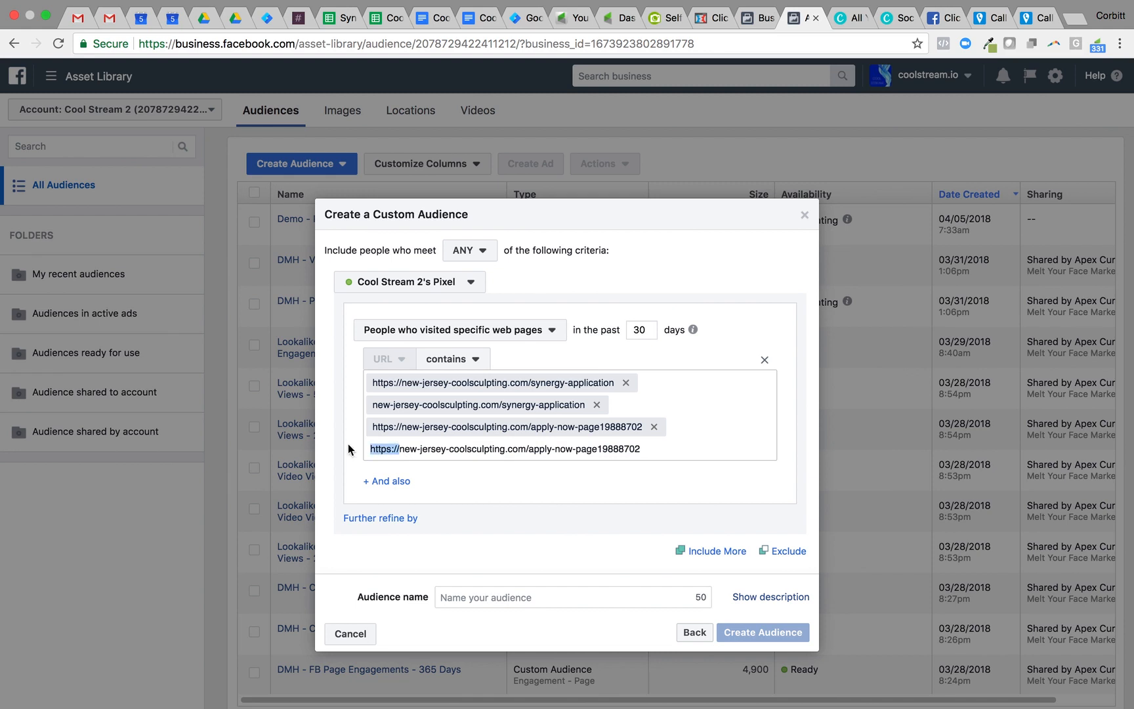
pyautogui.press('BackSpace')
pyautogui.click(514, 490)
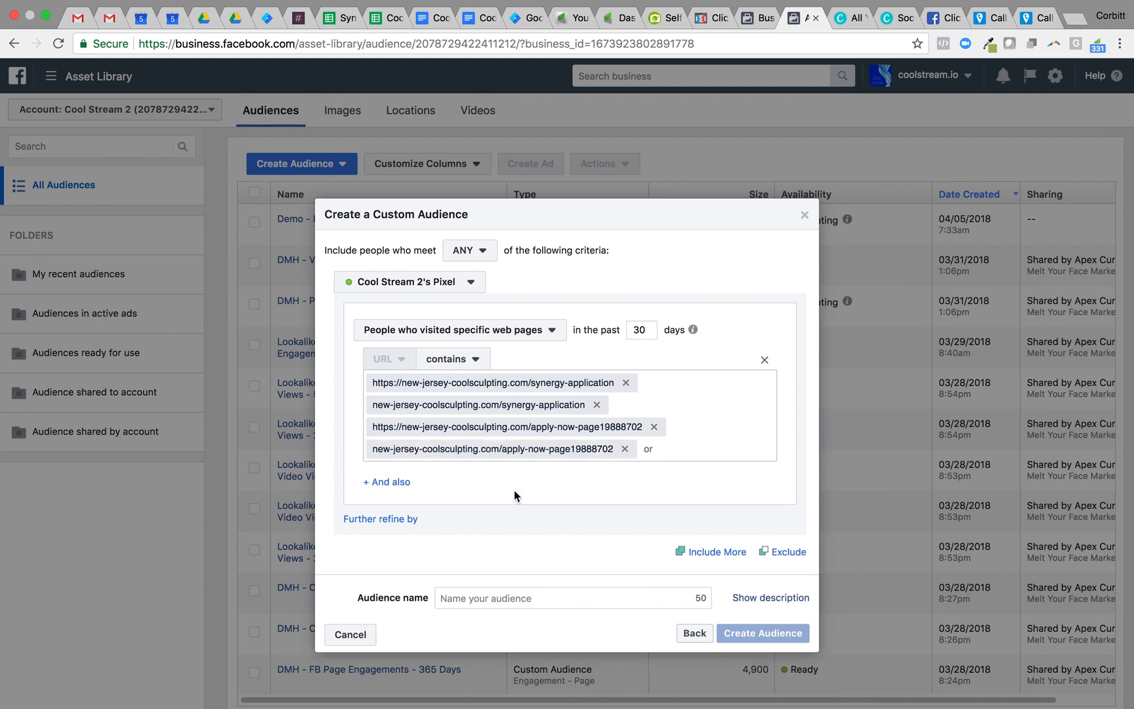
# Add an exclusion rule to the audience for people who visited specific web pages
pyautogui.click(790, 553)
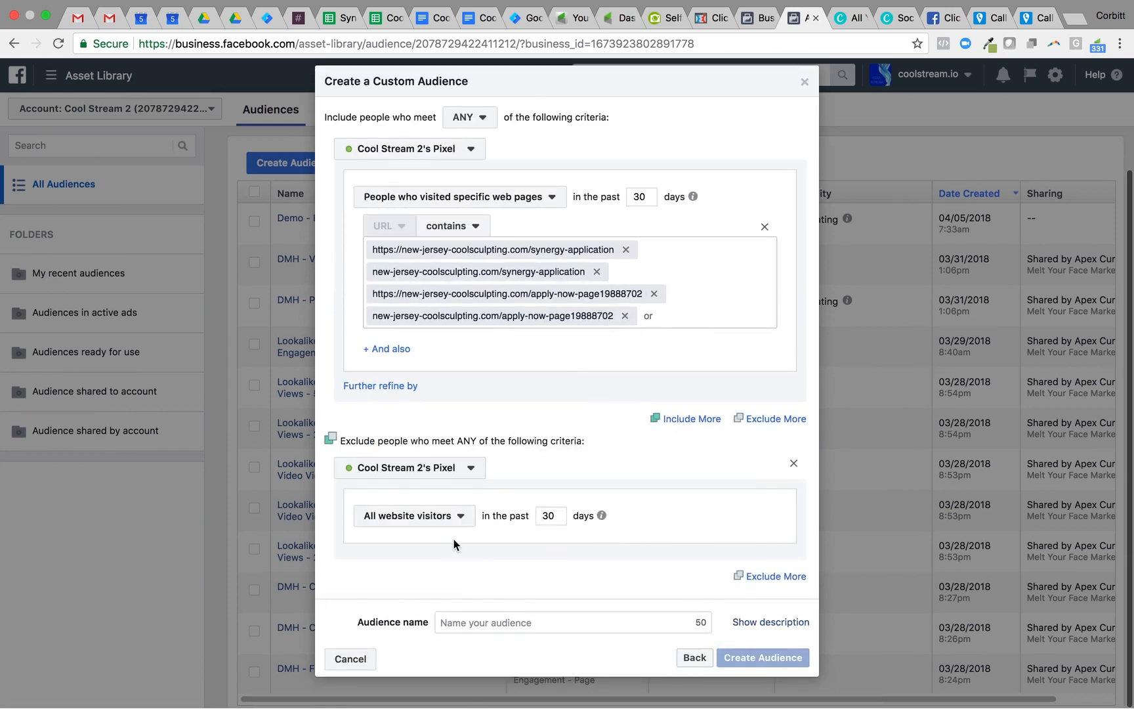
pyautogui.click(459, 516)
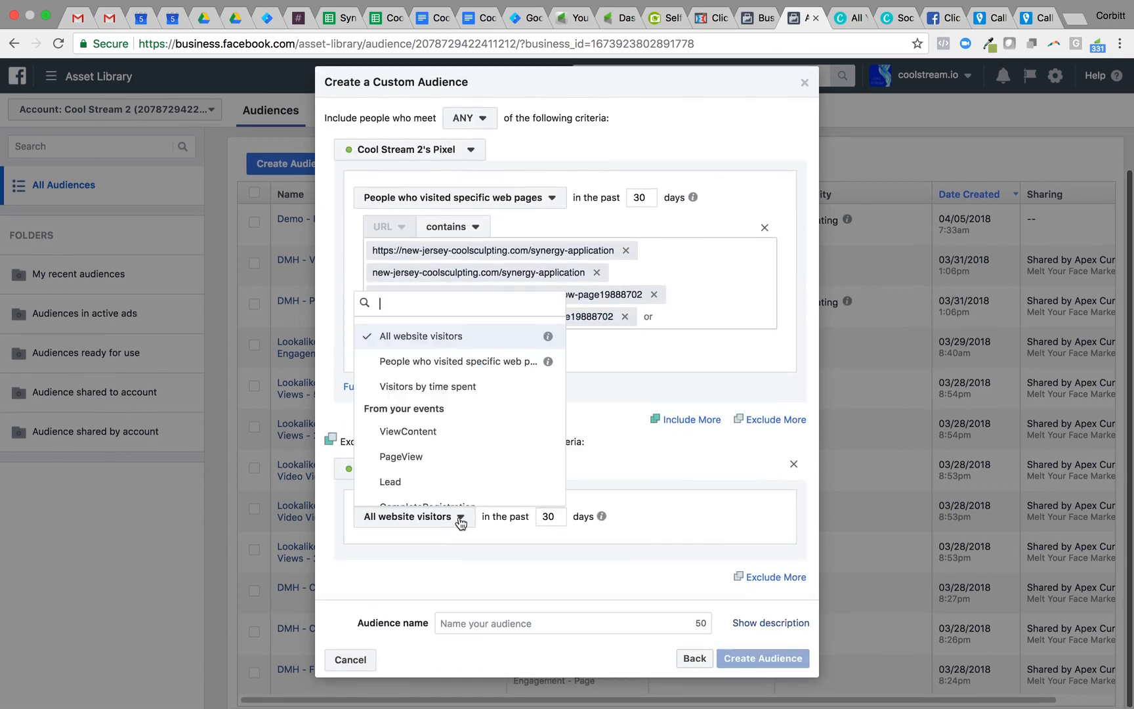
pyautogui.click(459, 361)
pyautogui.click(340, 18)
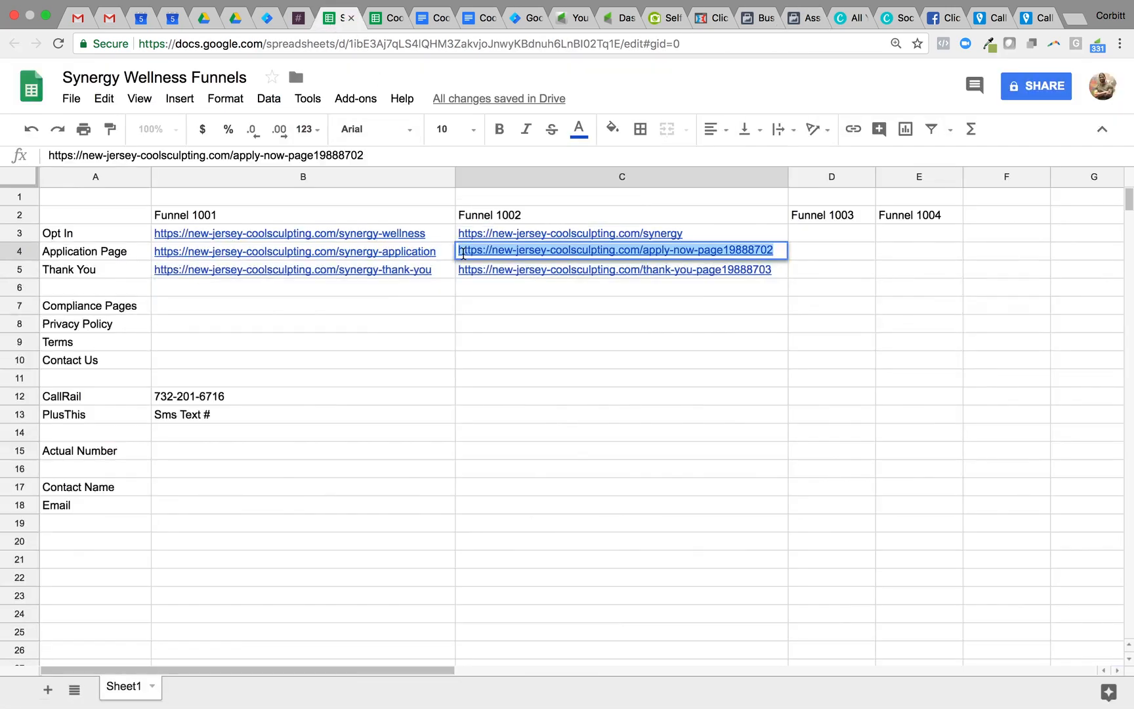
pyautogui.click(301, 268)
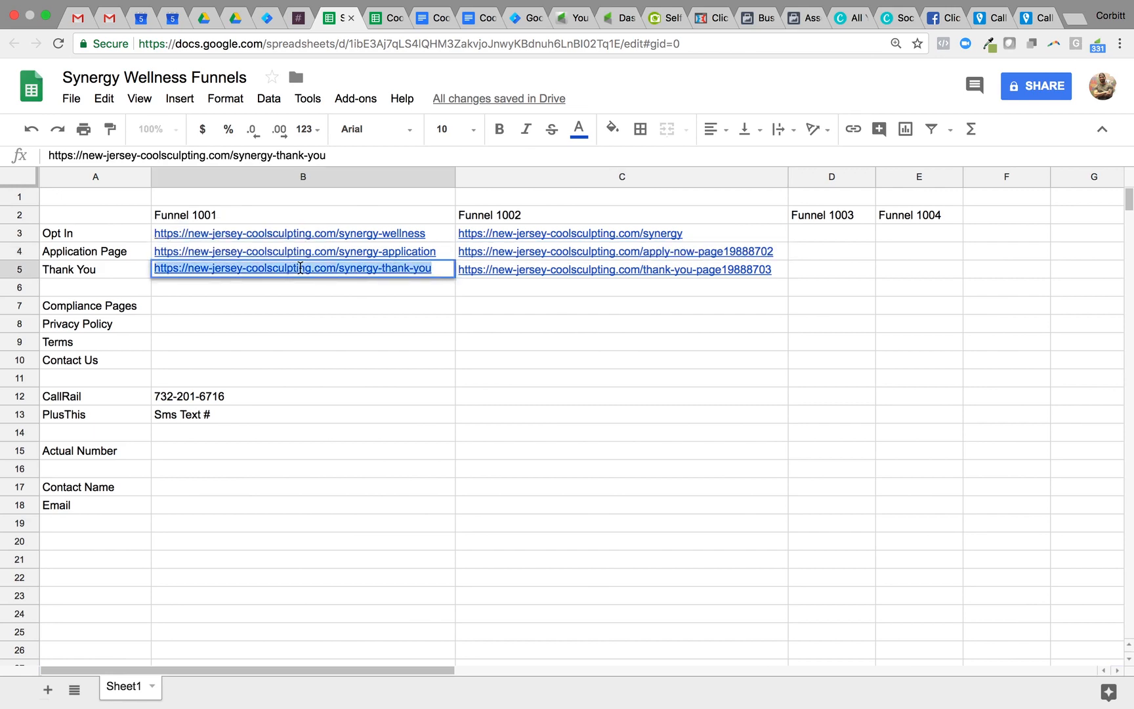
pyautogui.click(805, 20)
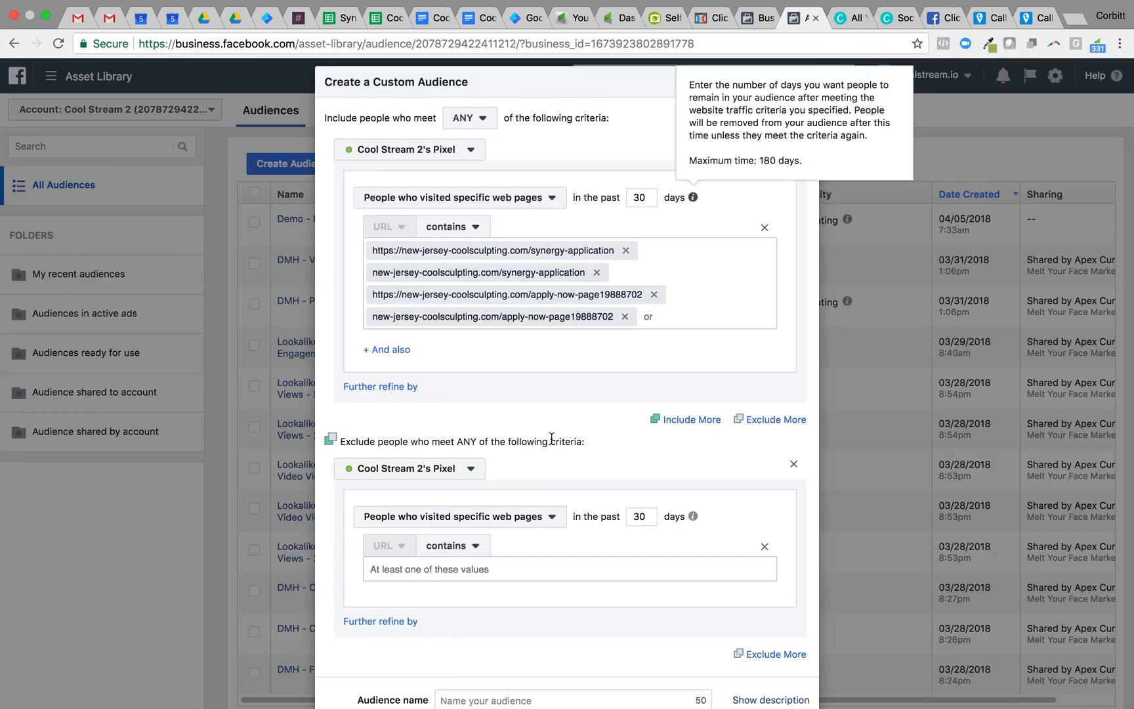
pyautogui.click(496, 570)
pyautogui.write('https://new-jersey-coolsculpting.com/synergy-thank-you')
pyautogui.press('Return')
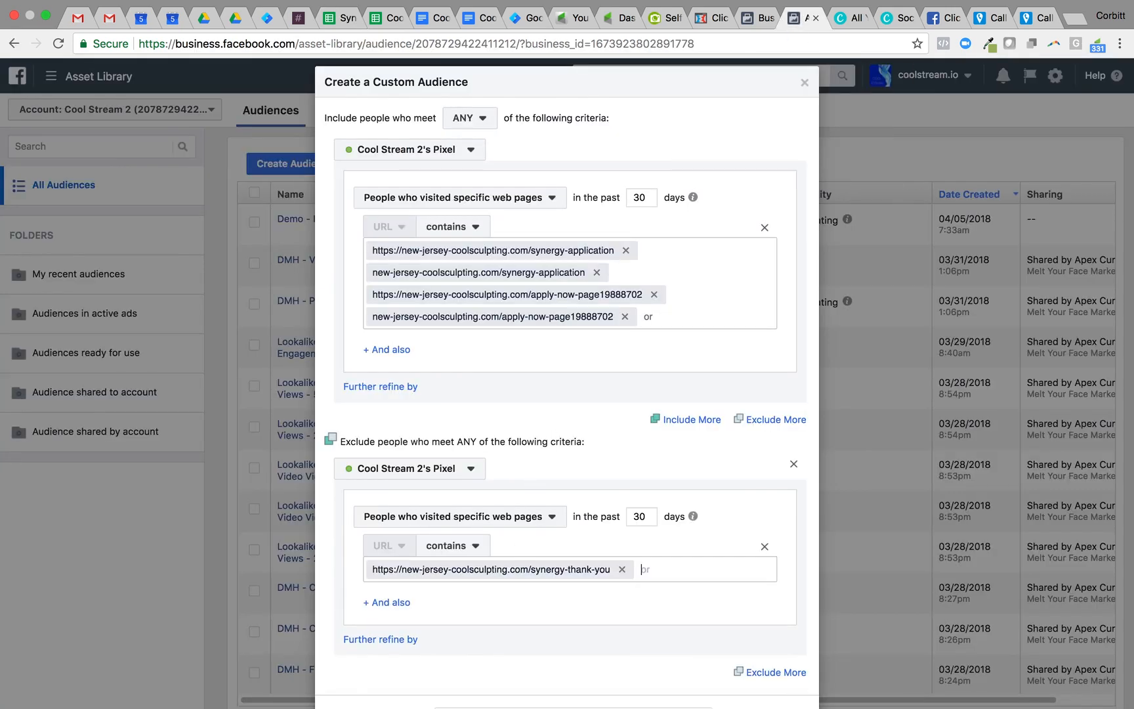
pyautogui.write('https://new-jersey-coolsculpting.com/synergy-thank-you')
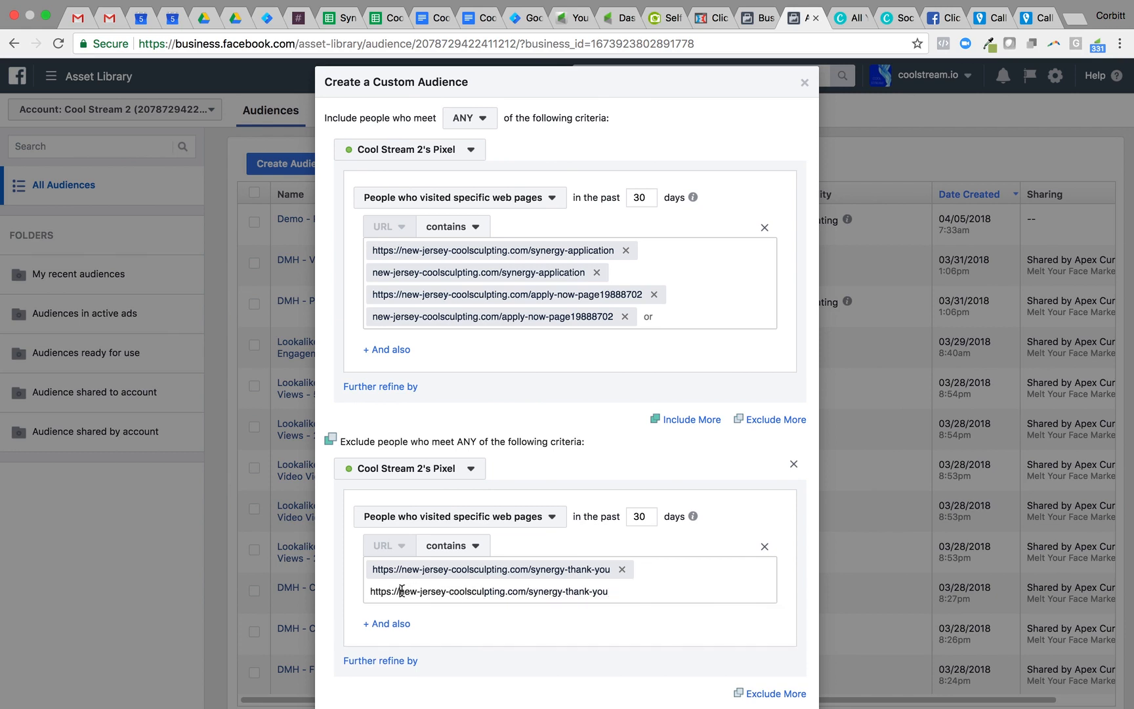
pyautogui.moveTo(399, 590); pyautogui.dragTo(335, 587)
pyautogui.press('BackSpace')
pyautogui.press('Return')
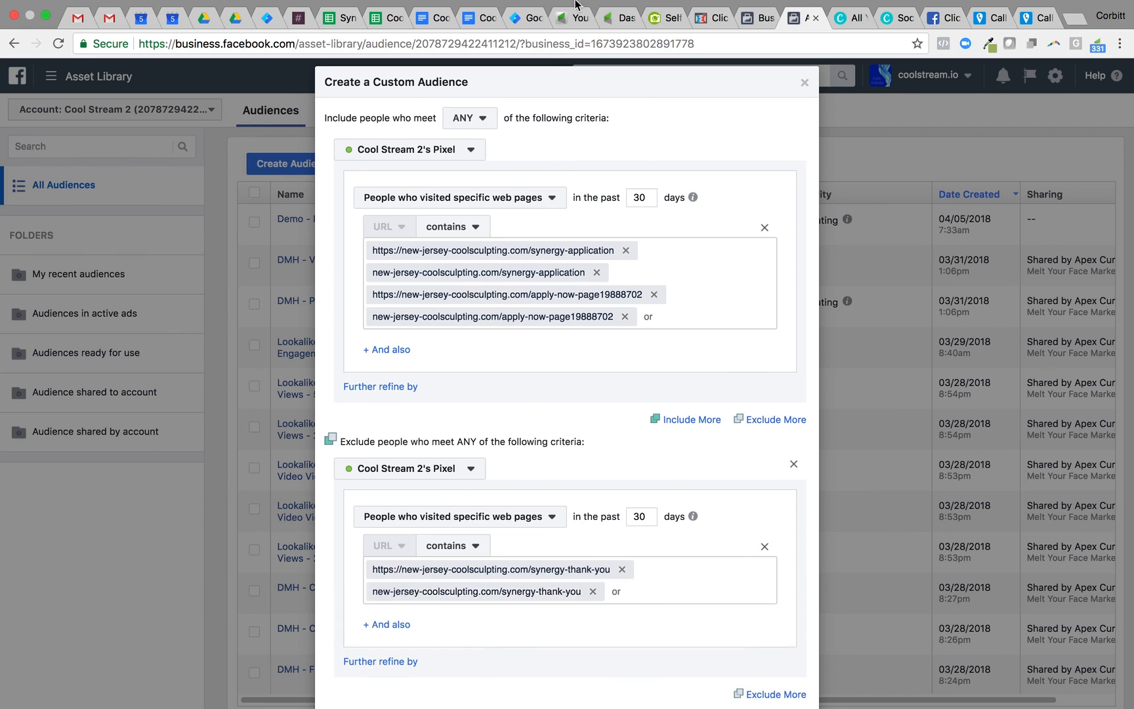
pyautogui.click(336, 23)
pyautogui.click(500, 269)
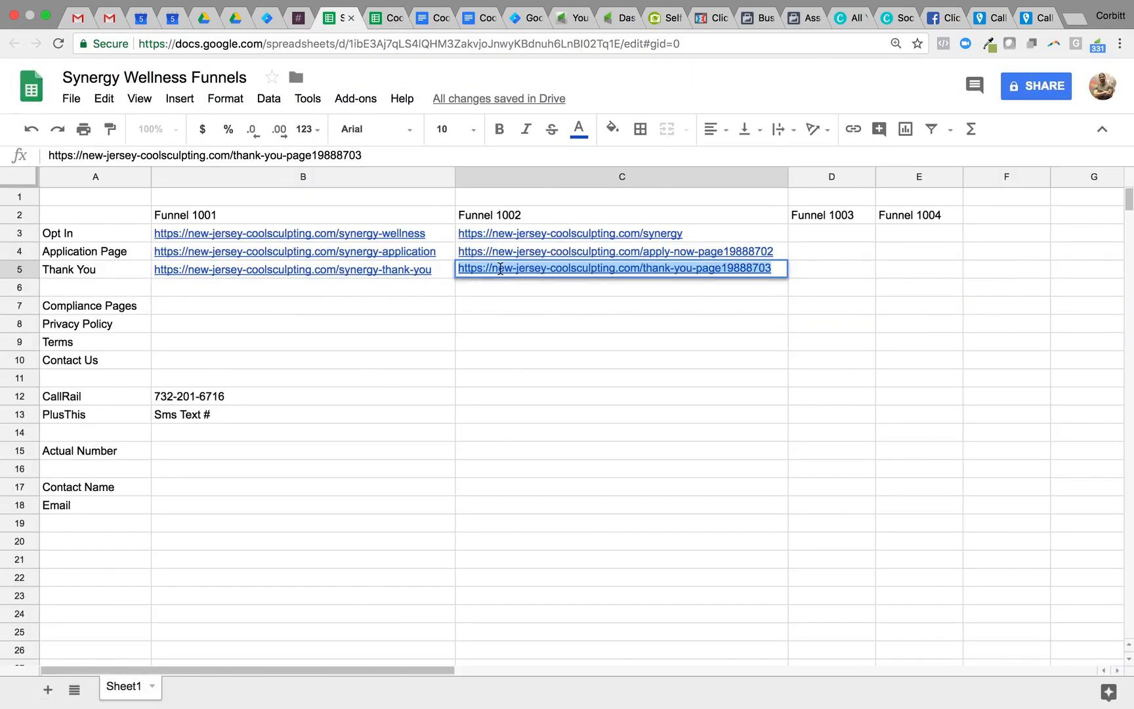
pyautogui.click(797, 17)
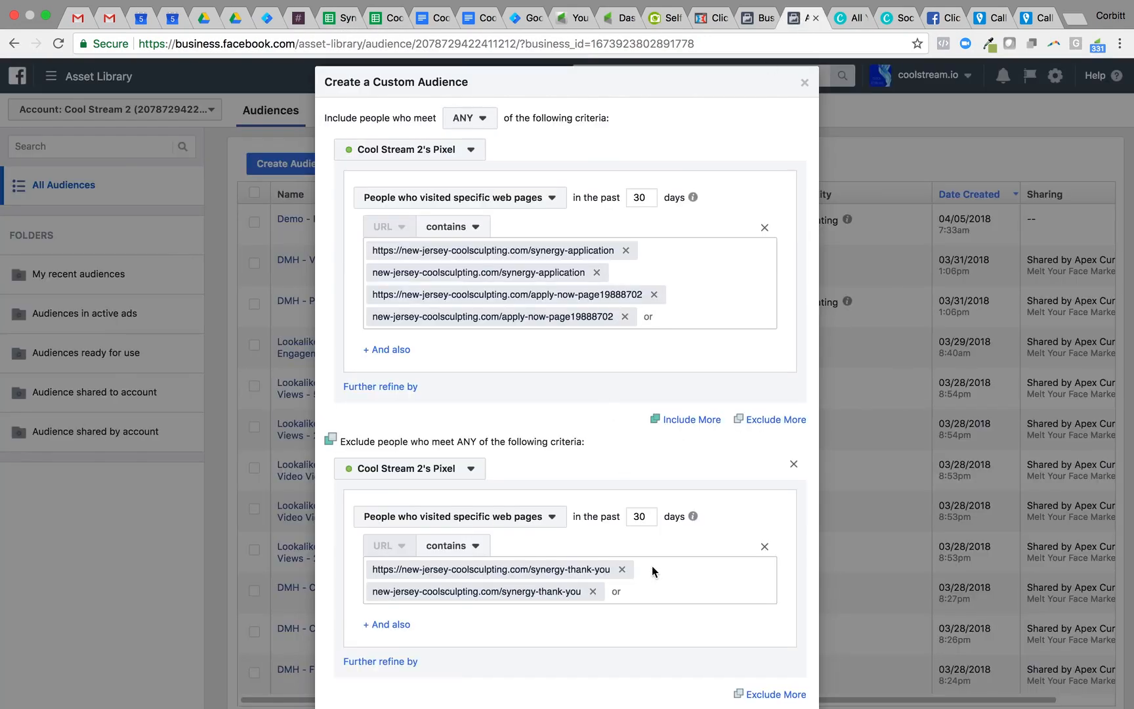
pyautogui.click(652, 588)
pyautogui.write('https://new-jersey-coolsculpting.com/thank-you-page19888703')
pyautogui.press('Return')
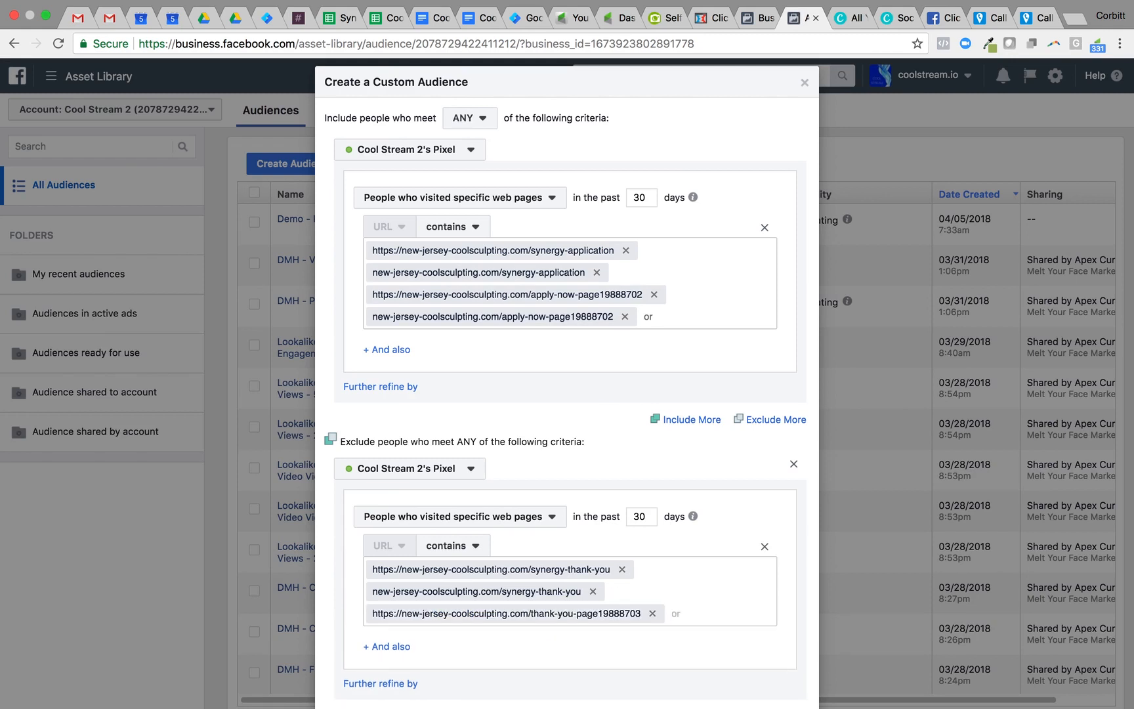
pyautogui.write('https://new-jersey-coolsculpting.com/thank-you-page19888703')
pyautogui.moveTo(400, 636); pyautogui.dragTo(316, 632)
pyautogui.press('BackSpace')
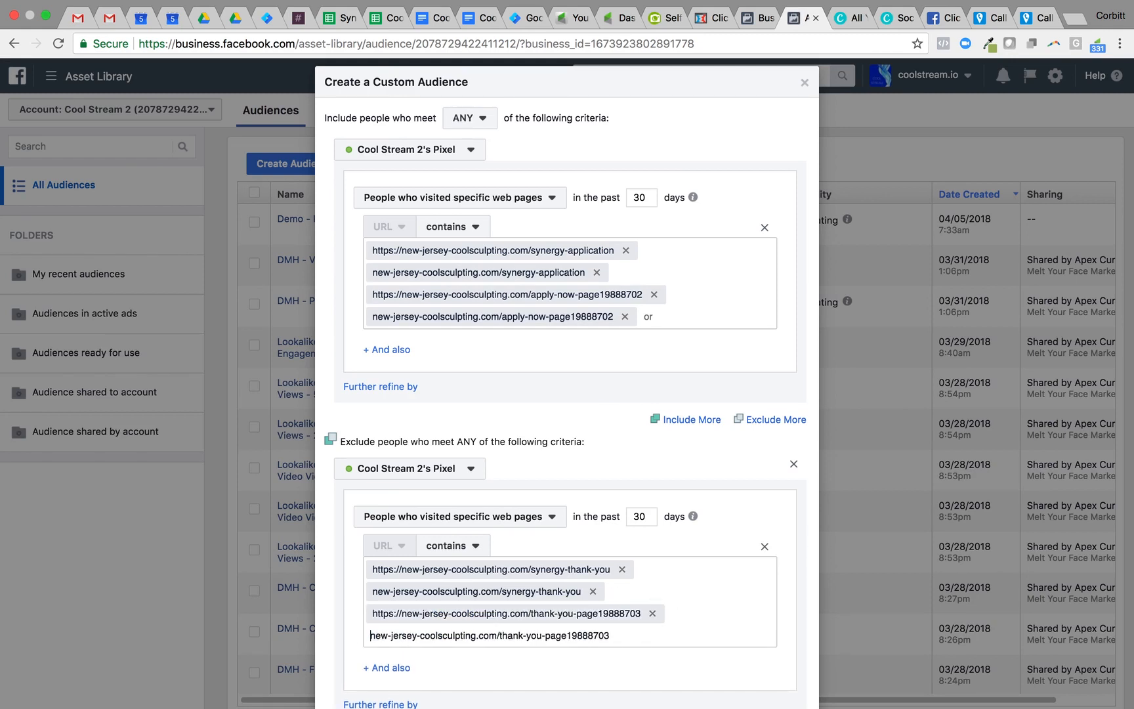
pyautogui.press('Return')
# Name the audience "Demo - Page 2 Not 3 Audience (Day 1)"
pyautogui.scroll(-2, 486, 684)
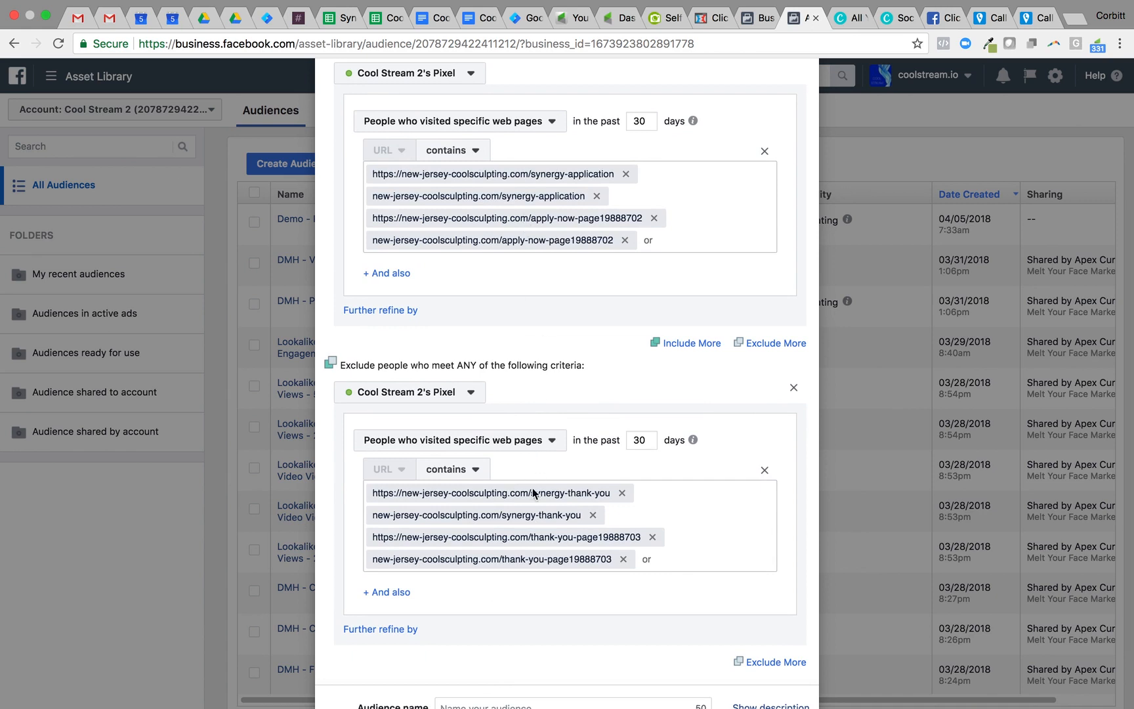
pyautogui.scroll(-3, 532, 492)
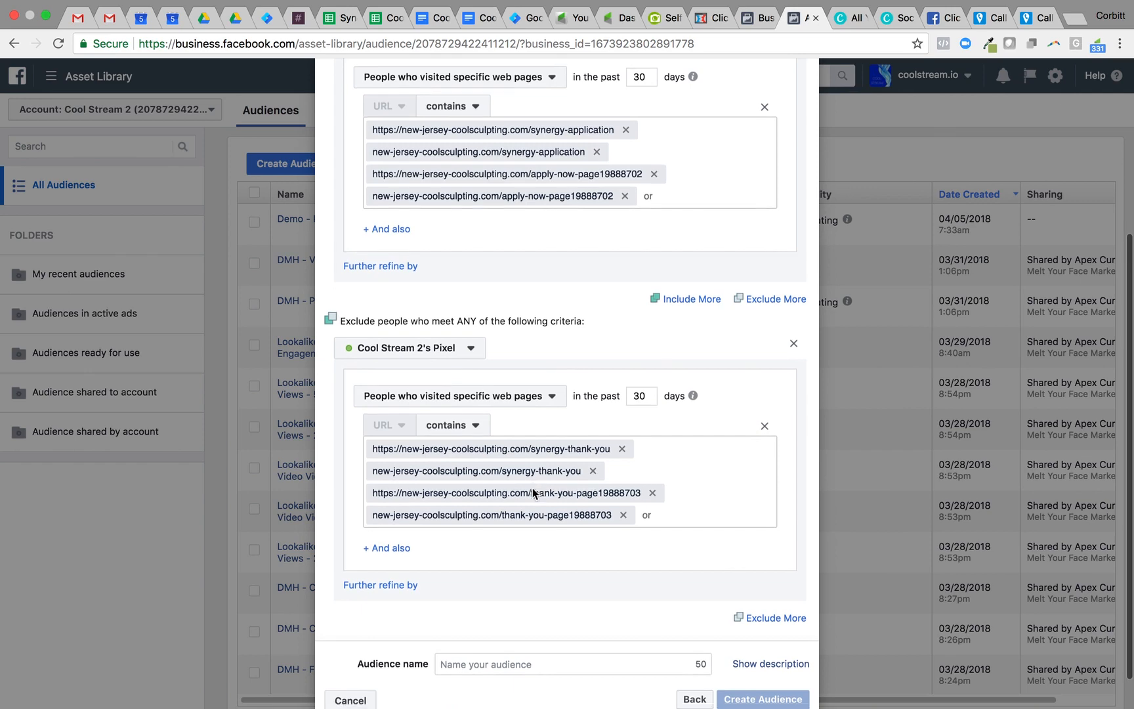
pyautogui.click(484, 617)
pyautogui.write('D')
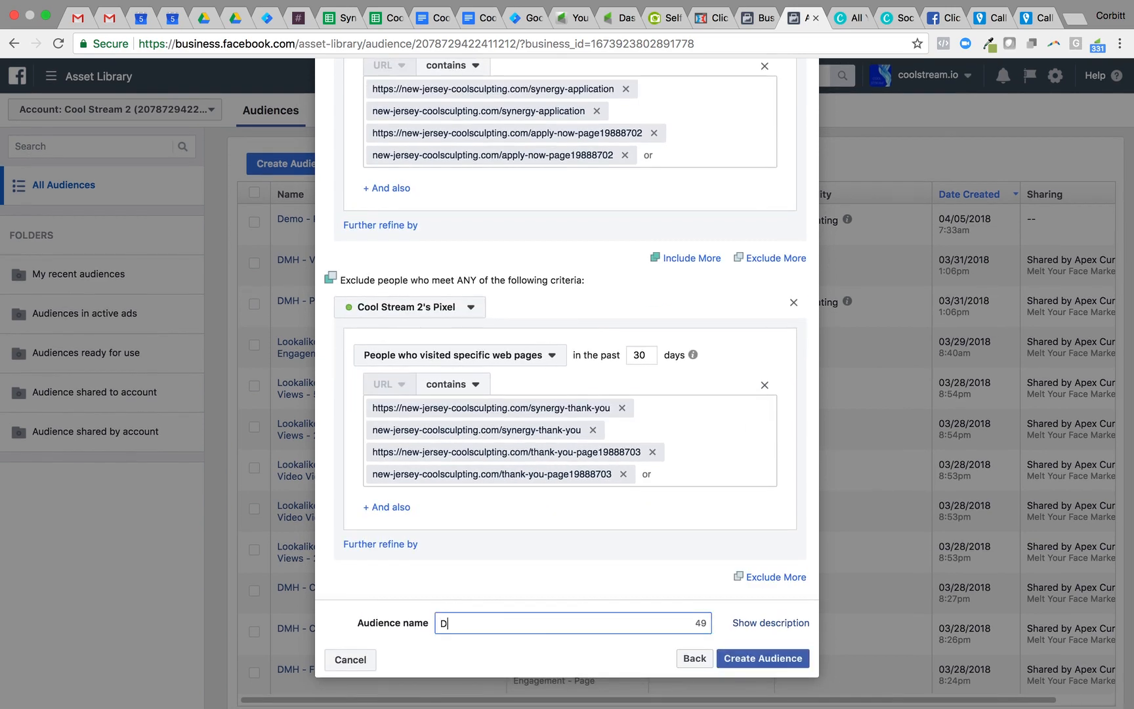
pyautogui.write('emo - Page 2 Not 3 Audienc')
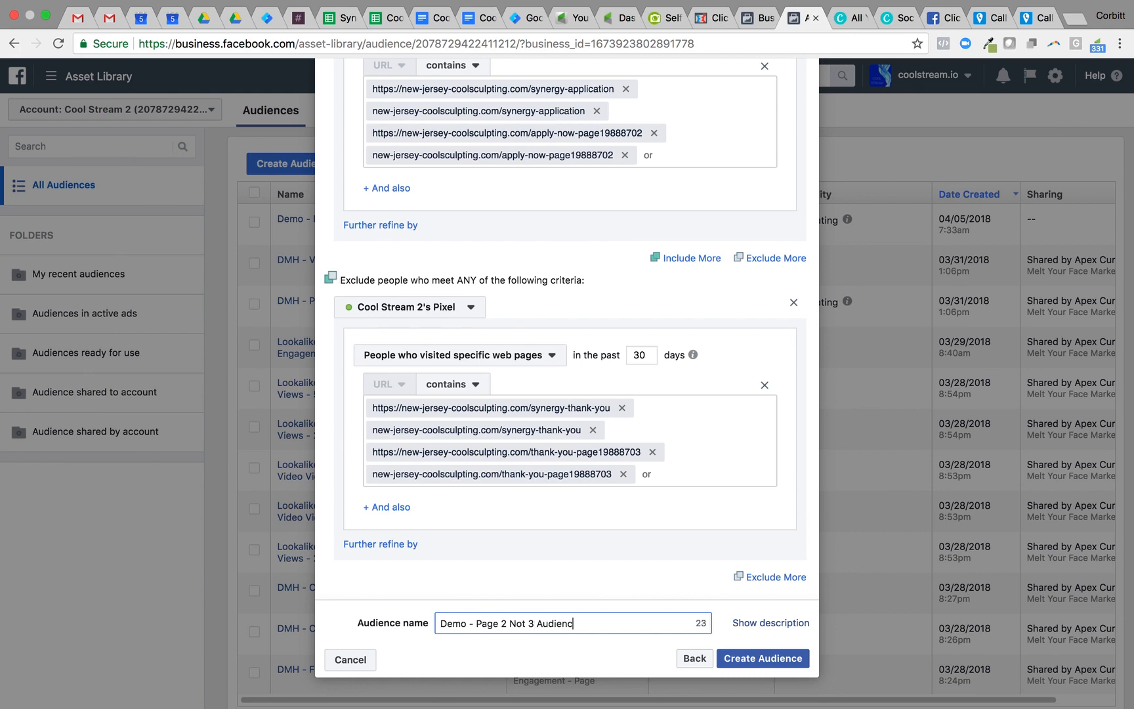
pyautogui.write('e (Day 1)')
# Set the visit windows of both the include and exclude rules to 1 day
pyautogui.scroll(5, 579, 459)
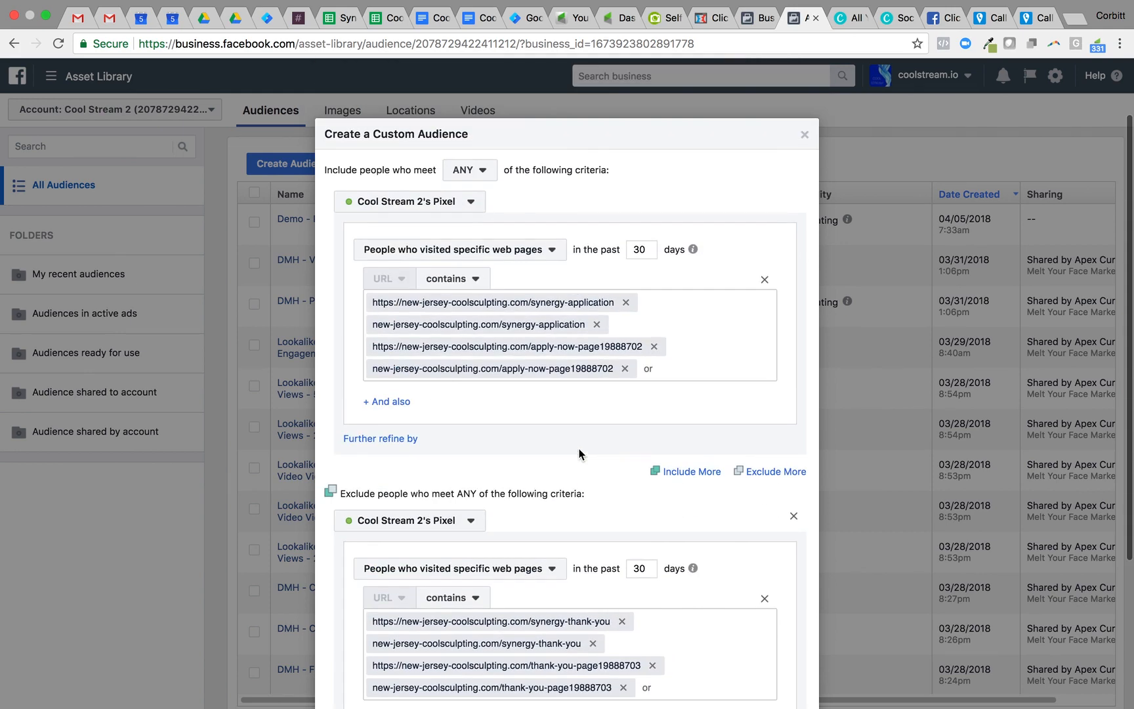
pyautogui.doubleClick(643, 250)
pyautogui.write('1')
pyautogui.scroll(-3, 670, 357)
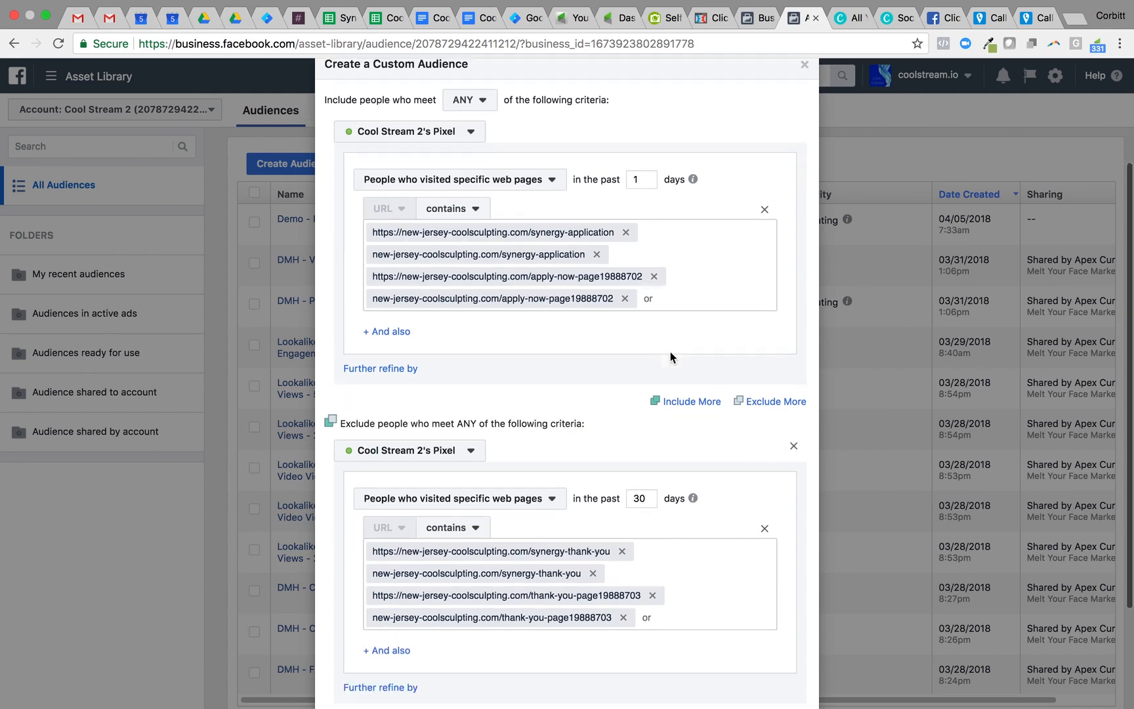
pyautogui.doubleClick(642, 478)
pyautogui.write('1')
# Create the Page 2 Not 3 custom audience and close the confirmation
pyautogui.scroll(-3, 642, 478)
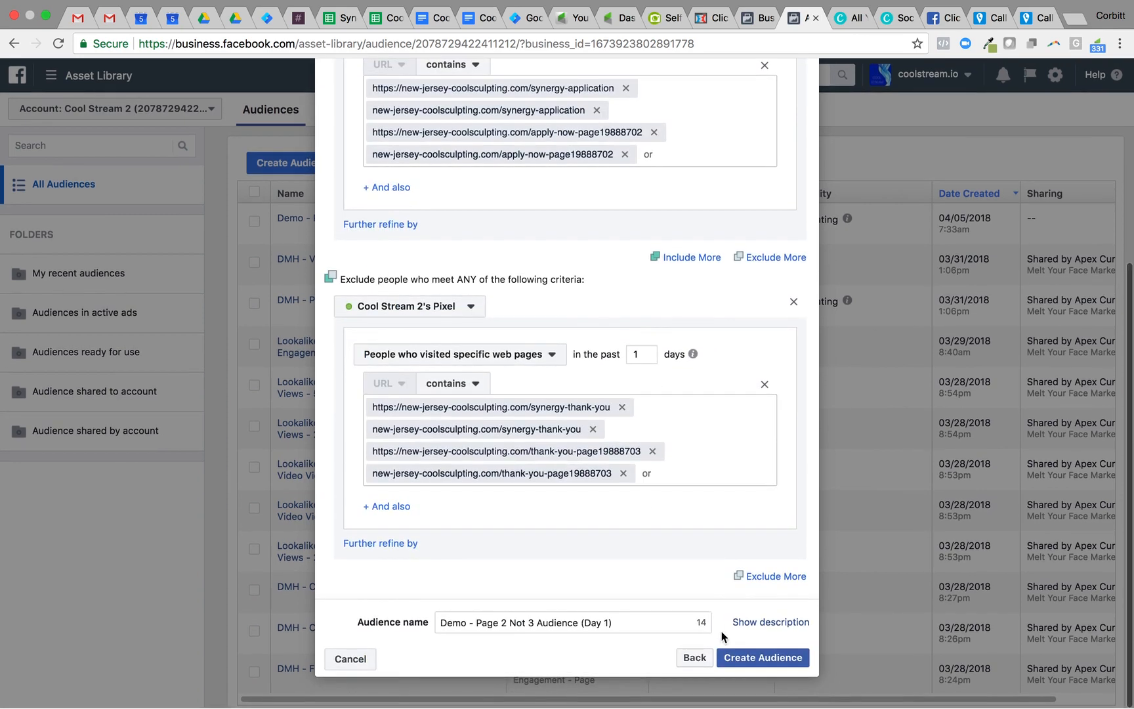
pyautogui.click(754, 667)
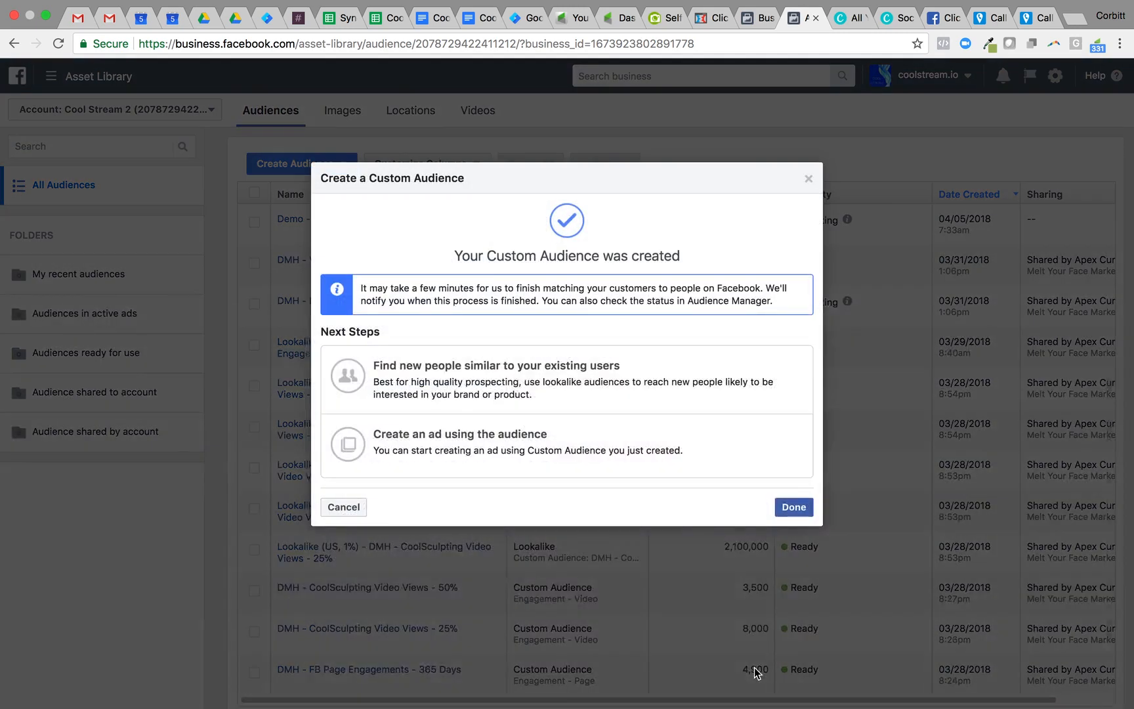
pyautogui.click(791, 506)
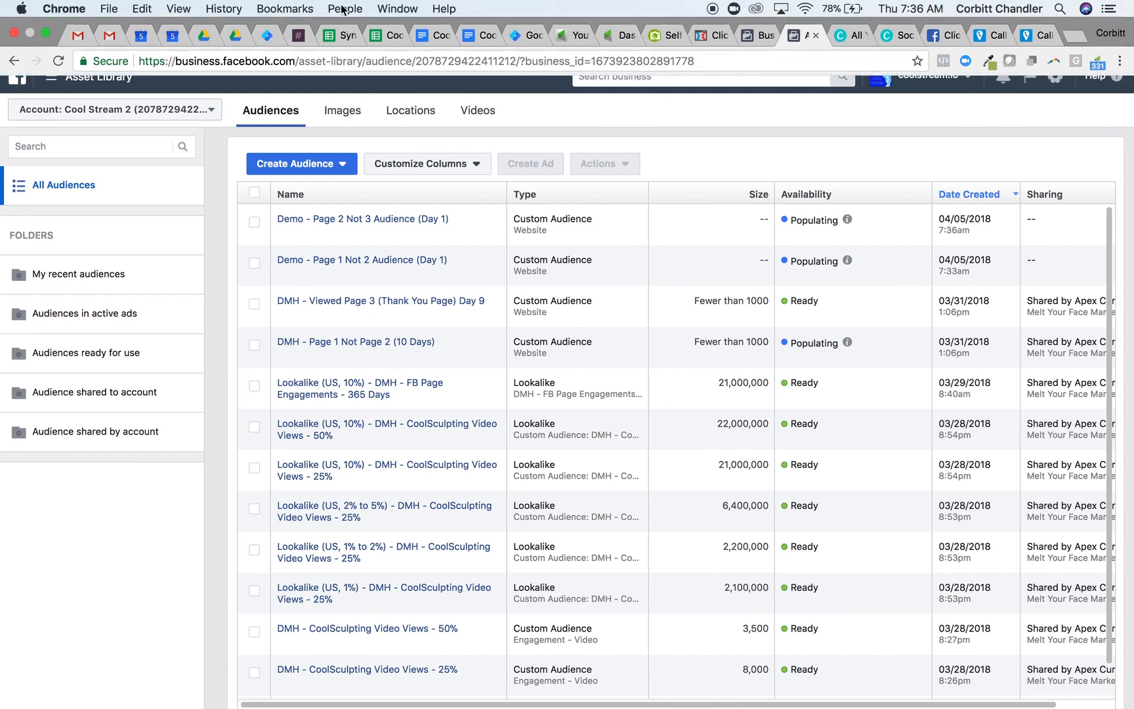
# Copy the Funnel 1001 thank-you URL from the Synergy Wellness Funnels spreadsheet and return to the Facebook audience list
pyautogui.click(335, 39)
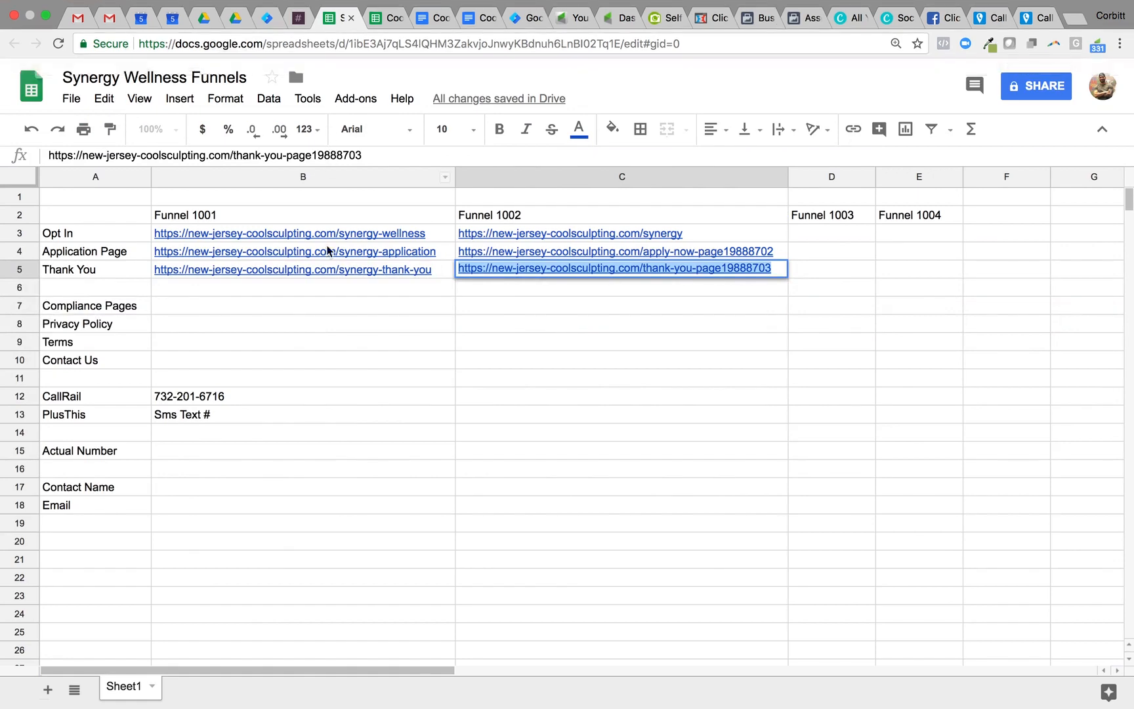
pyautogui.click(320, 271)
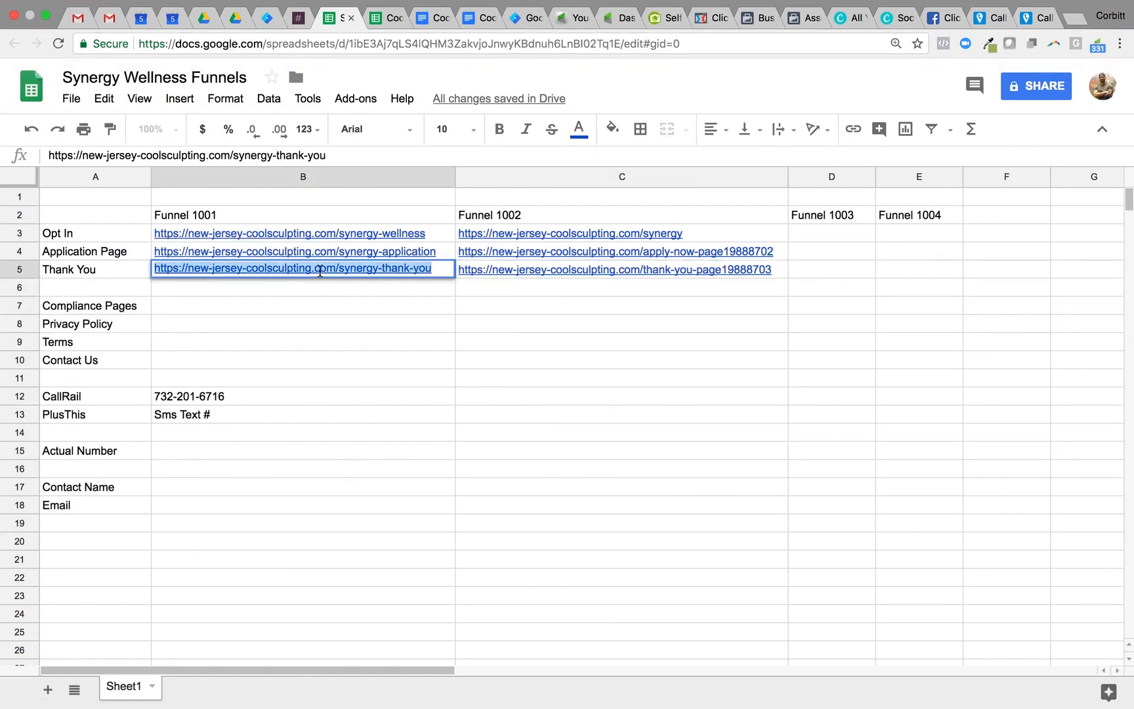
pyautogui.click(809, 20)
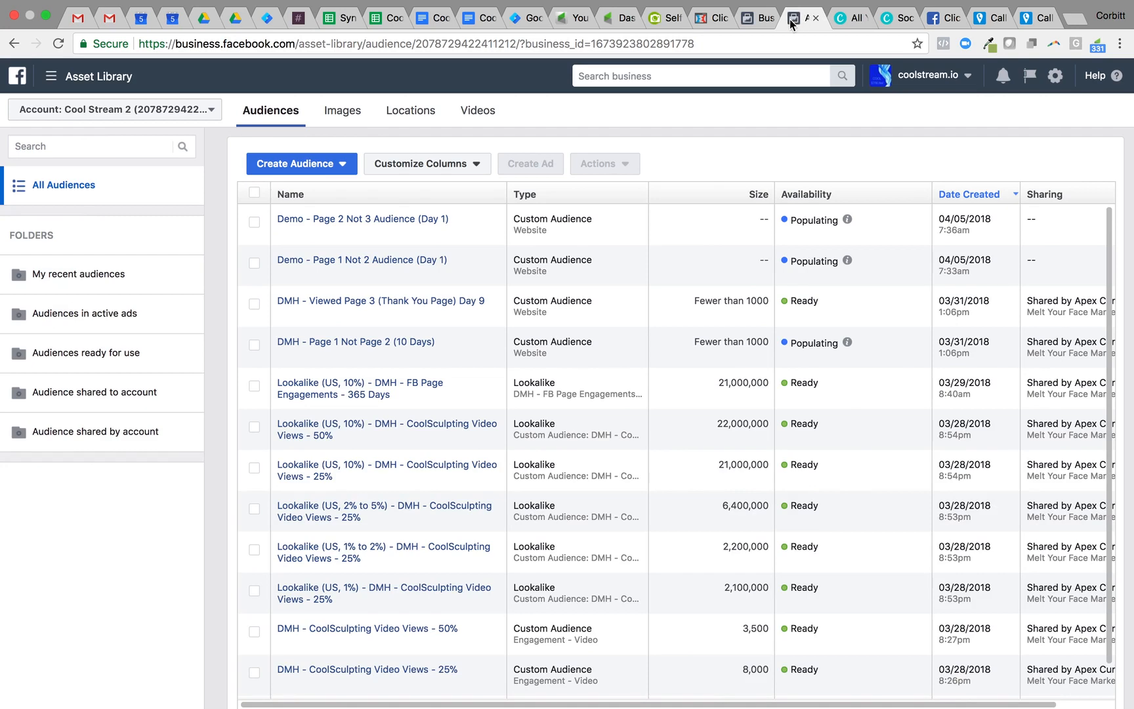
# Start a new website-traffic custom audience targeting people who visited specific web pages
pyautogui.click(328, 164)
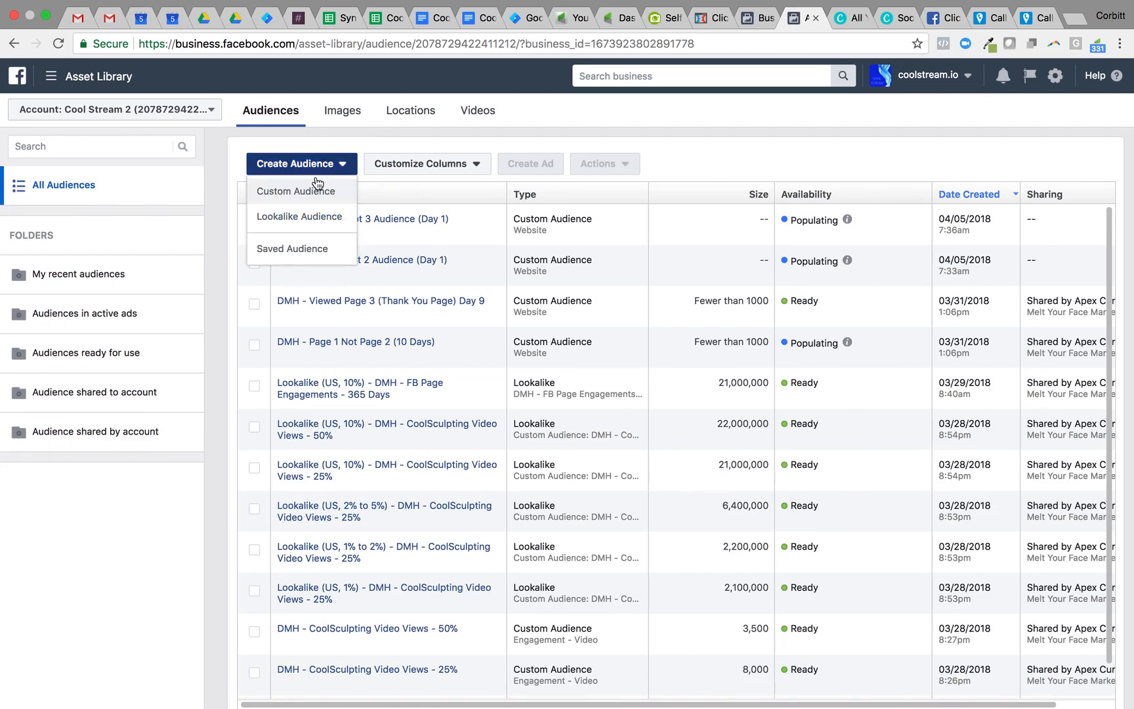
pyautogui.click(311, 189)
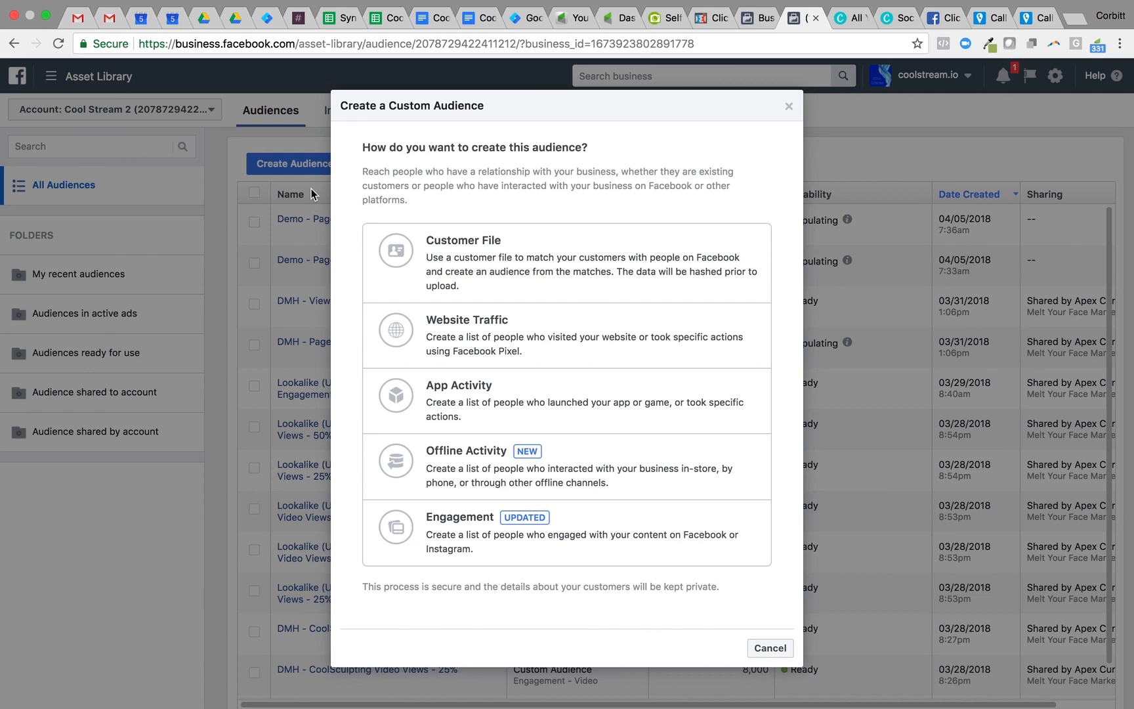
pyautogui.click(493, 346)
pyautogui.click(463, 331)
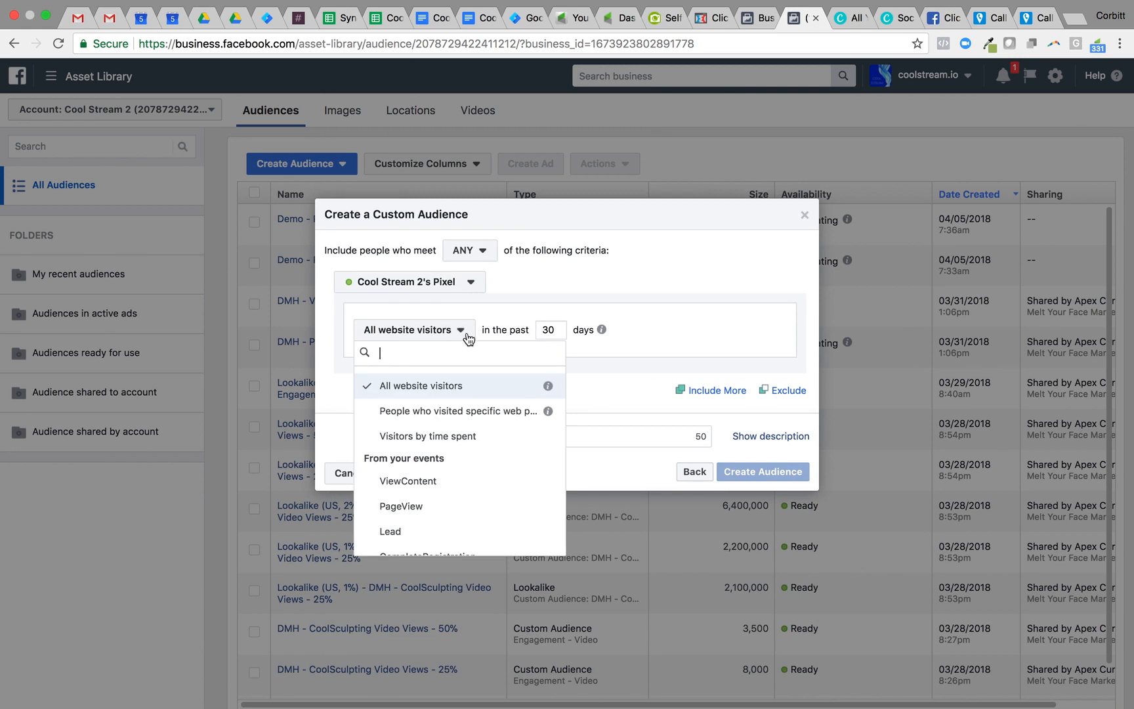
pyautogui.click(467, 425)
pyautogui.click(464, 382)
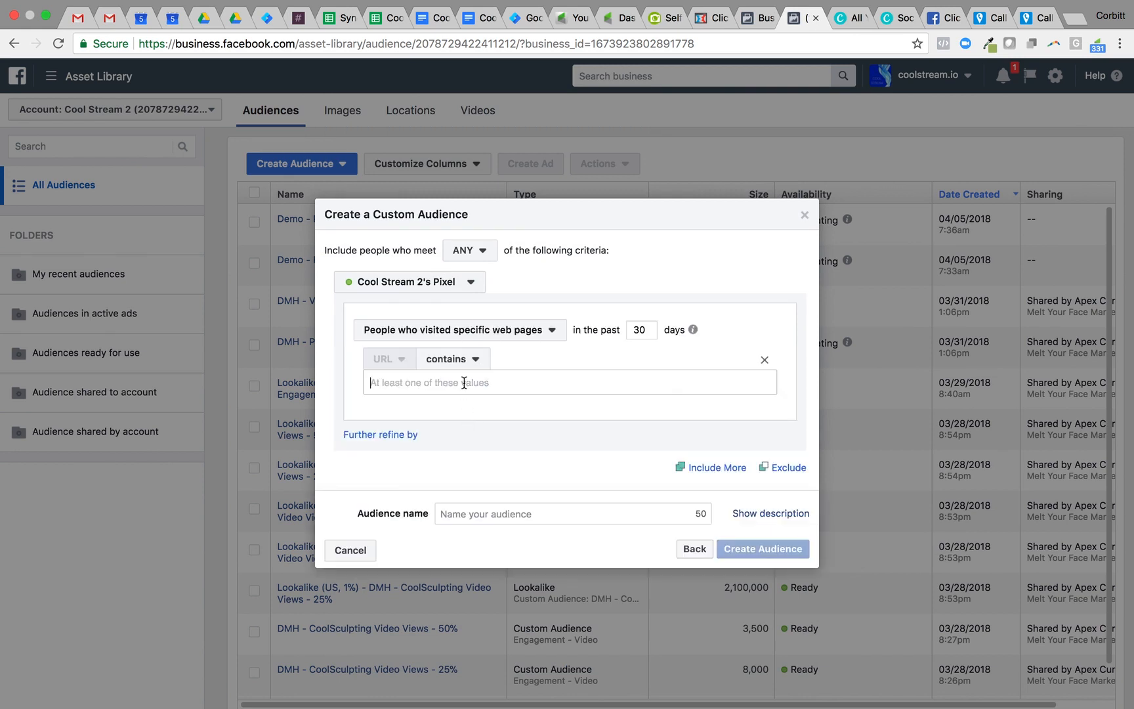
pyautogui.write('https://new-jersey-coolsculpting.com/synergy-thank-you')
pyautogui.press('Return')
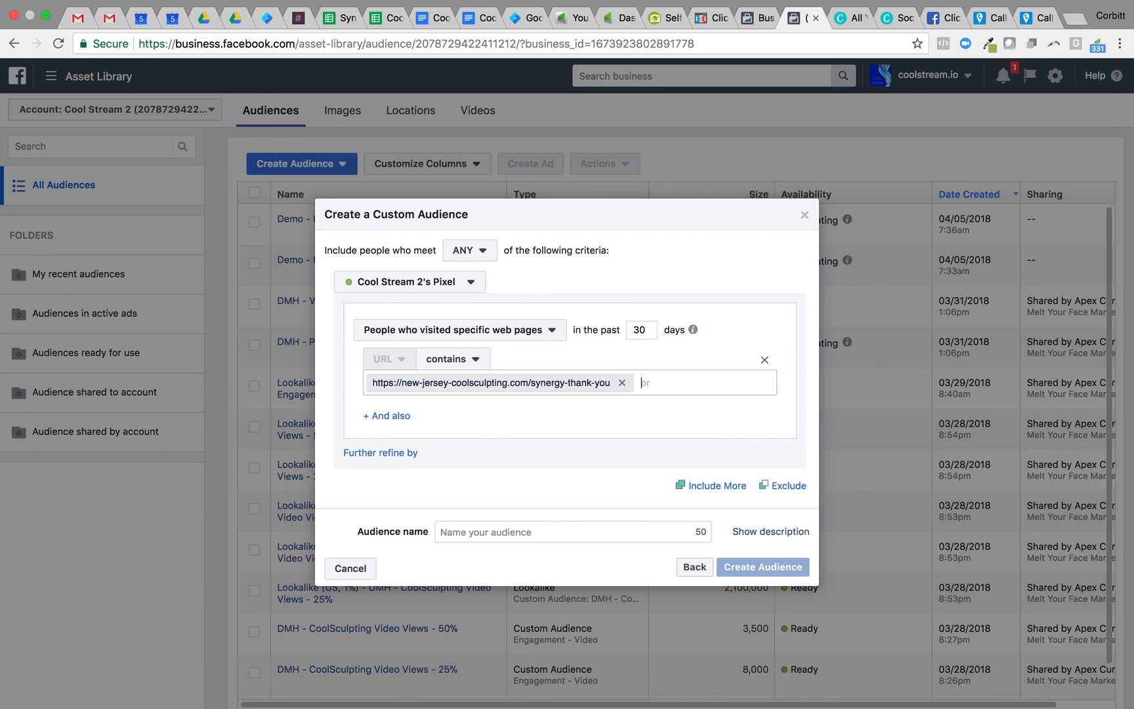
pyautogui.write('https://new-jersey-coolsculpting.com/synergy-thank-you')
pyautogui.moveTo(399, 404); pyautogui.dragTo(334, 392)
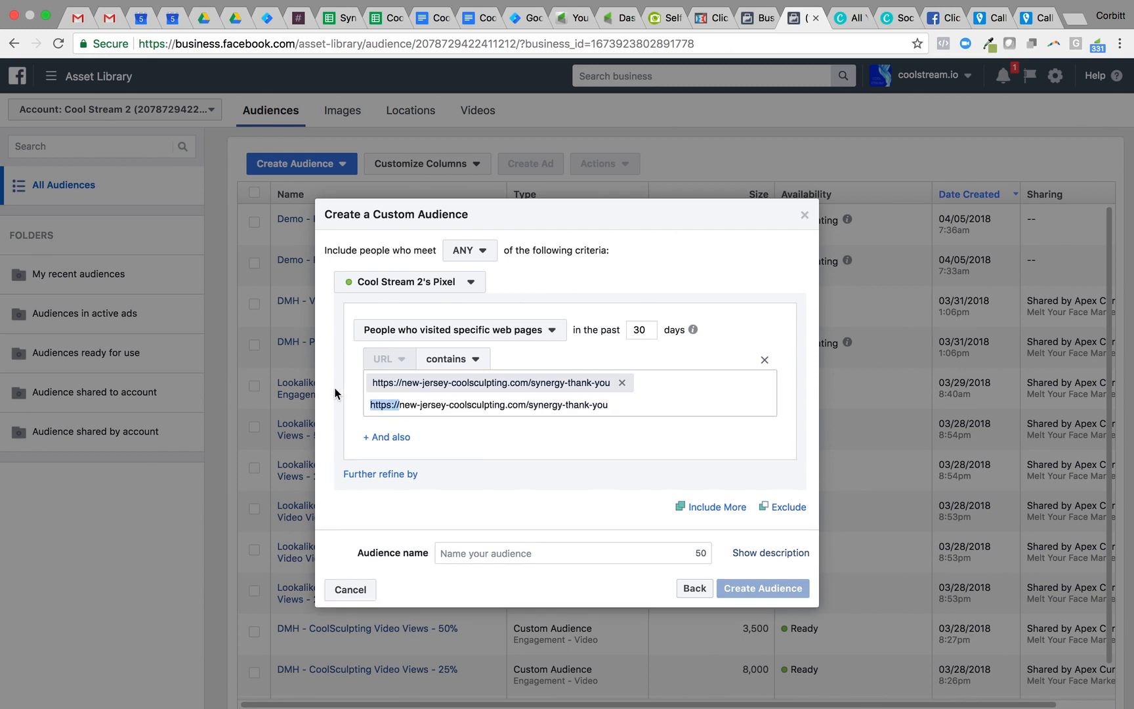
pyautogui.press('BackSpace')
pyautogui.press('Return')
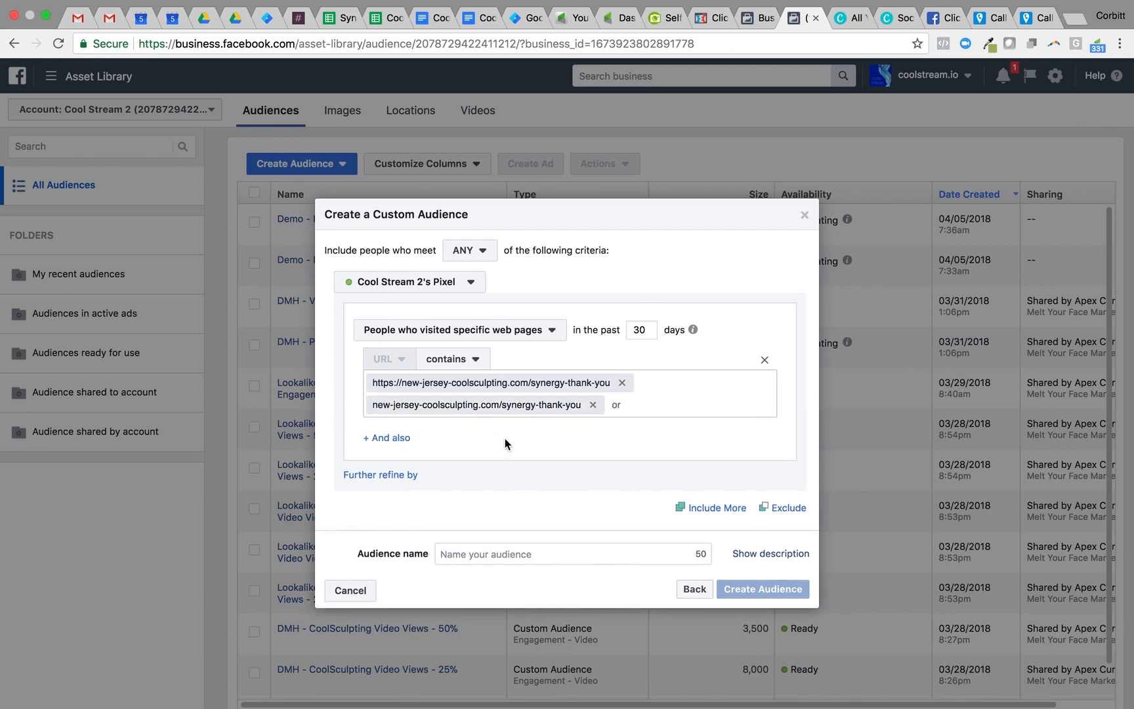
pyautogui.click(354, 19)
pyautogui.click(482, 267)
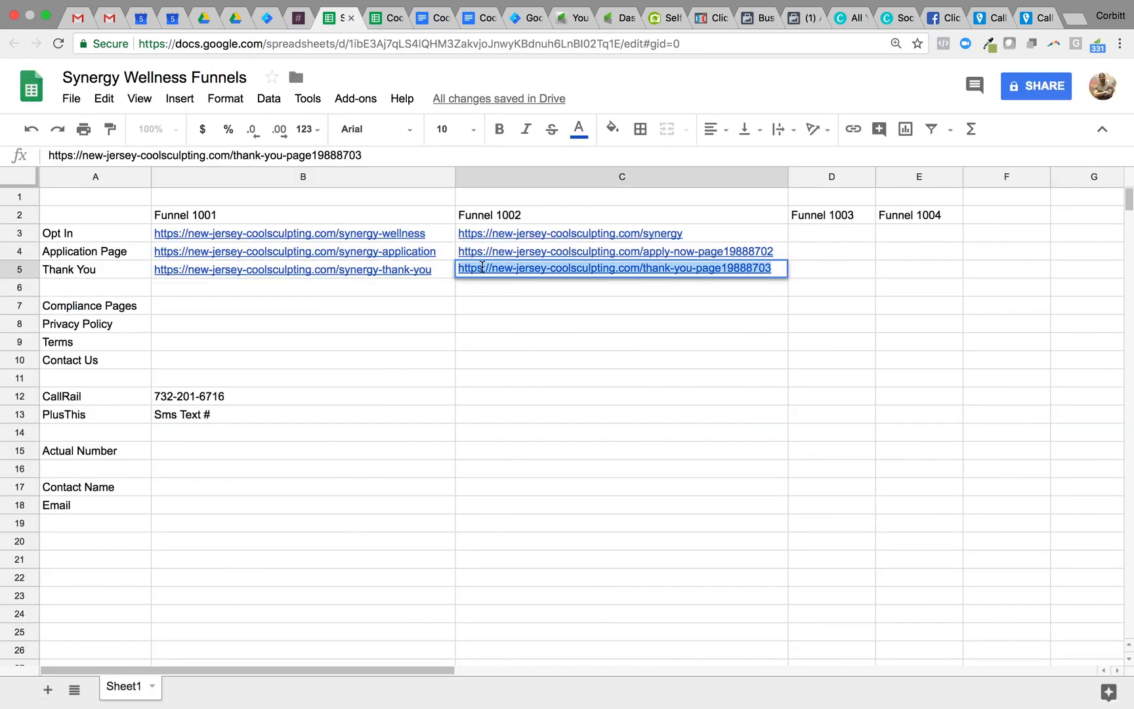
pyautogui.click(510, 343)
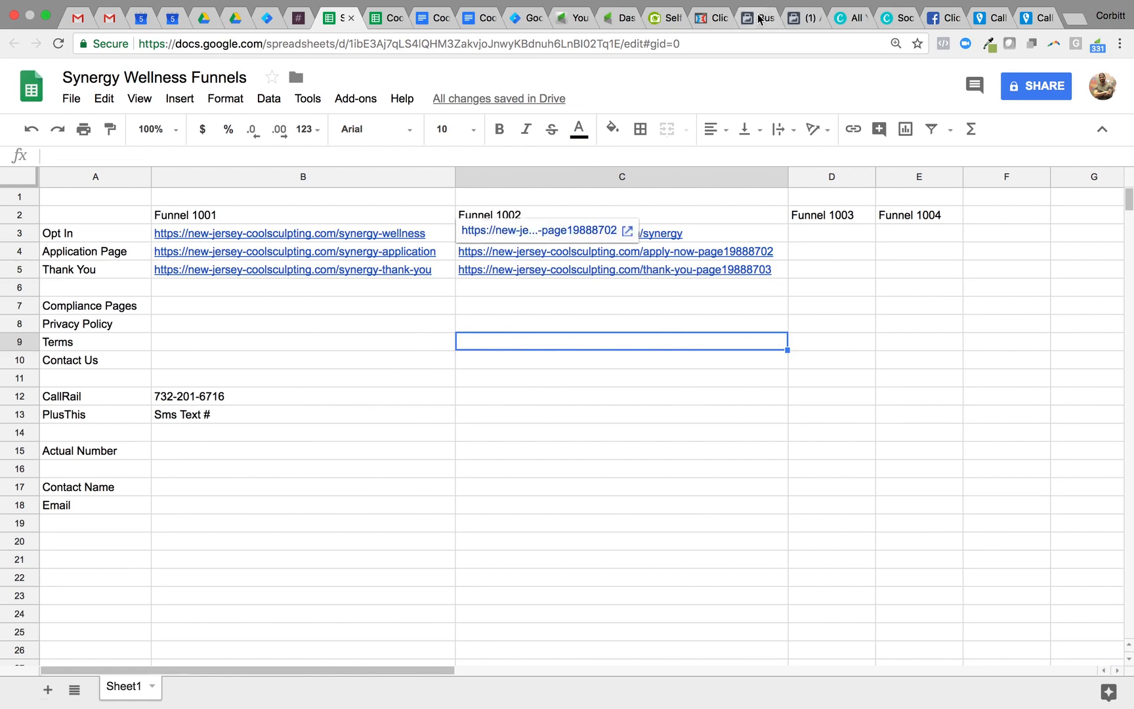
pyautogui.click(793, 19)
pyautogui.click(632, 403)
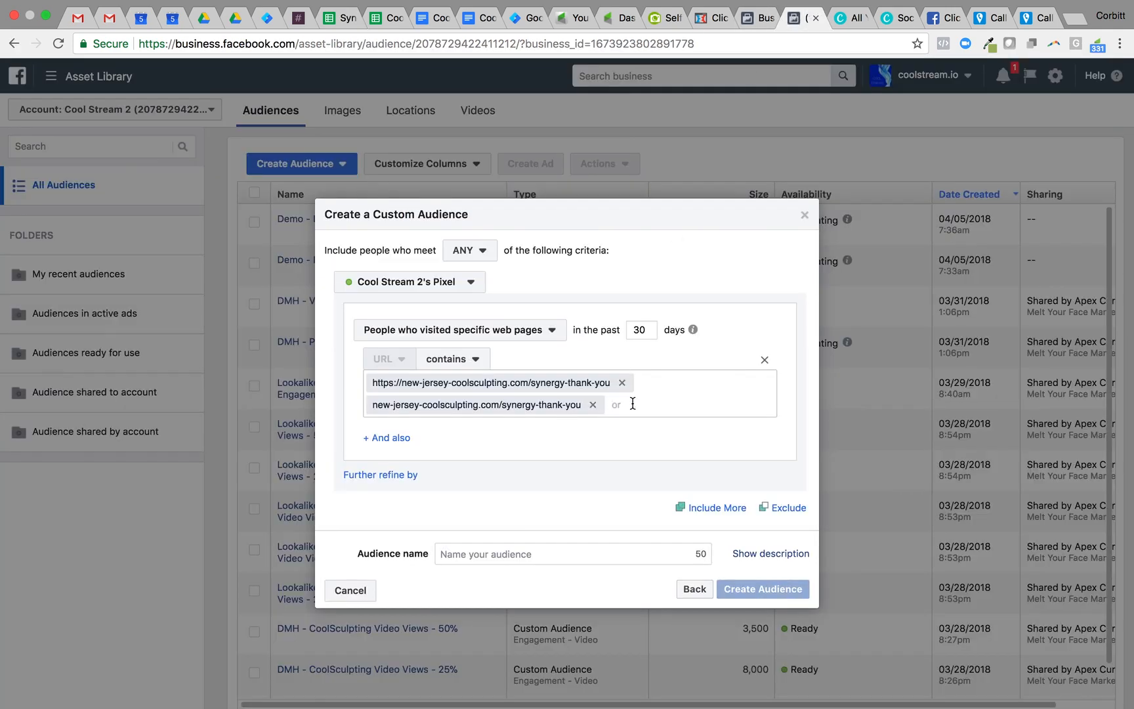
pyautogui.write('https://new-jersey-coolsculpting.com/thank-you-page19888703')
pyautogui.press('Return')
pyautogui.write('https://new-jersey-coolsculpting.com/thank-you-page19888703')
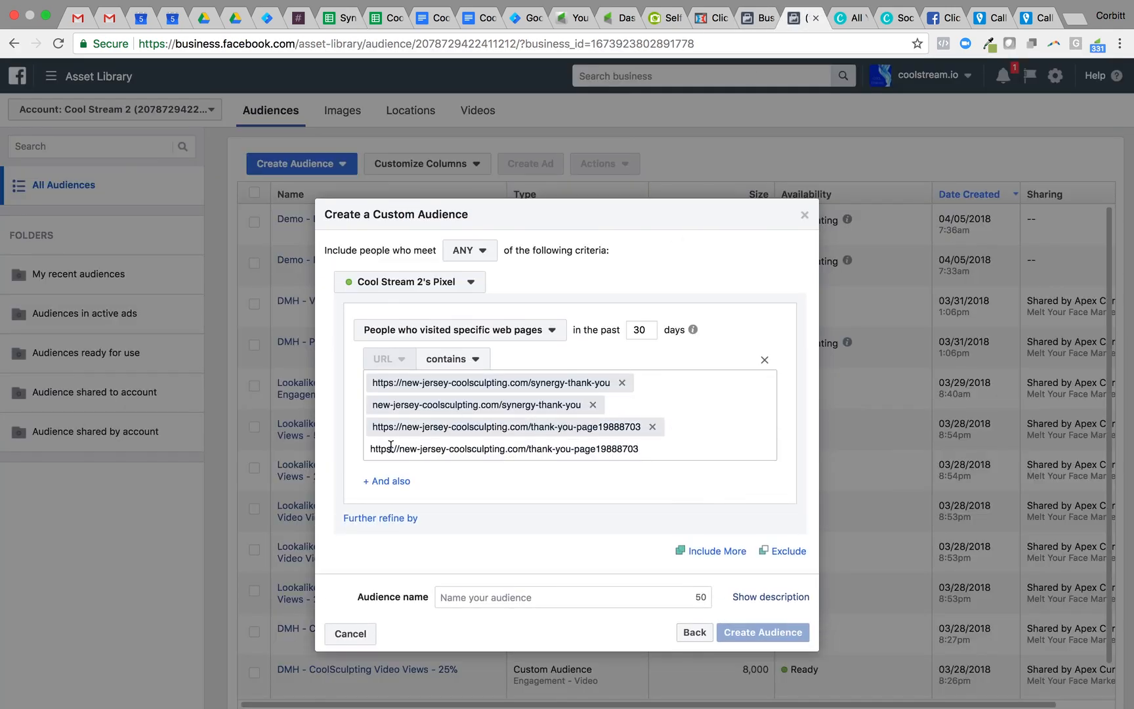
pyautogui.moveTo(402, 448); pyautogui.dragTo(370, 448)
pyautogui.press('BackSpace')
pyautogui.press('Return')
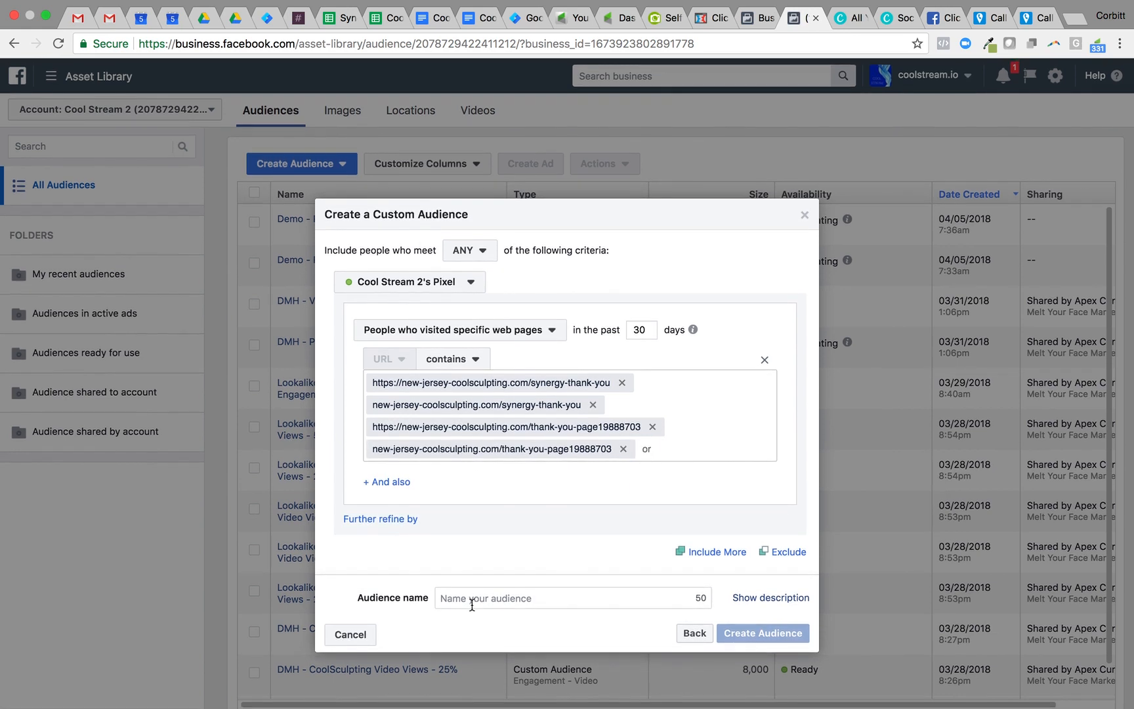
# Name the audience "Demo - Thank You Page Viewed (Day 1)"
pyautogui.click(477, 594)
pyautogui.write('Demo - ')
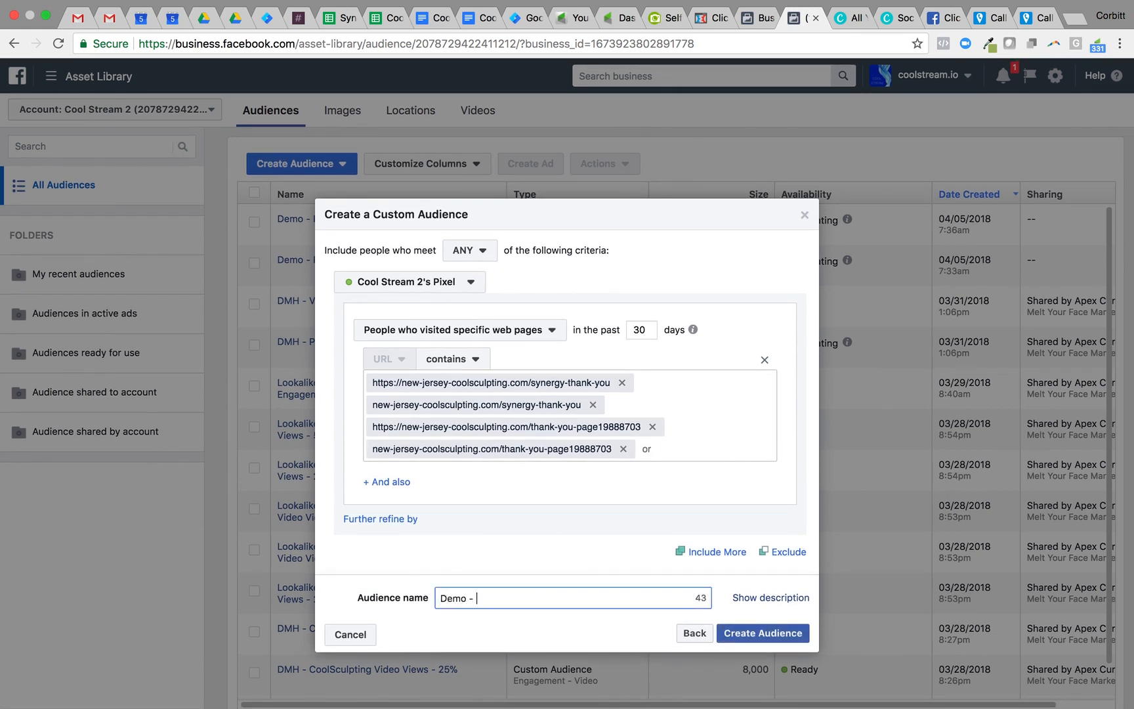
pyautogui.write('Thank You Page View')
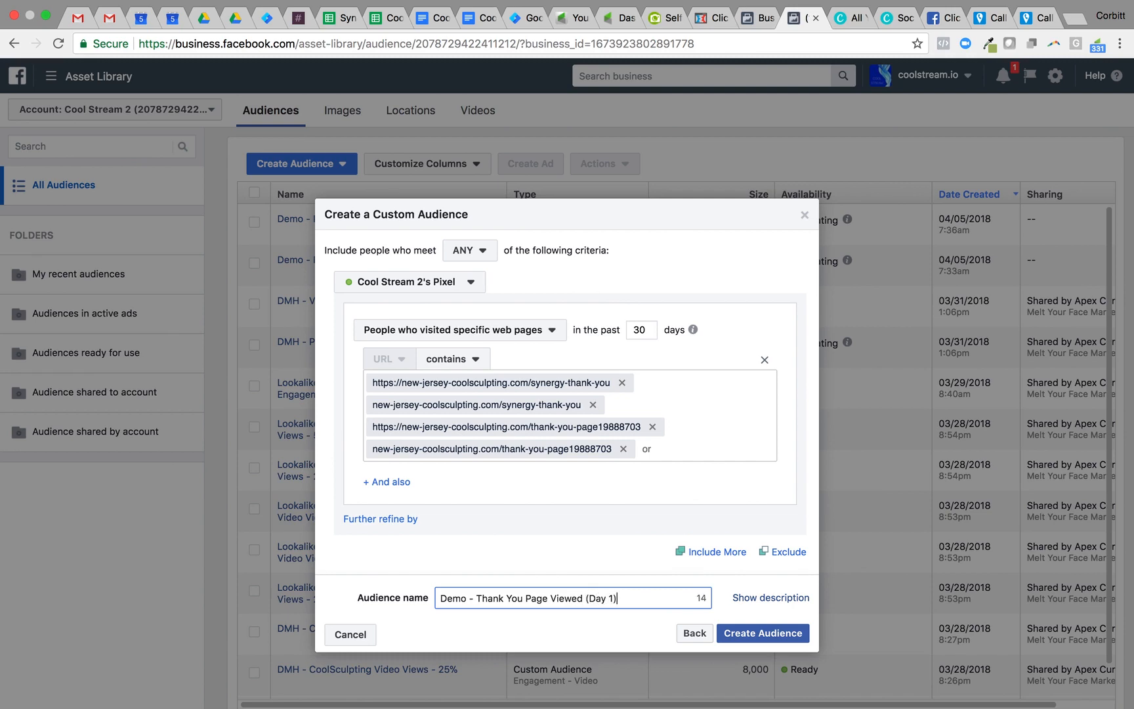
# Set the thank-you page visit window to 1 day, then create the custom audience and close the confirmation
pyautogui.doubleClick(645, 331)
pyautogui.write('1')
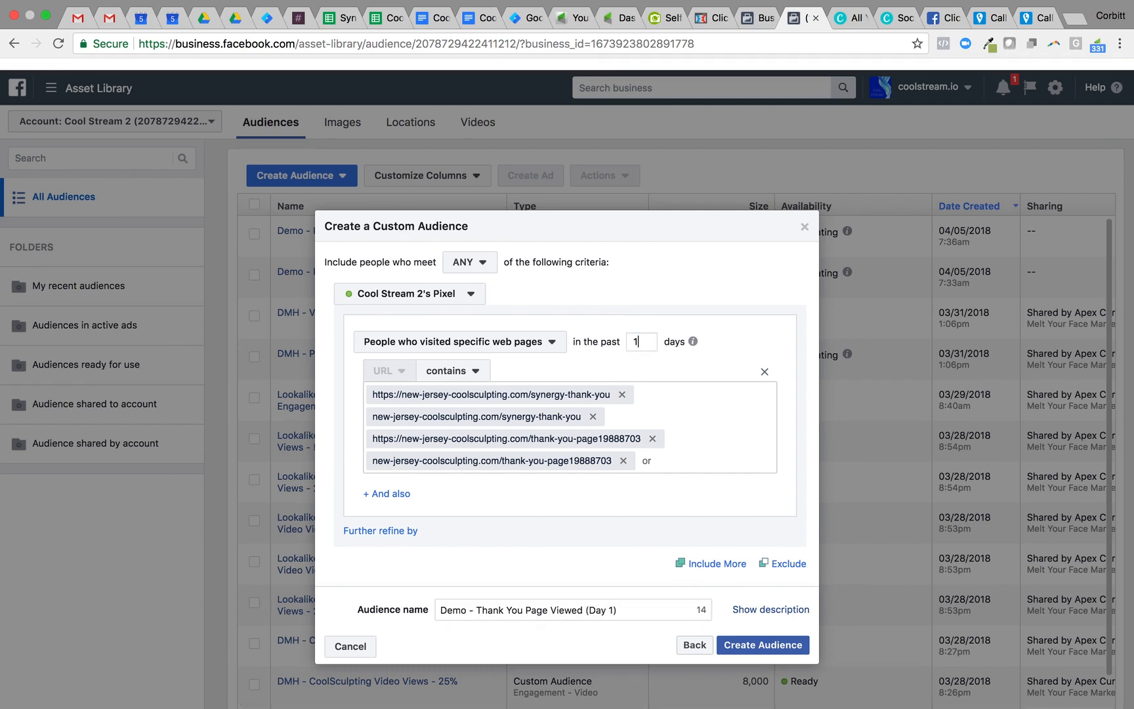
pyautogui.click(775, 639)
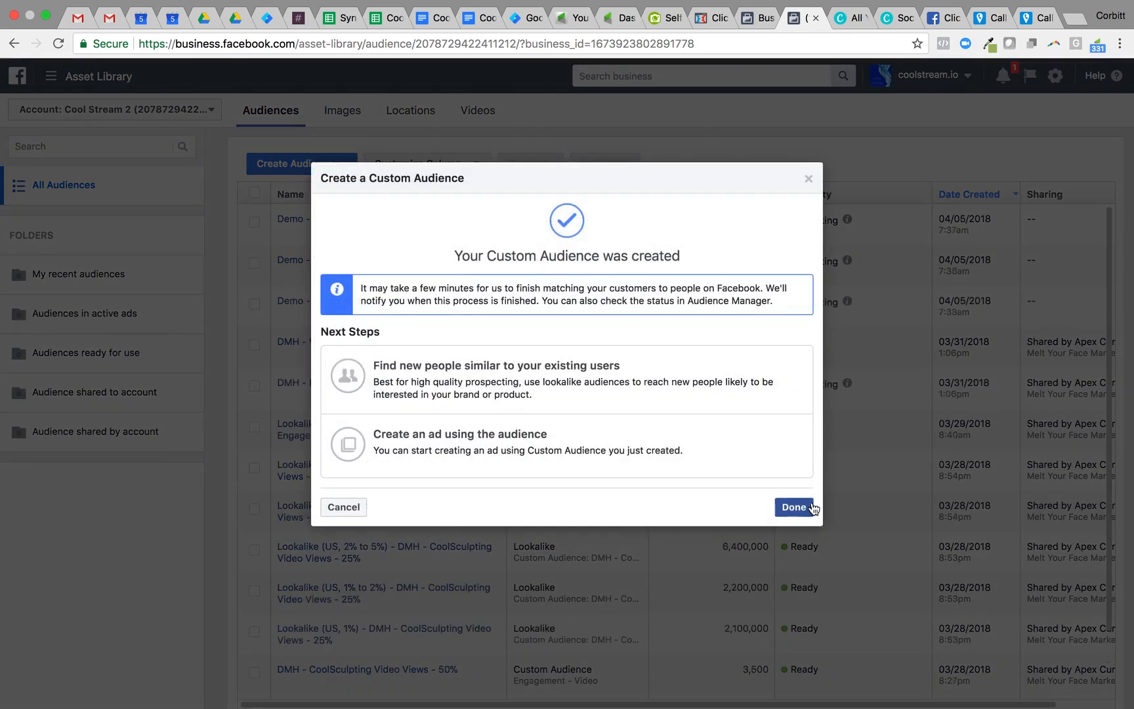
pyautogui.click(799, 509)
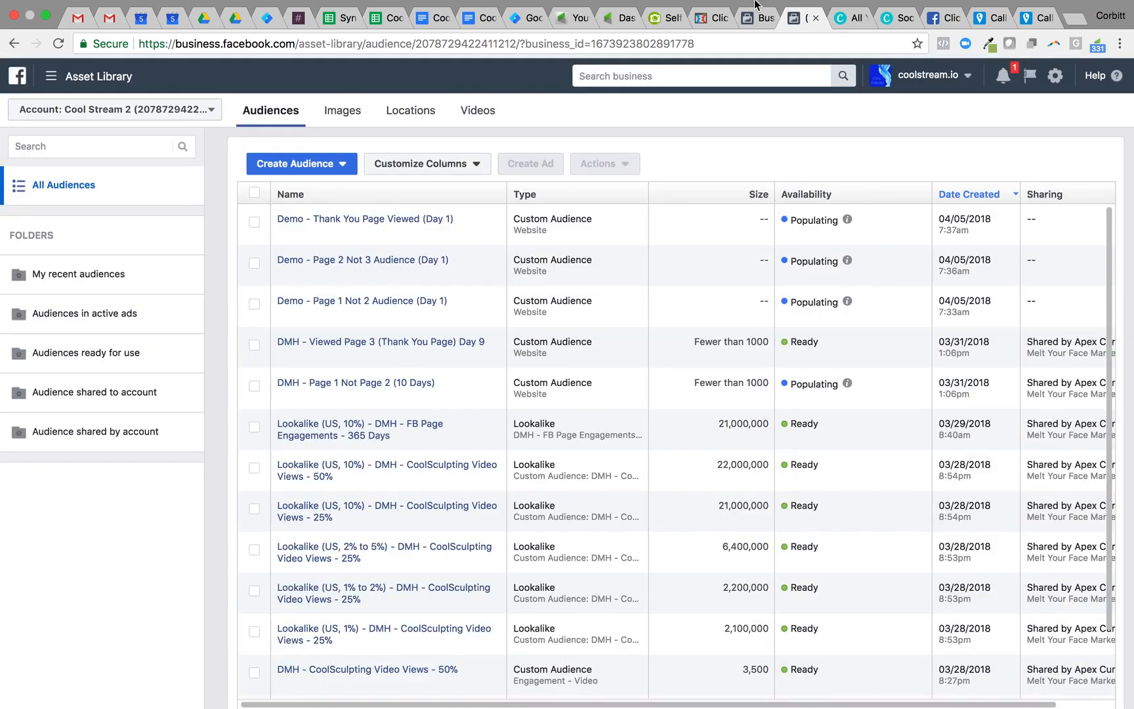